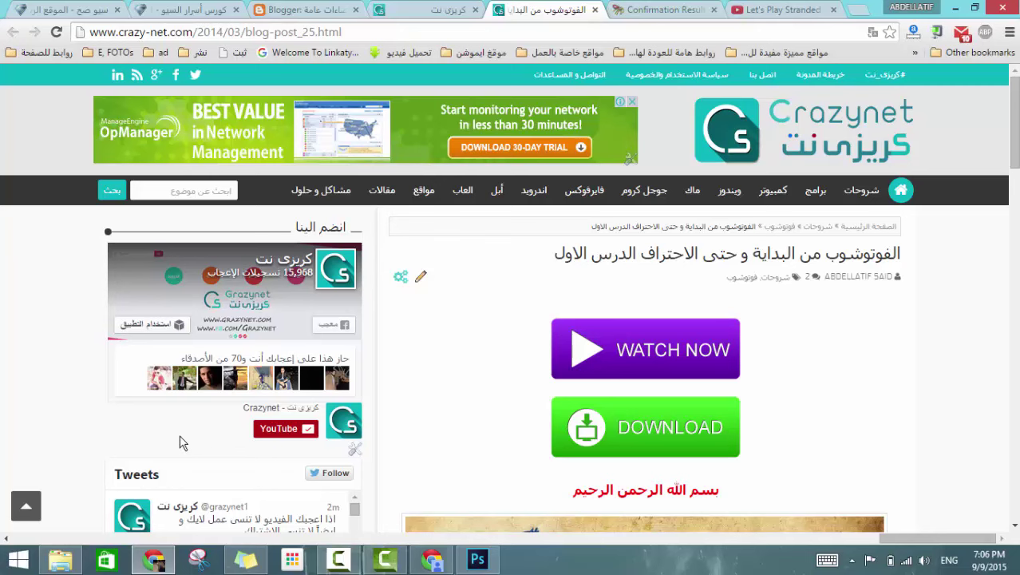
Scroll the Crazynet blog post down to its intro text and embedded video
scroll(178, 443, "down", 1)
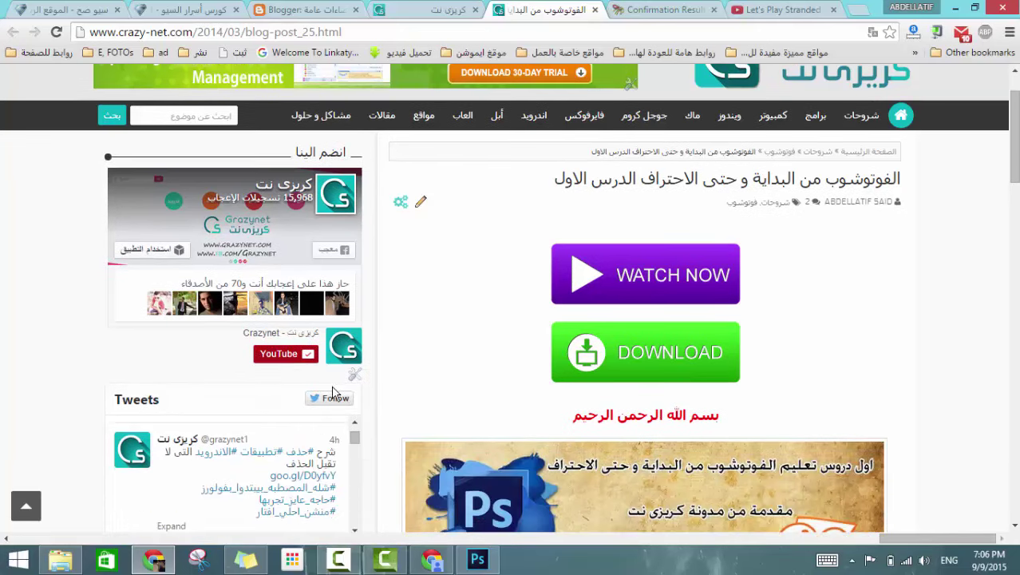
scroll(177, 451, "down", 1)
scroll(177, 457, "down", 4)
scroll(263, 368, "down", 2)
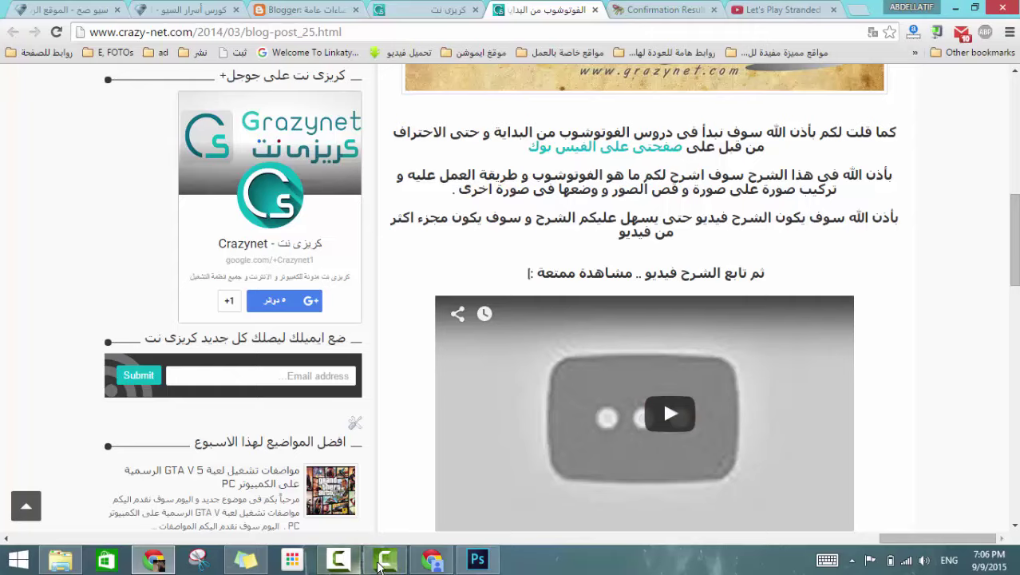
left_click(387, 563)
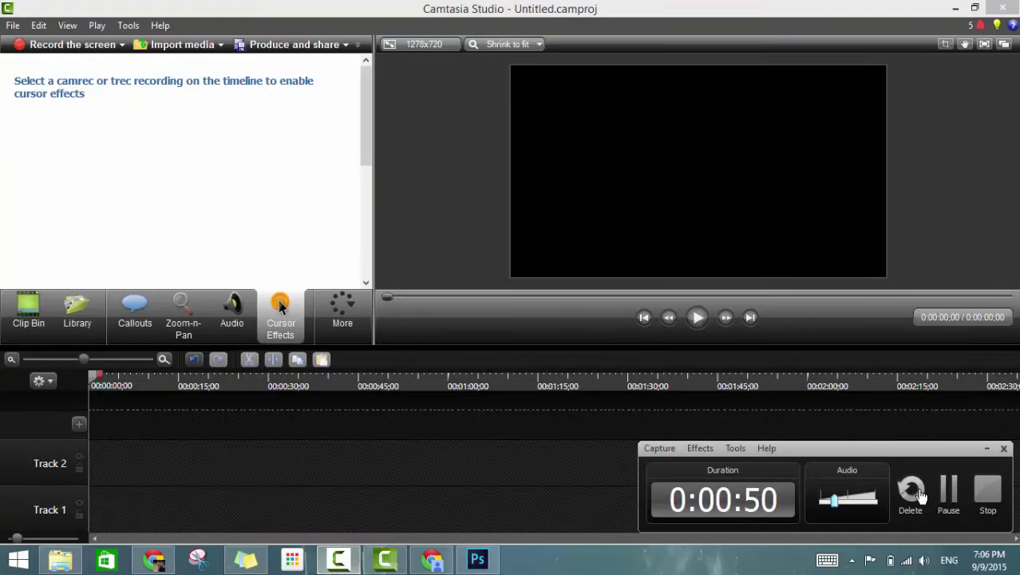
left_click(948, 491)
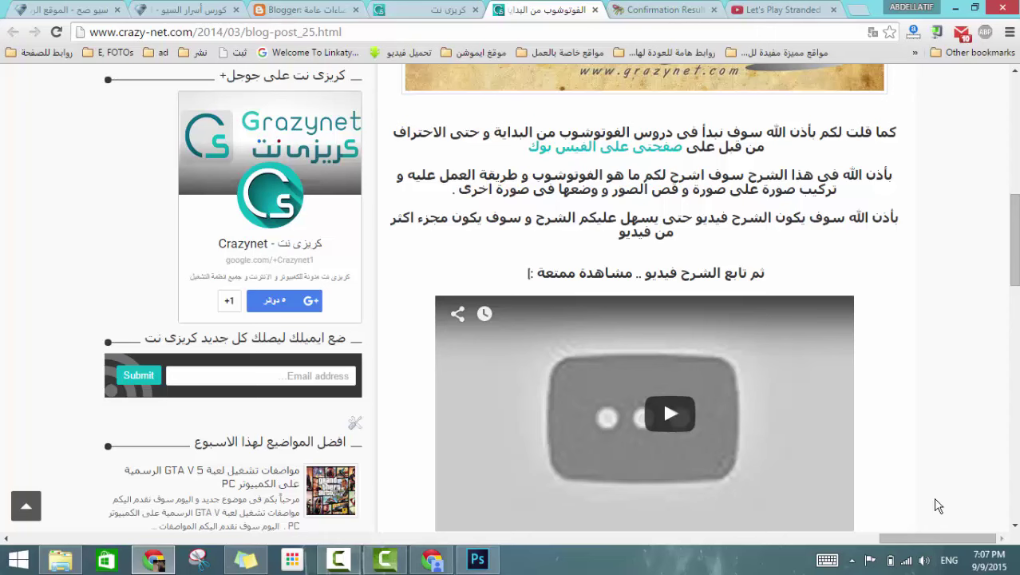
Minimise Chrome, refresh the desktop, and bring the Photoshop window to the front
left_click(954, 10)
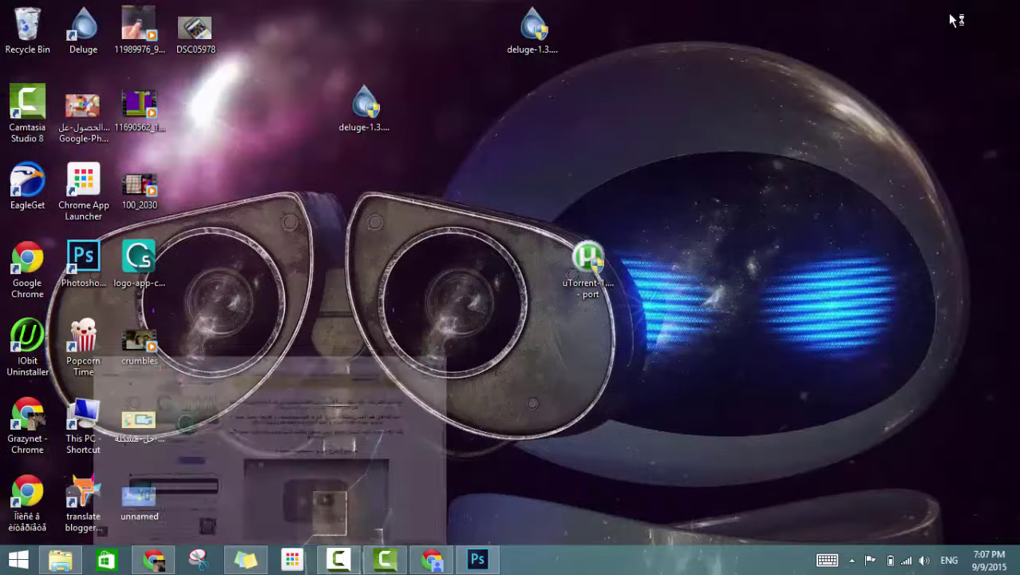
right_click(511, 143)
left_click(555, 189)
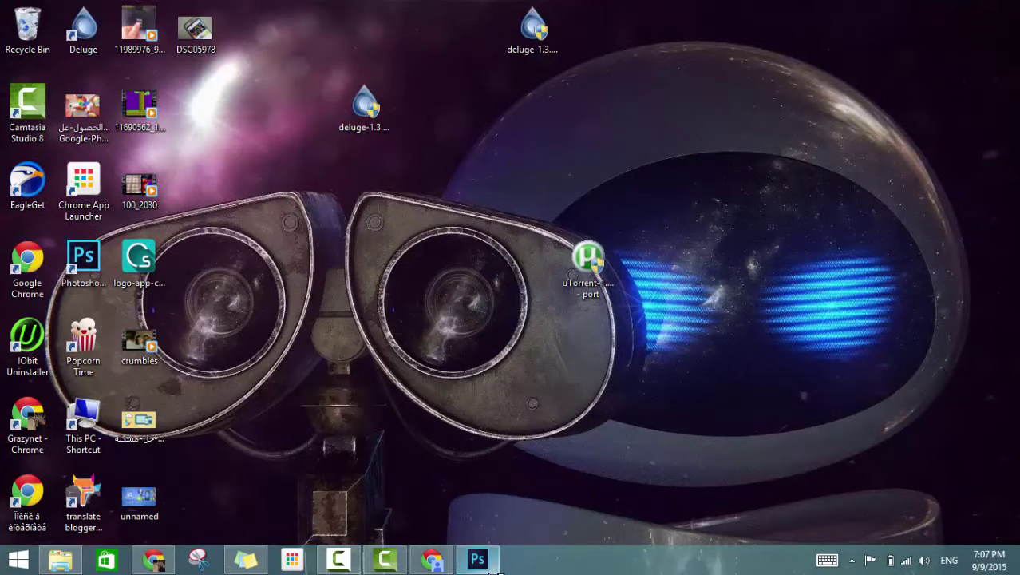
left_click(479, 560)
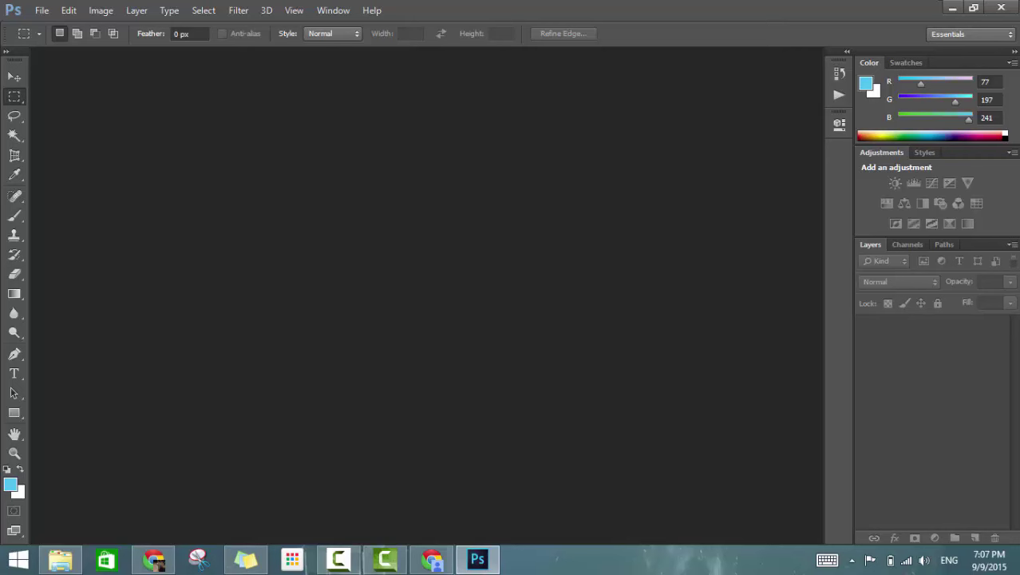
Open and close the window-control and File menus without choosing any command
left_click(12, 16)
left_click(291, 178)
left_click(41, 11)
left_click(44, 13)
Float the Tools panel, dock it back in place, and select the Move tool
left_click_drag(8, 51, 65, 56)
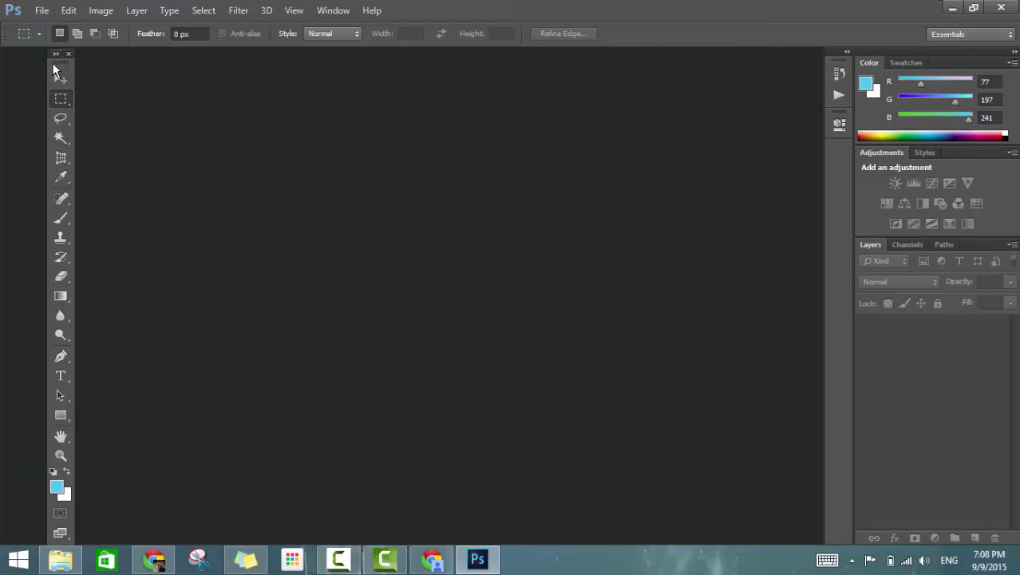
left_click_drag(53, 68, 8, 72)
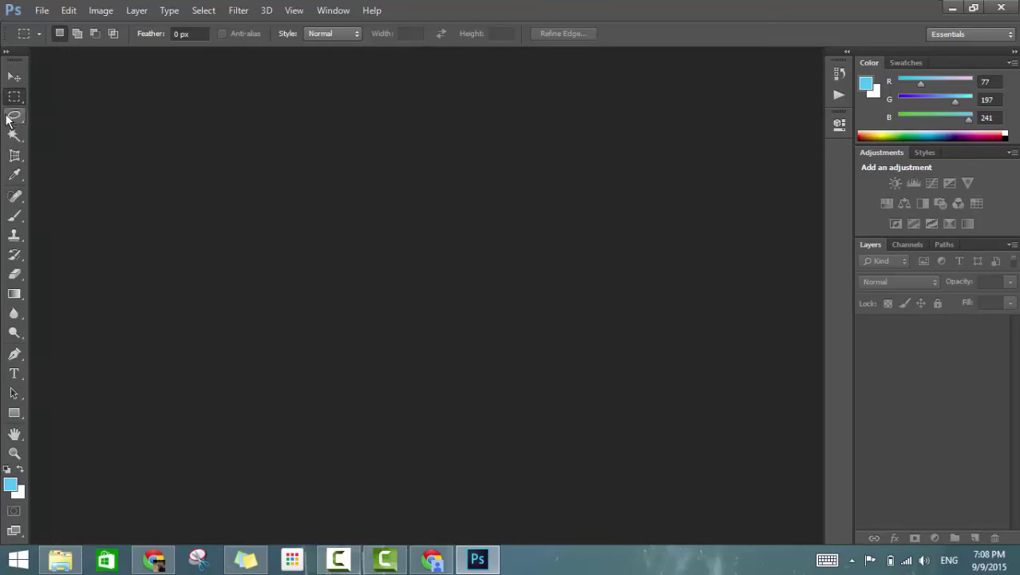
left_click(25, 77)
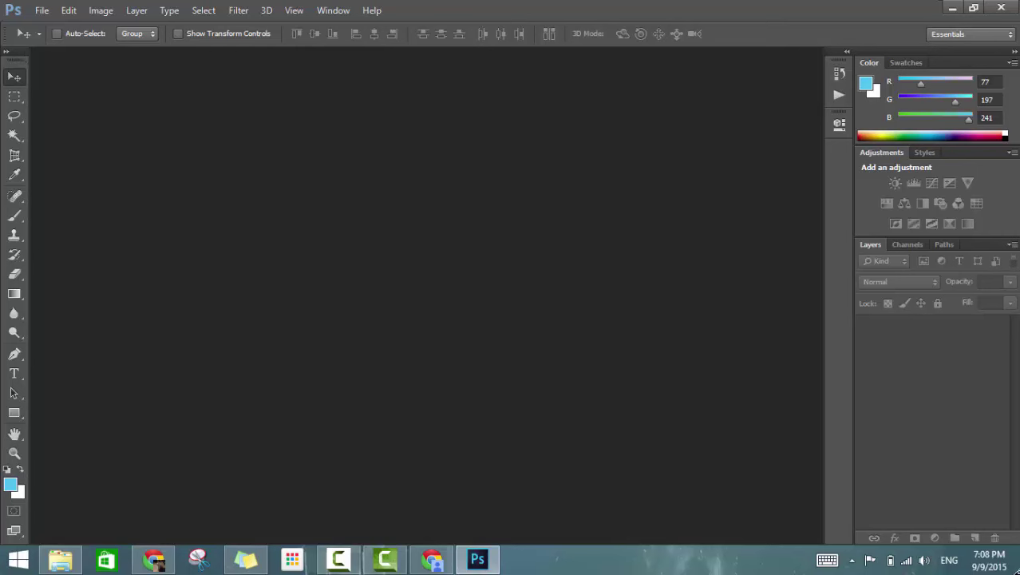
Open logo-app-crazynet.png in Photoshop and reposition Layer 0 with drags and arrow nudges
left_click(1016, 563)
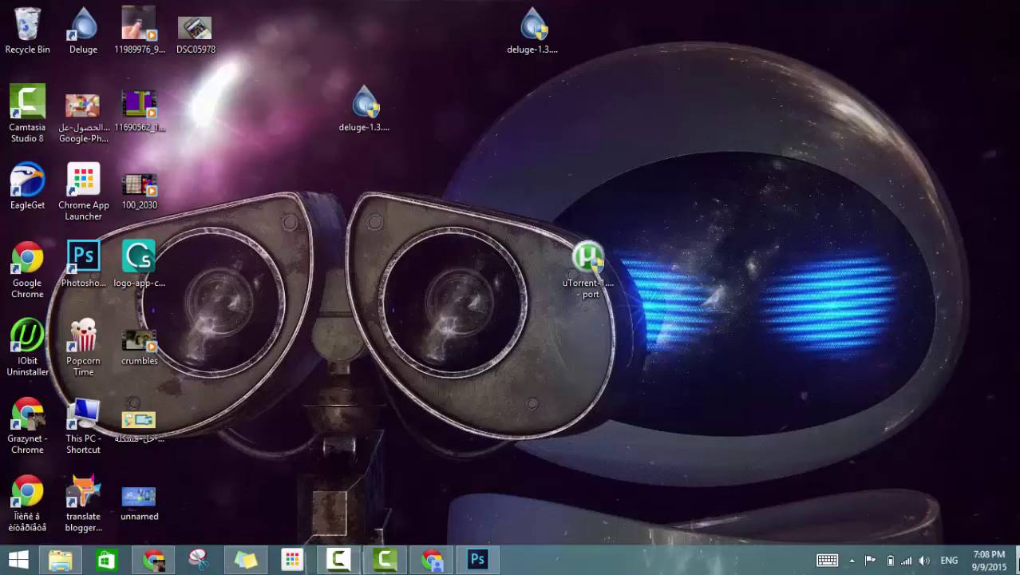
mouse_move(140, 268)
left_mouse_down()
mouse_move(483, 564)
mouse_move(404, 341)
left_mouse_up()
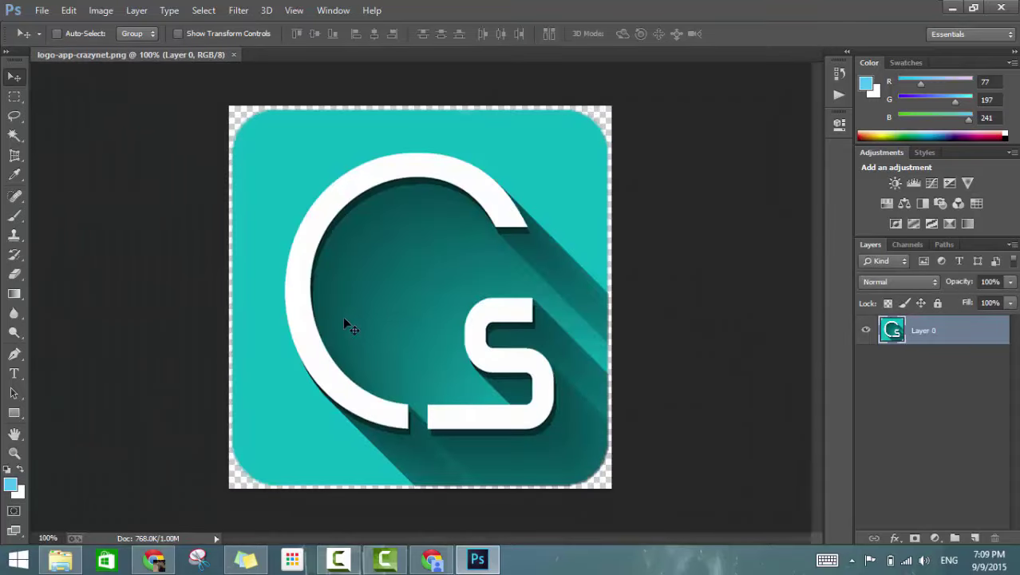
mouse_move(347, 321)
left_mouse_down()
mouse_move(483, 311)
mouse_move(435, 298)
left_mouse_up()
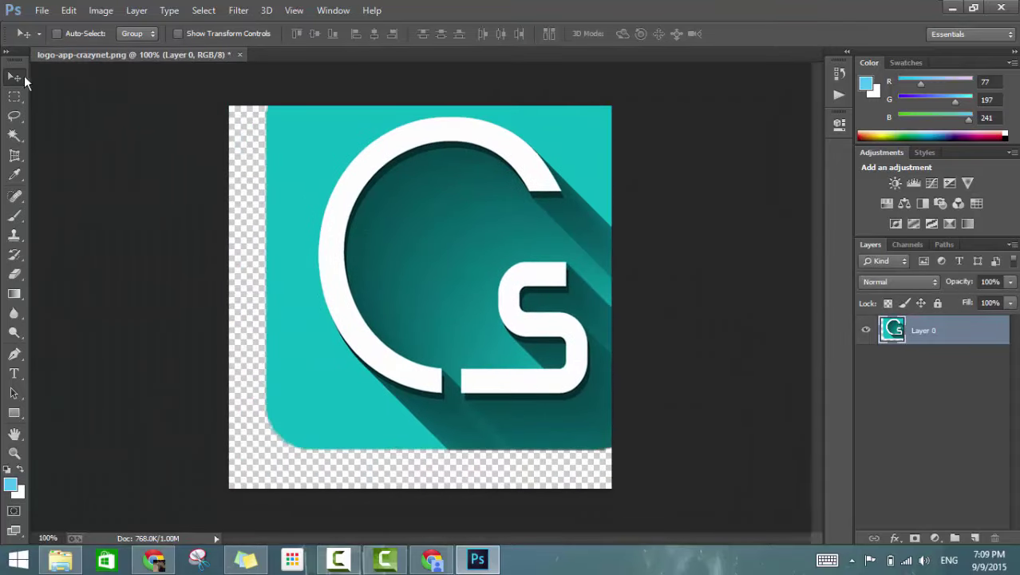
left_click_drag(409, 198, 370, 234)
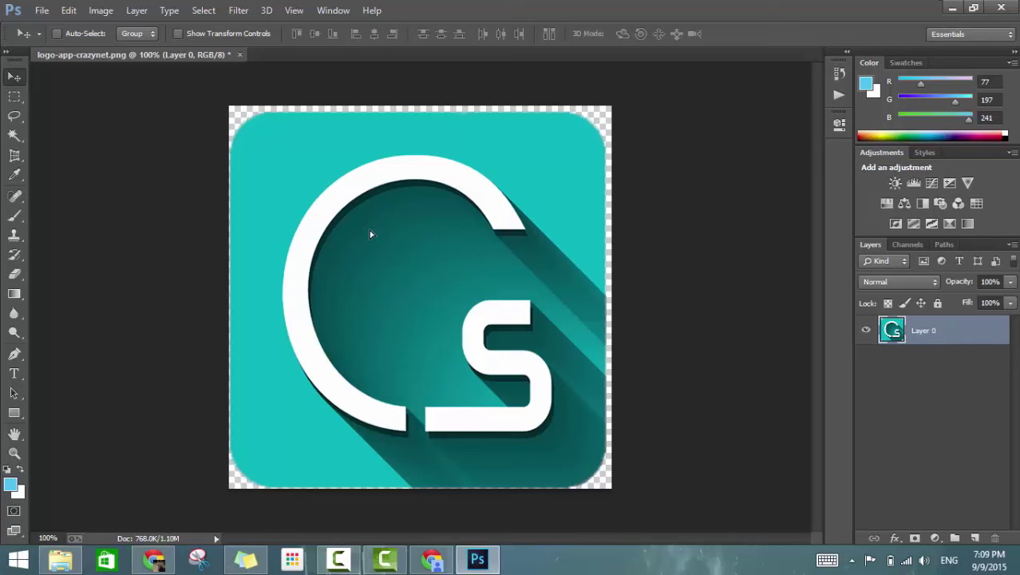
left_click_drag(356, 257, 359, 248)
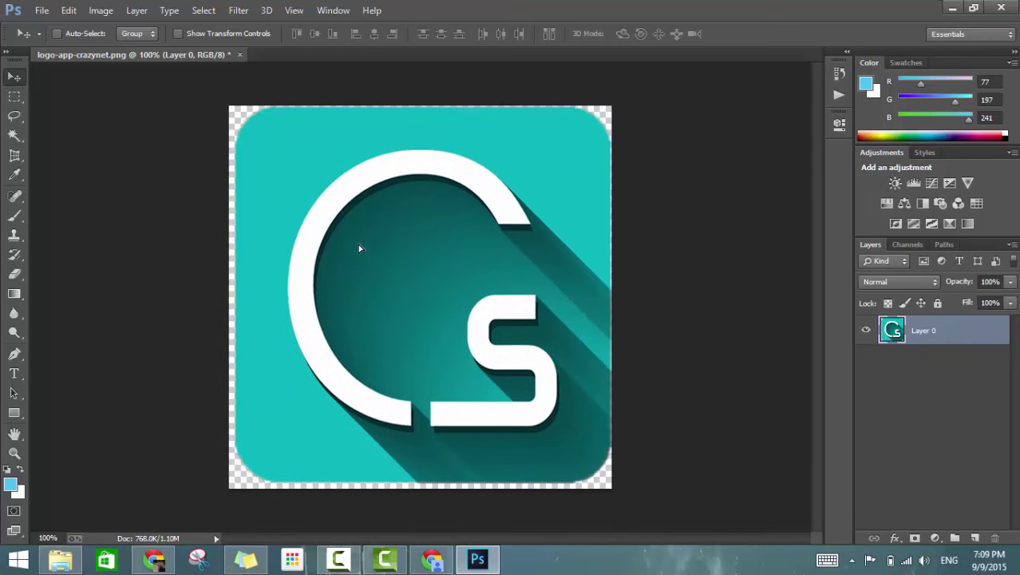
key("Down")
key("Down")
key("Down")
key("Left")
key("Left")
key("Left")
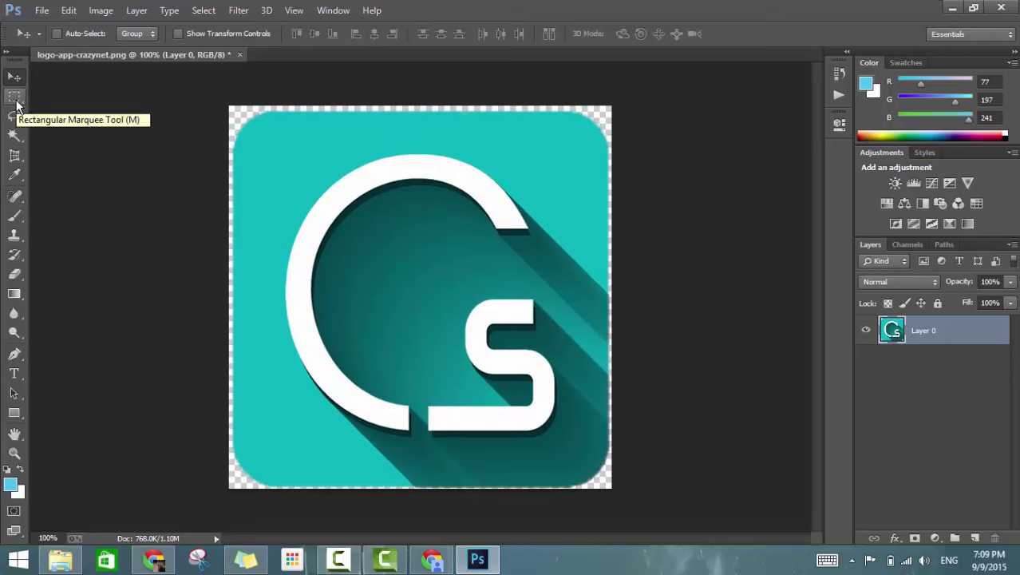
Pick the Rectangular Marquee and select the logo's inner square
left_click(16, 102)
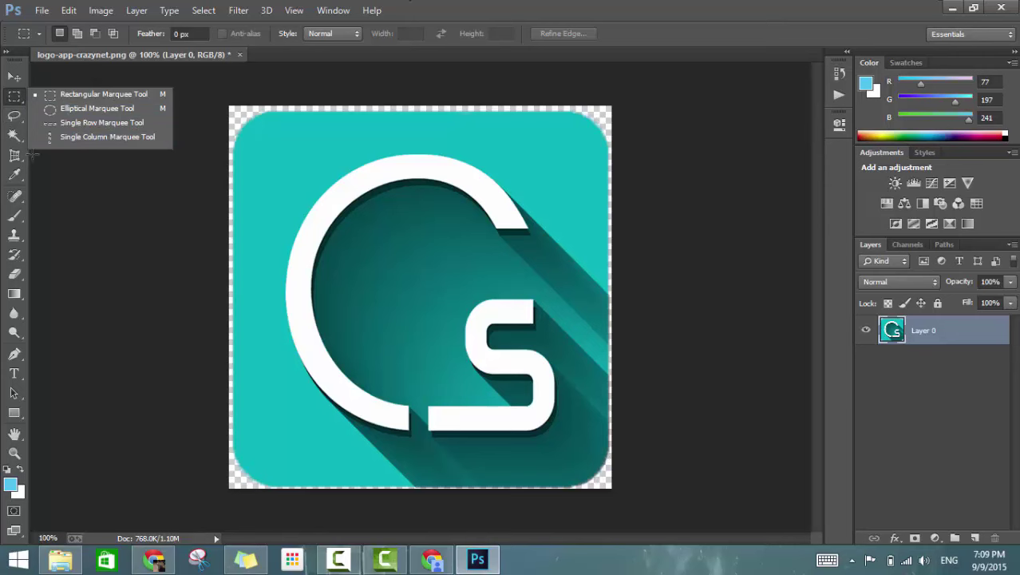
left_click(62, 102)
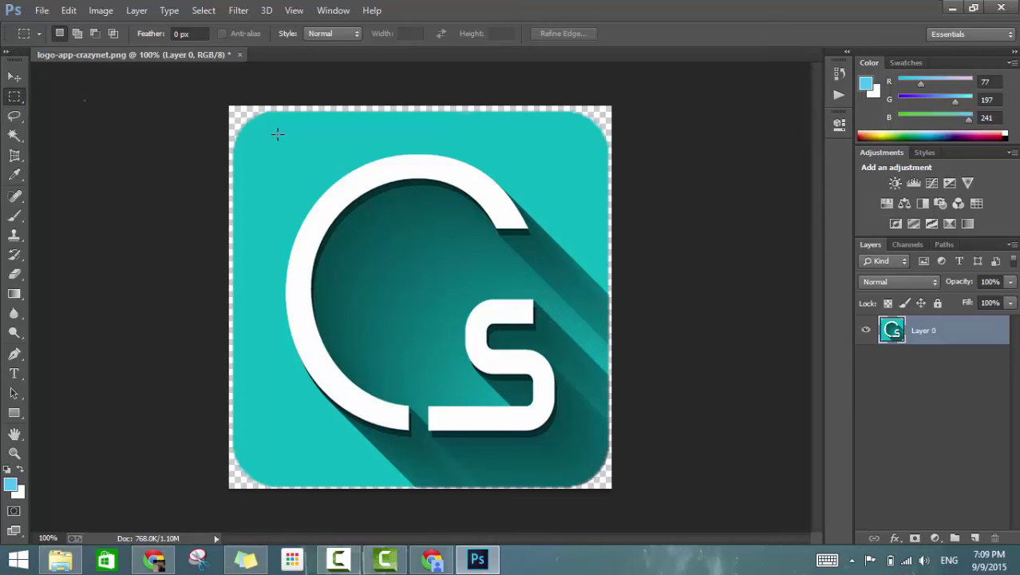
left_click_drag(263, 132, 589, 473)
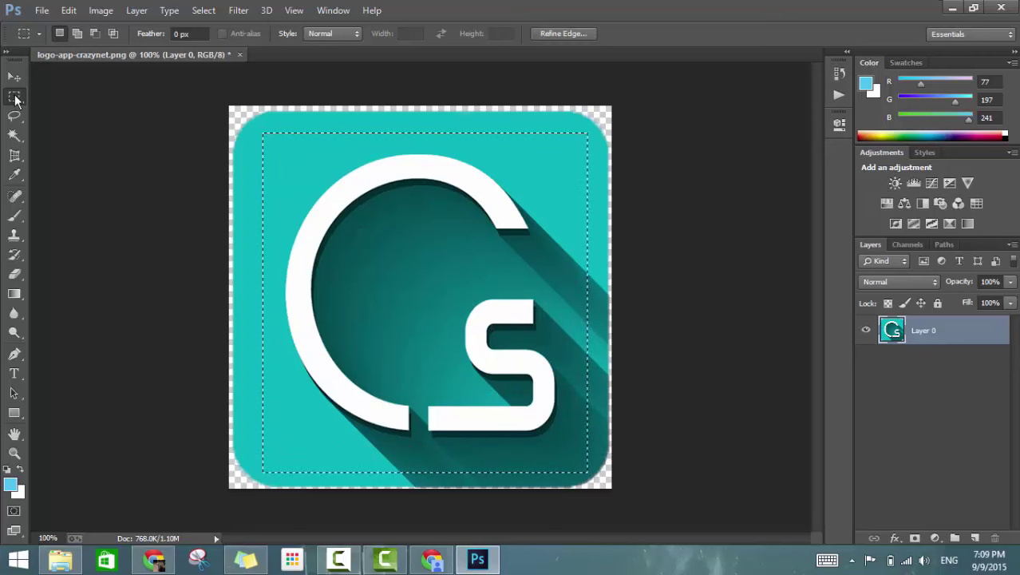
right_click(14, 97)
left_click(51, 96)
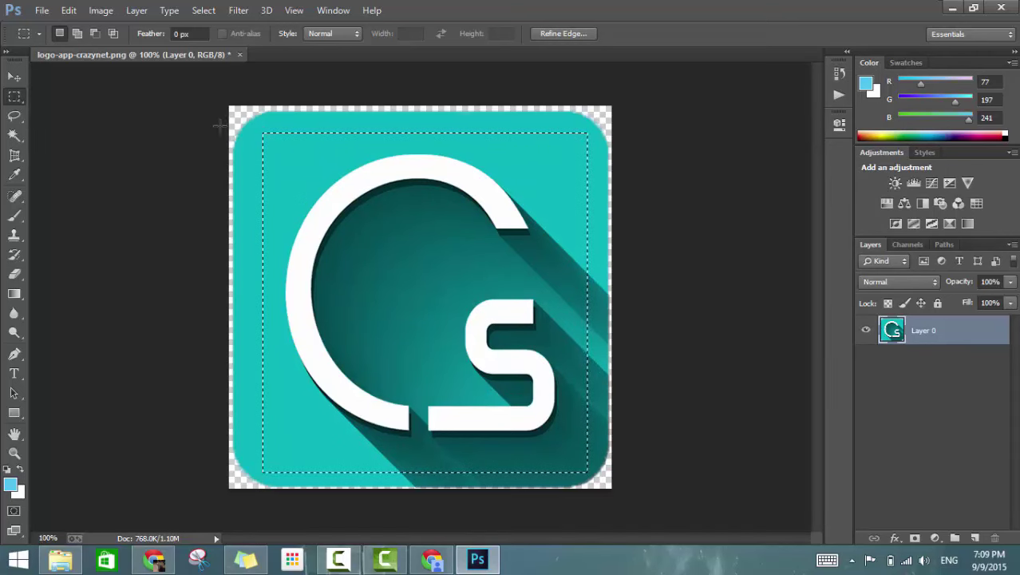
left_click_drag(257, 118, 577, 459)
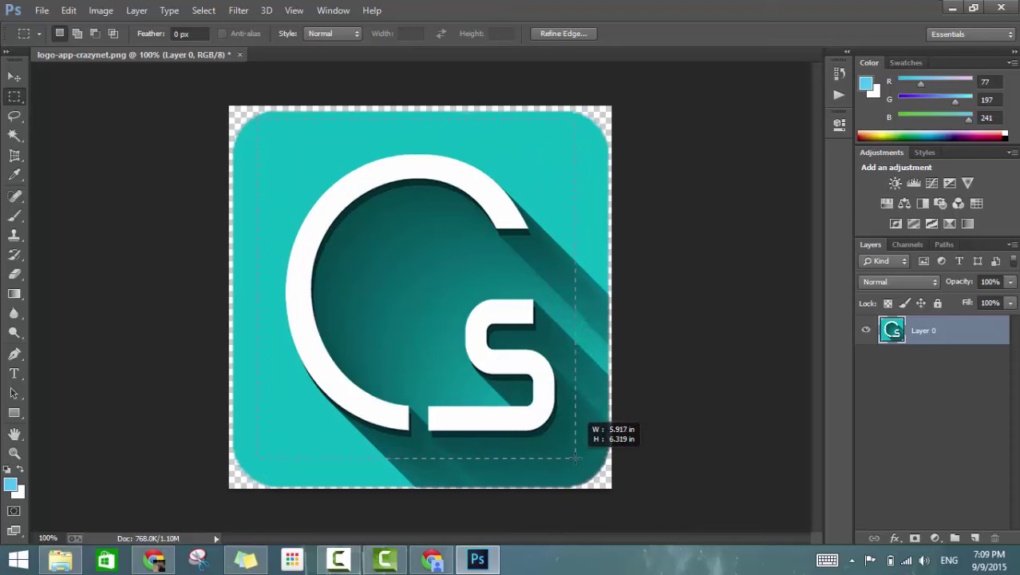
Cut the selection to a new layer, hide Layer 0, then undo and deselect
right_click(402, 201)
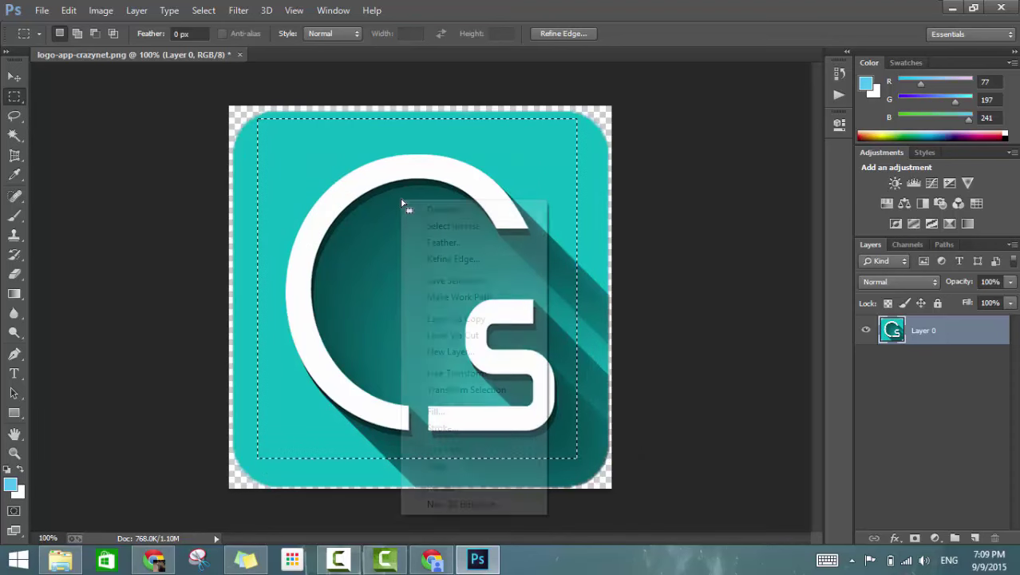
left_click(453, 335)
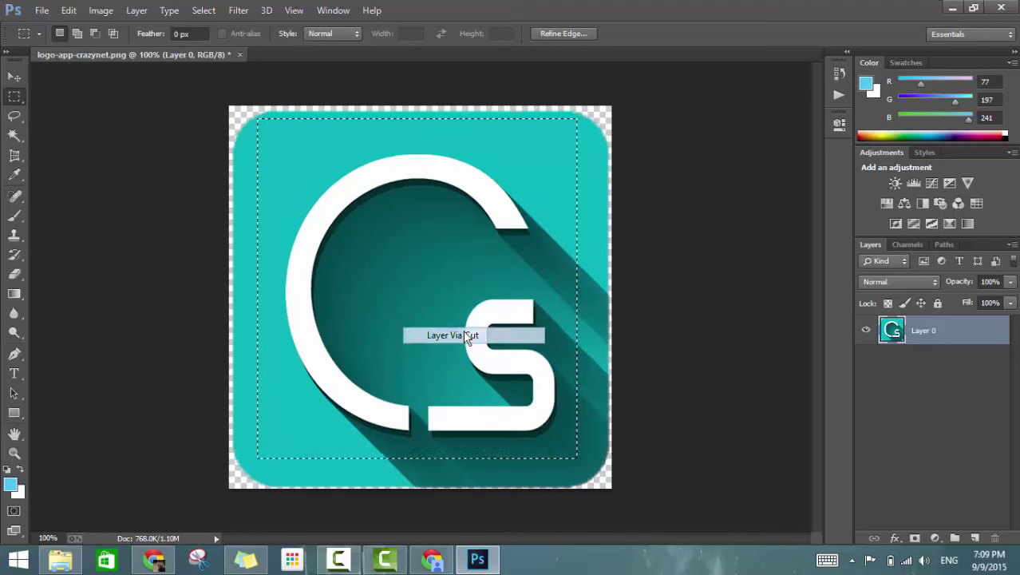
left_click(866, 360)
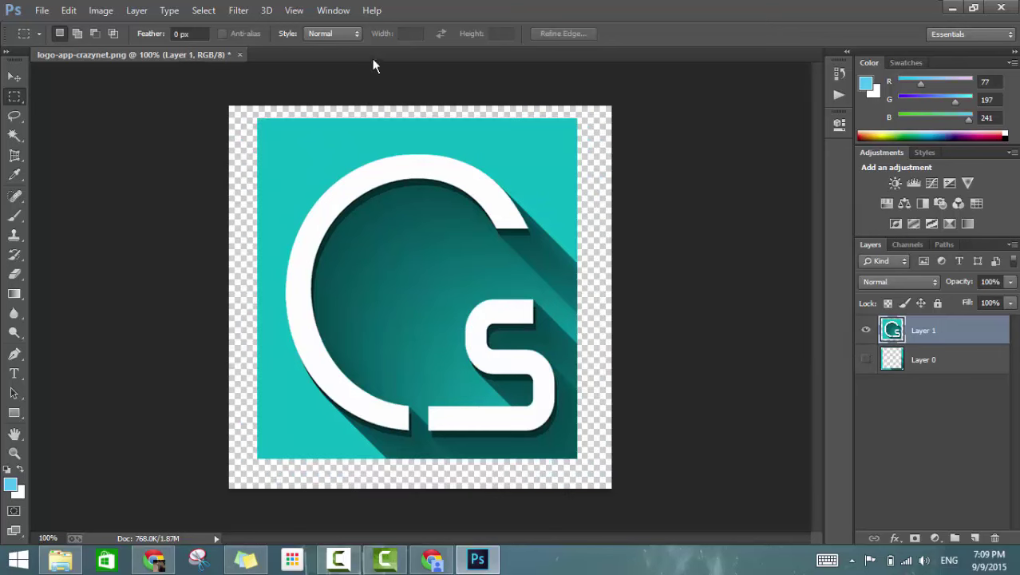
key("ctrl+z")
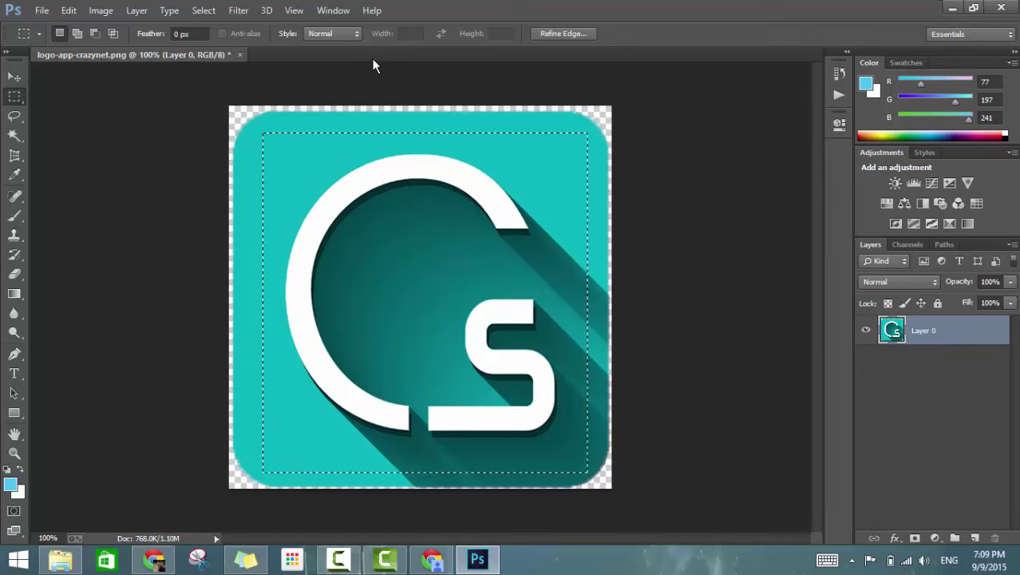
key("ctrl+d")
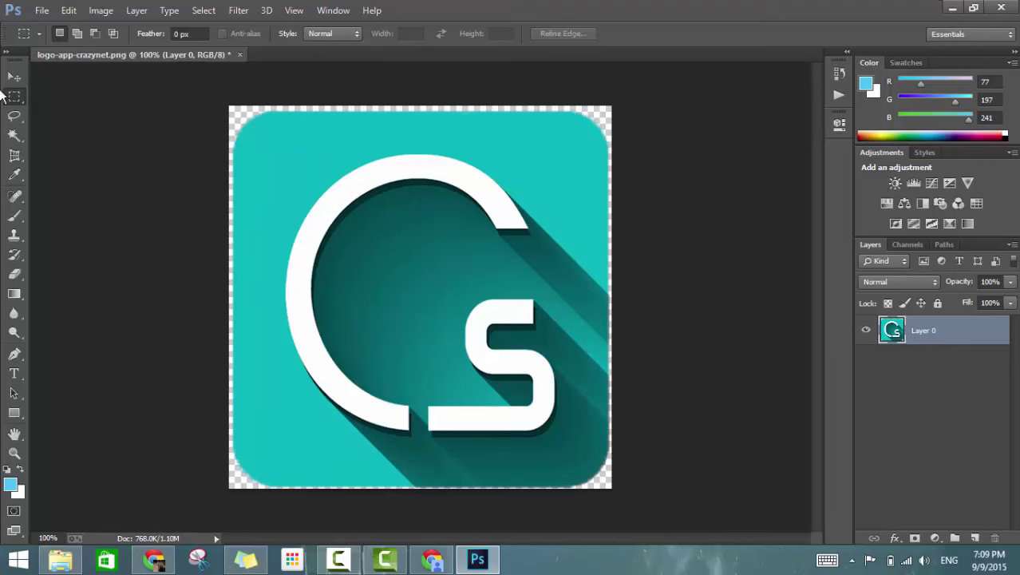
right_click(14, 96)
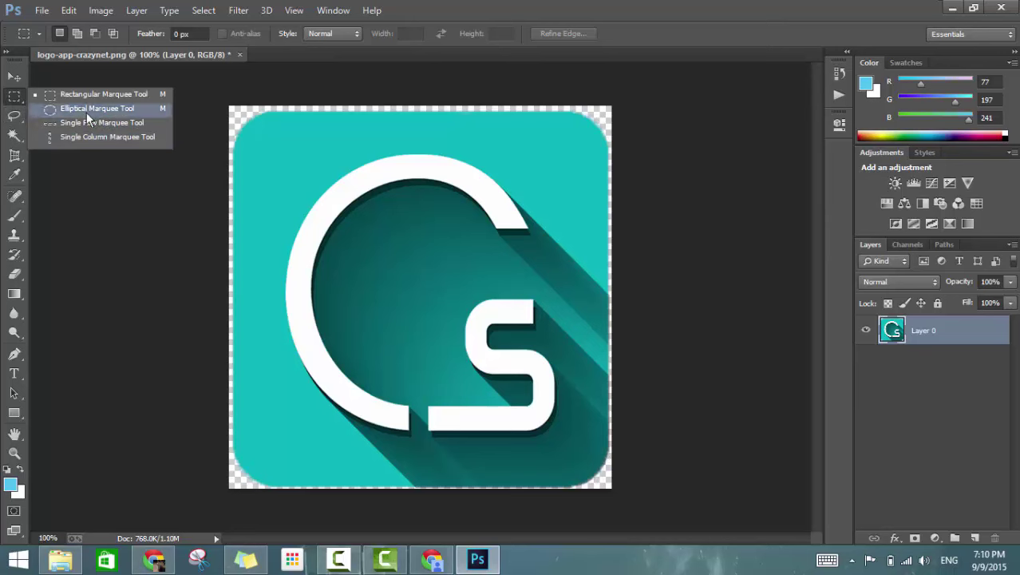
Switch from the freehand Lasso to the Polygonal Lasso tool
left_click(21, 123)
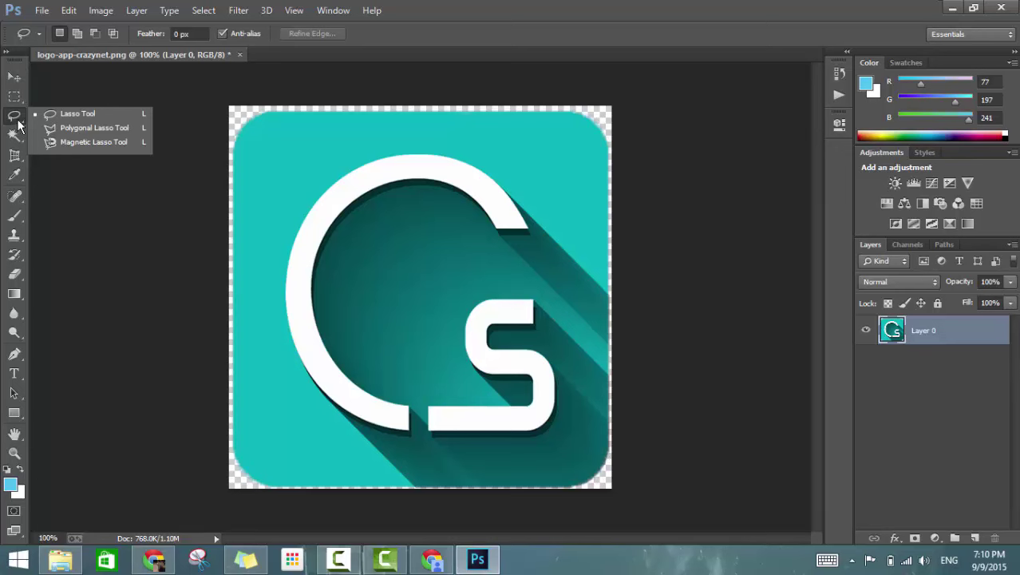
left_click(58, 179)
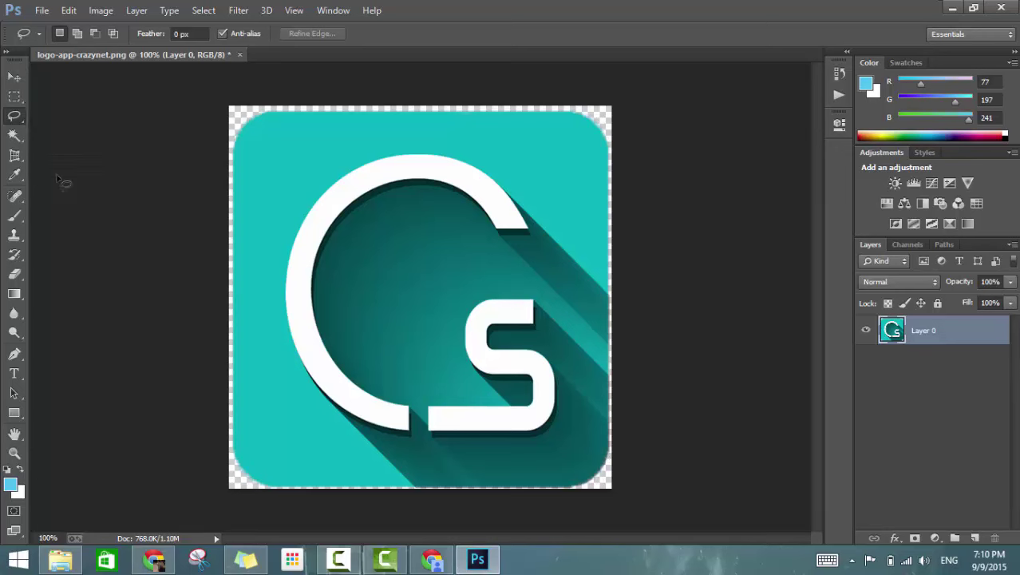
right_click(16, 120)
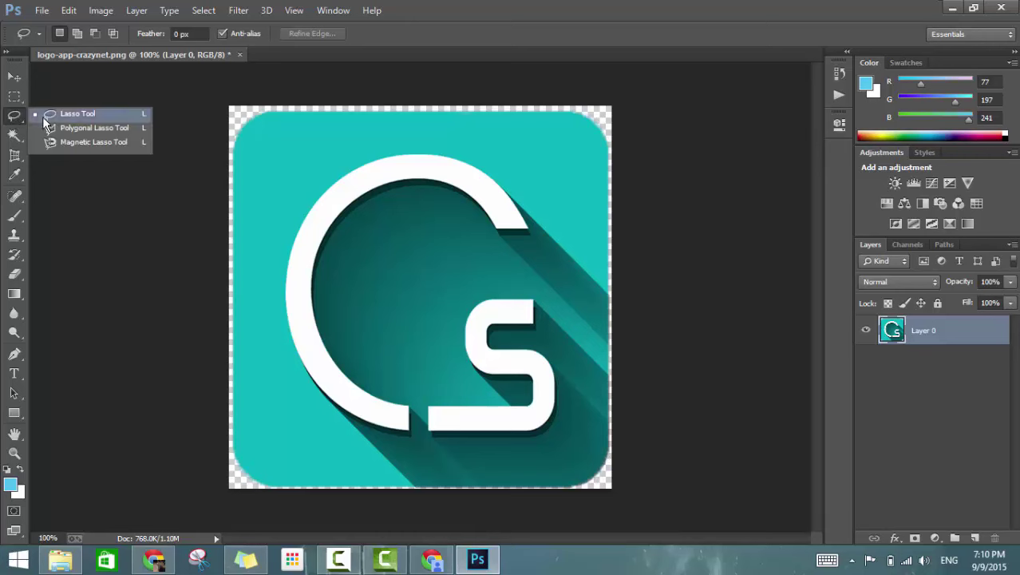
left_click(137, 131)
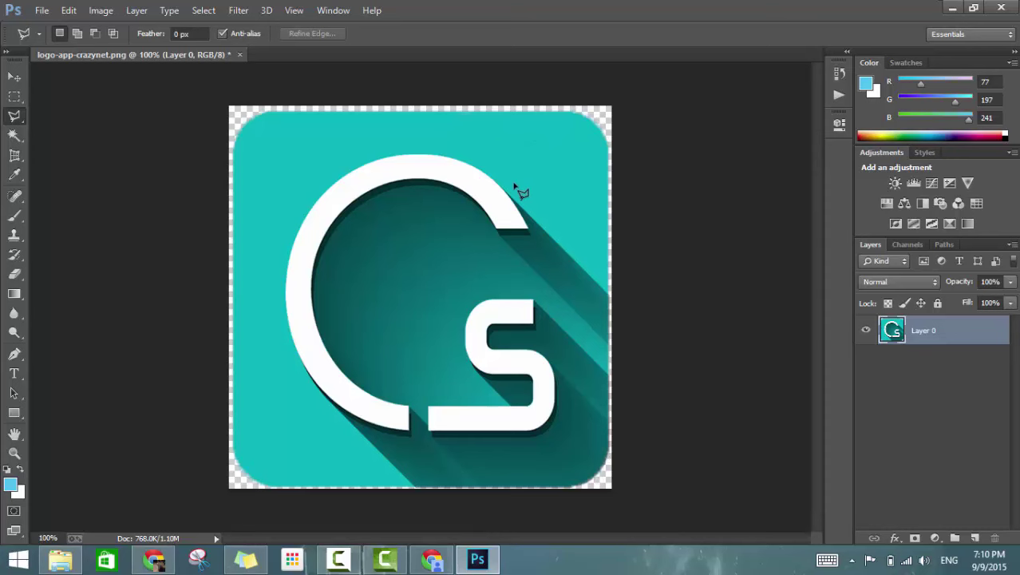
Zoom in and draw a triangular polygonal-lasso selection on the ring's outer edge
key("ctrl+plus")
key("ctrl+plus")
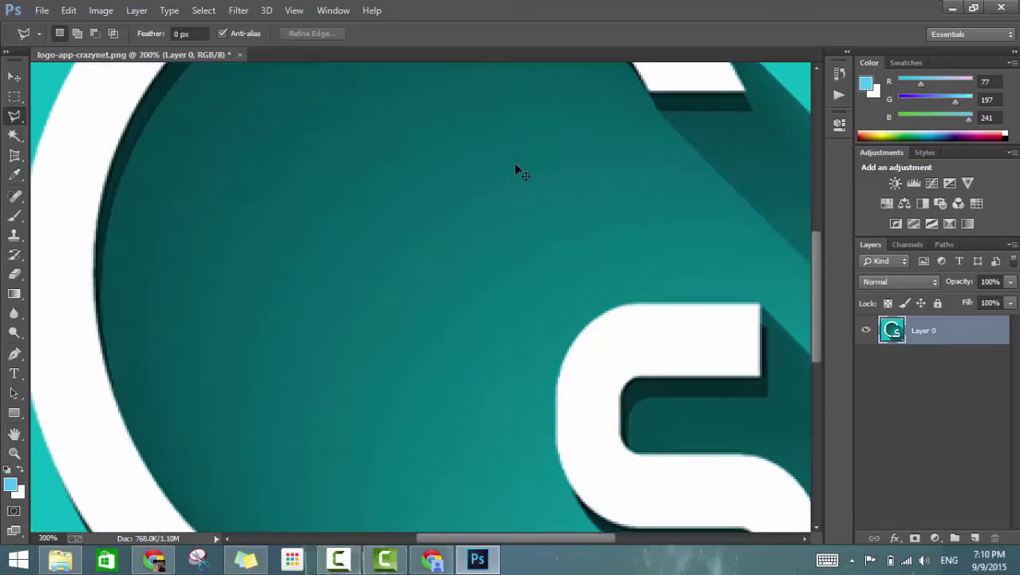
key("ctrl+plus")
left_click_drag(250, 154, 446, 426)
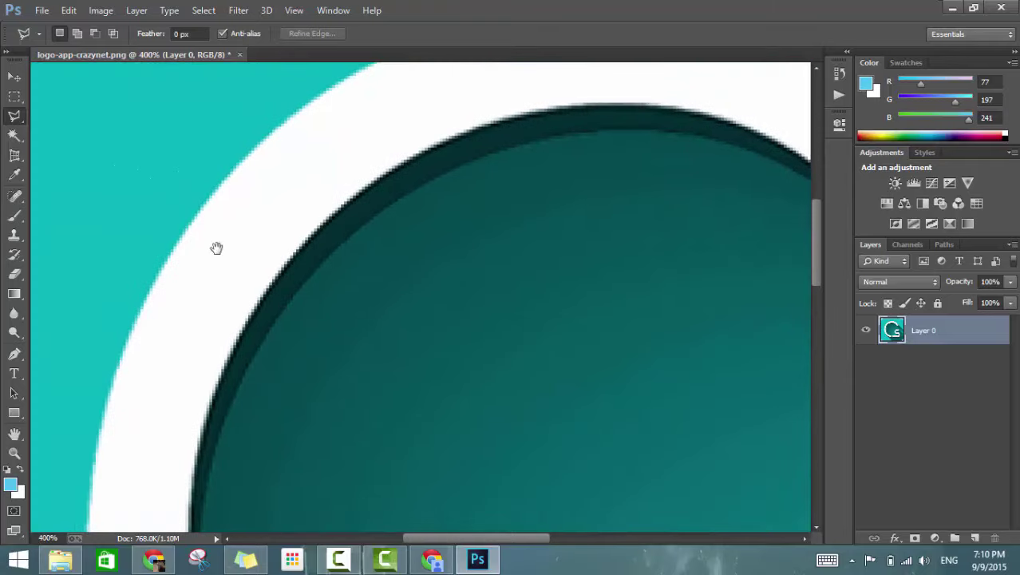
left_click(190, 218)
left_click(248, 156)
left_click(362, 73)
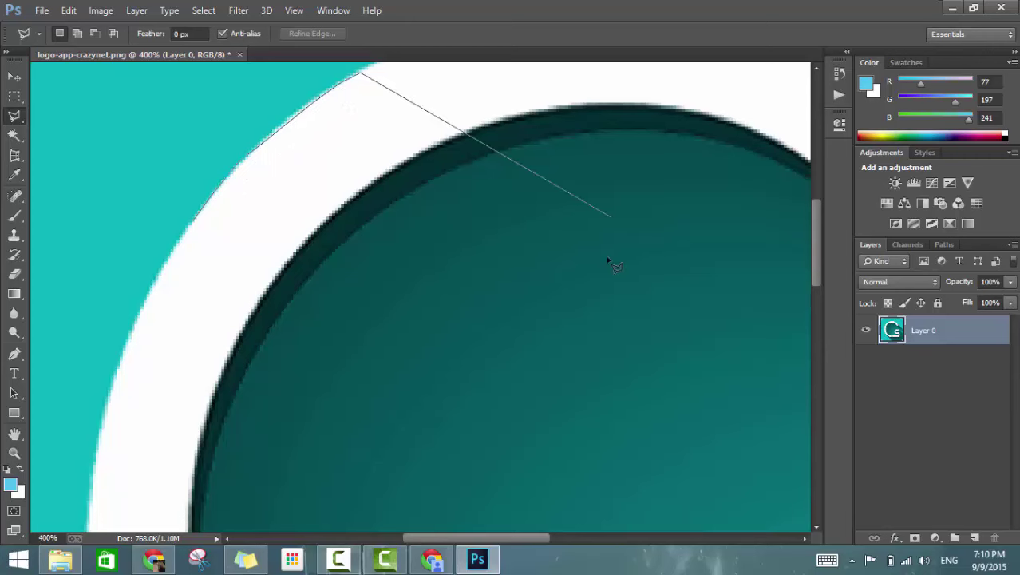
left_click(194, 225)
right_click(290, 196)
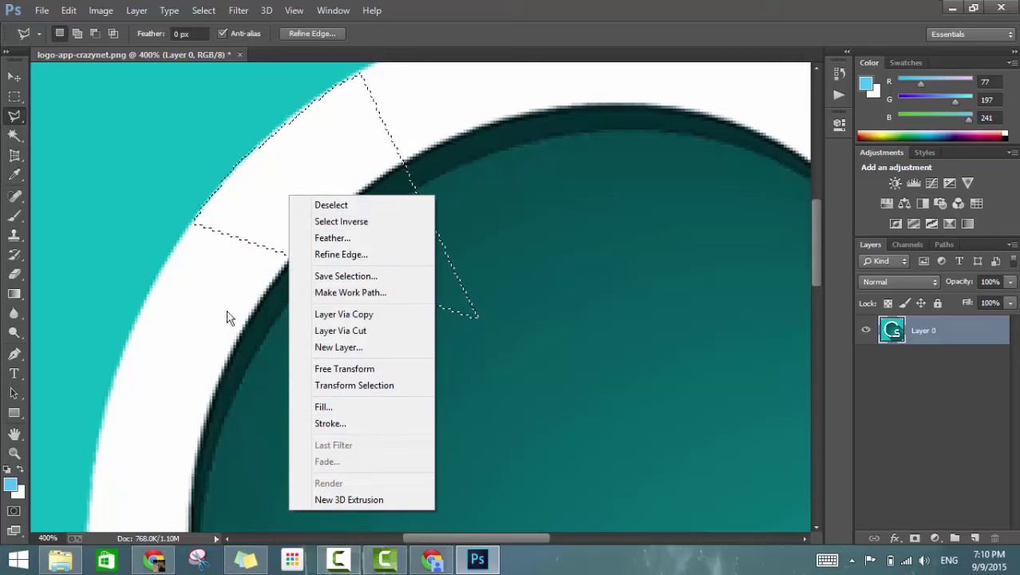
left_click(171, 200)
Delete the triangle's pixels, undo, deselect, switch back to freehand Lasso, and zoom out
key("Delete")
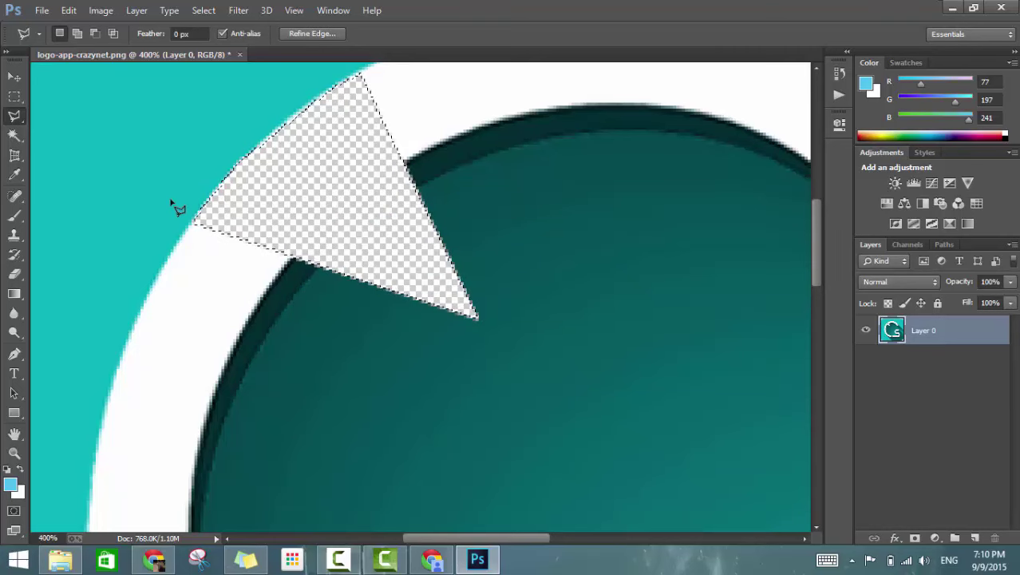
key("ctrl+z")
key("ctrl+d")
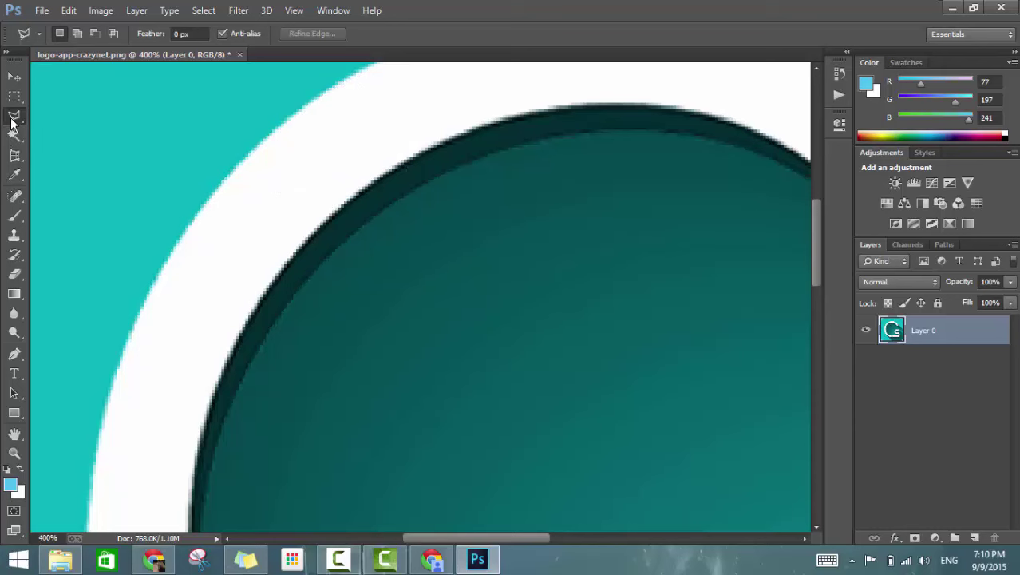
right_click(11, 121)
left_click(59, 118)
key("ctrl+minus")
key("ctrl+minus")
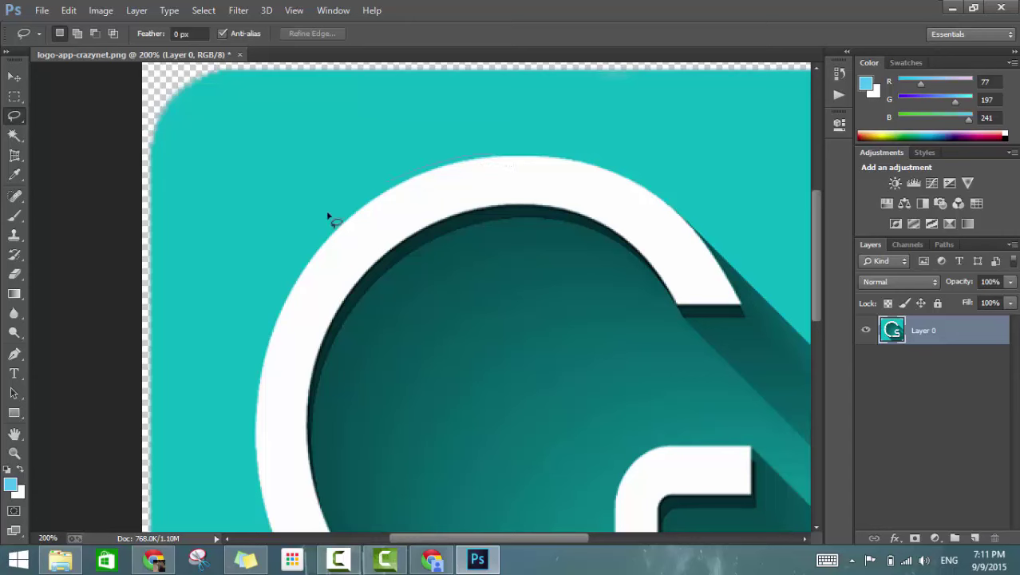
Draw and clear a trial freehand lasso selection above the white arc, then switch to Polygonal Lasso
mouse_move(508, 132)
left_mouse_down()
mouse_move(486, 160)
mouse_move(459, 137)
left_mouse_up()
left_click_drag(393, 175, 404, 197)
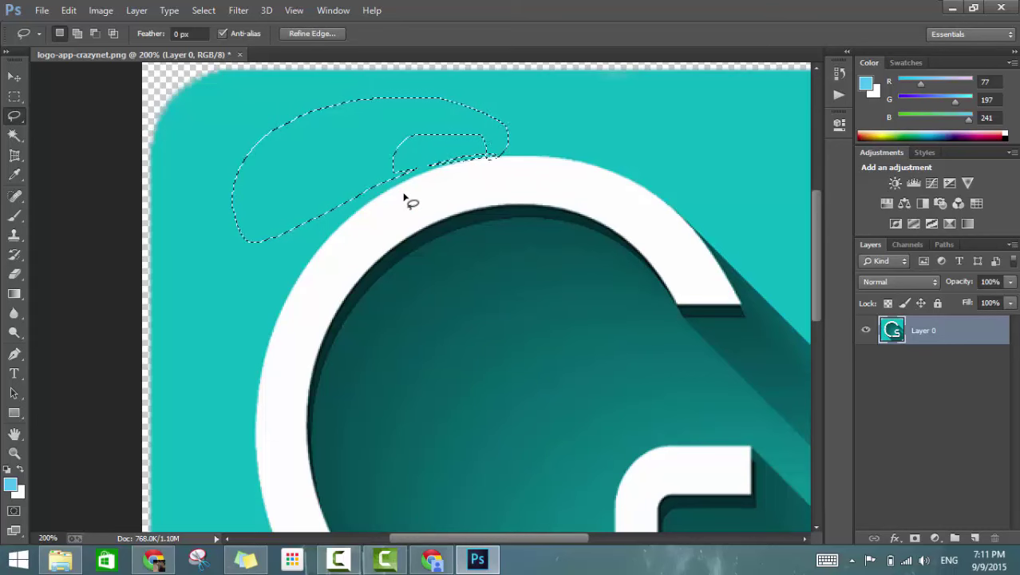
left_click(343, 207)
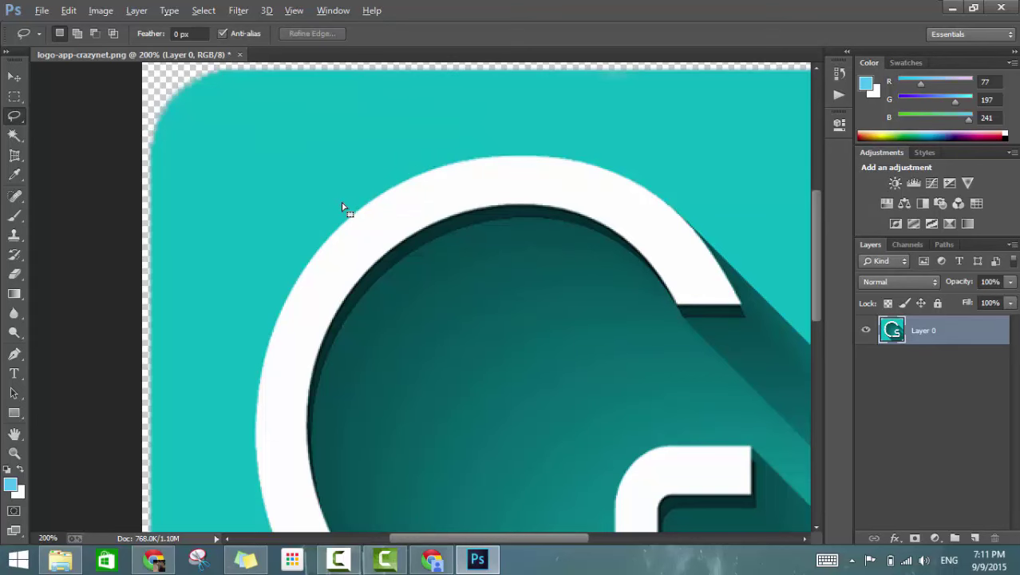
right_click(14, 117)
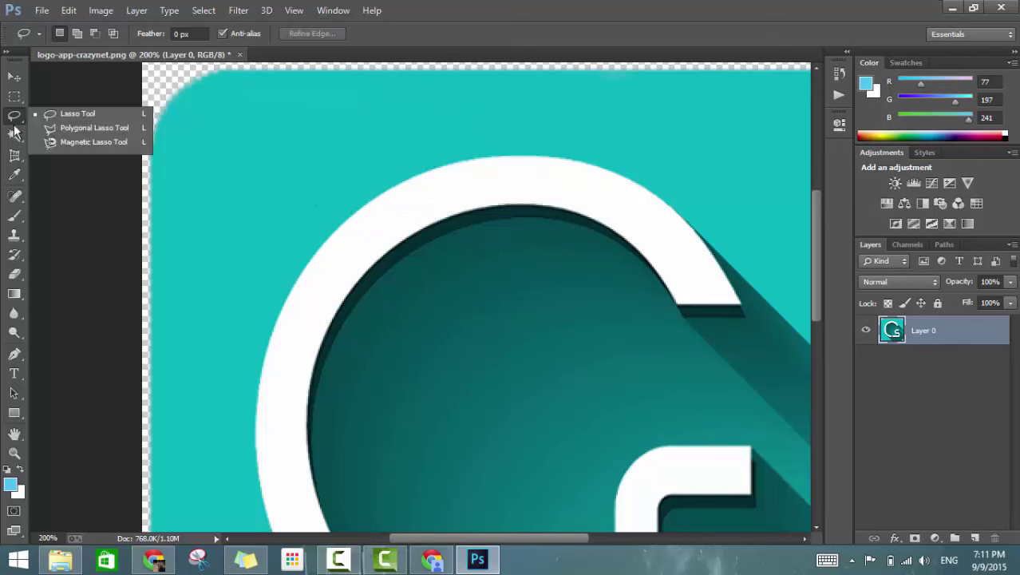
left_click(57, 128)
Place five polygon points around the arc, then cancel the unfinished selection
left_click(558, 157)
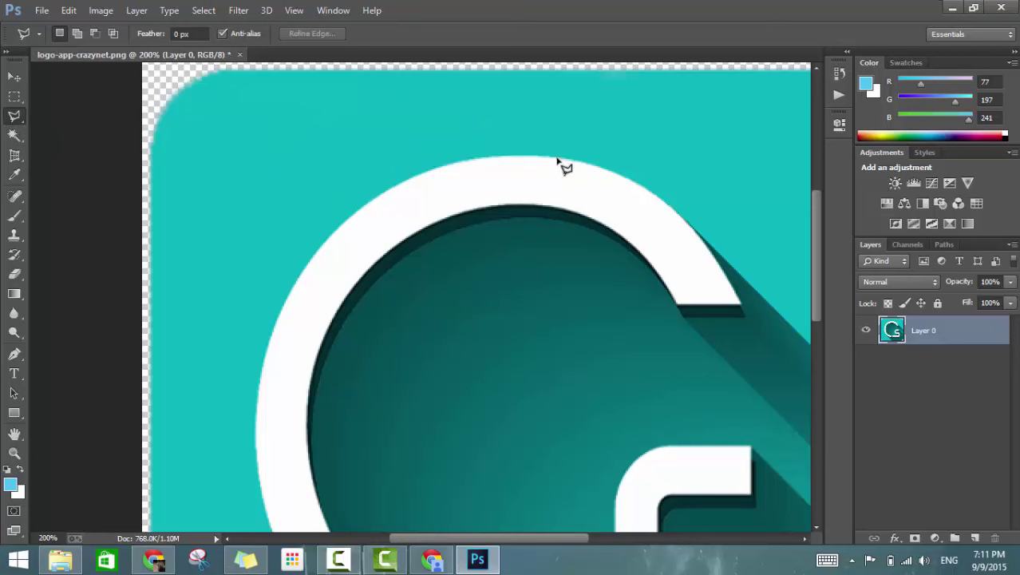
left_click(479, 157)
left_click(404, 175)
left_click(465, 246)
left_click(509, 195)
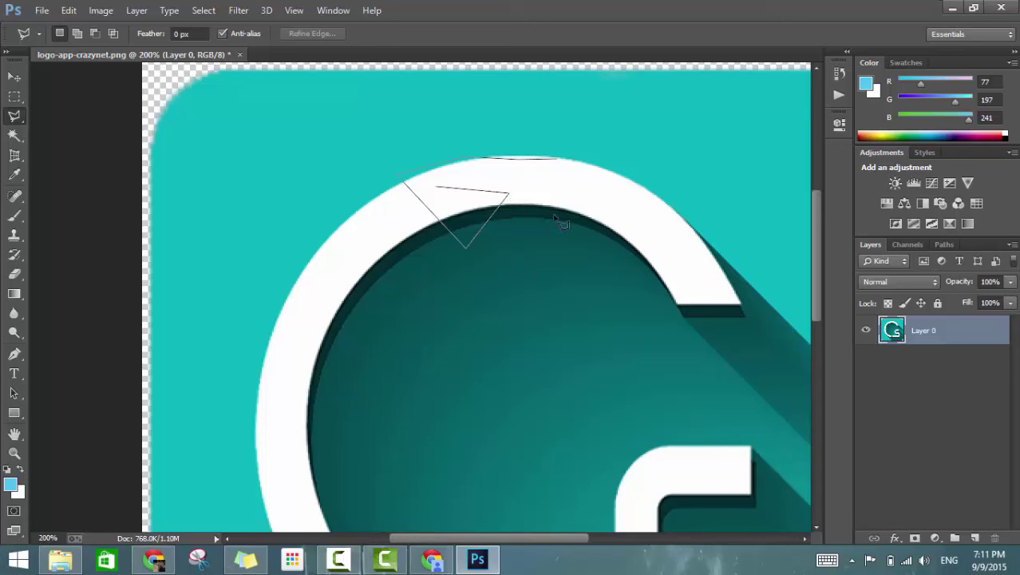
key("BackSpace")
key("BackSpace")
key("BackSpace")
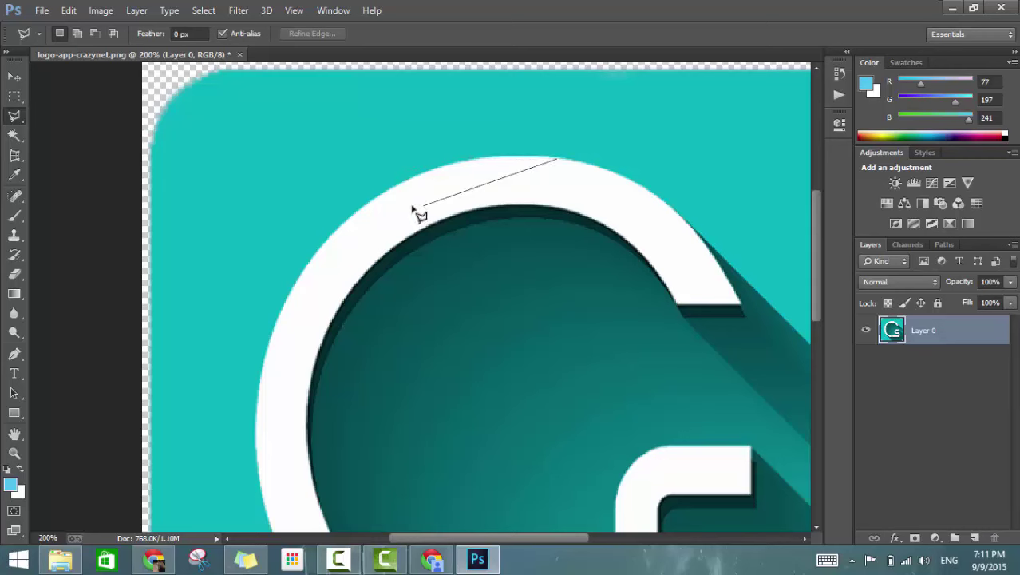
key("Escape")
Trace the white ring's outer edge with the Magnetic Lasso at 400%, then zoom out and deselect
right_click(11, 117)
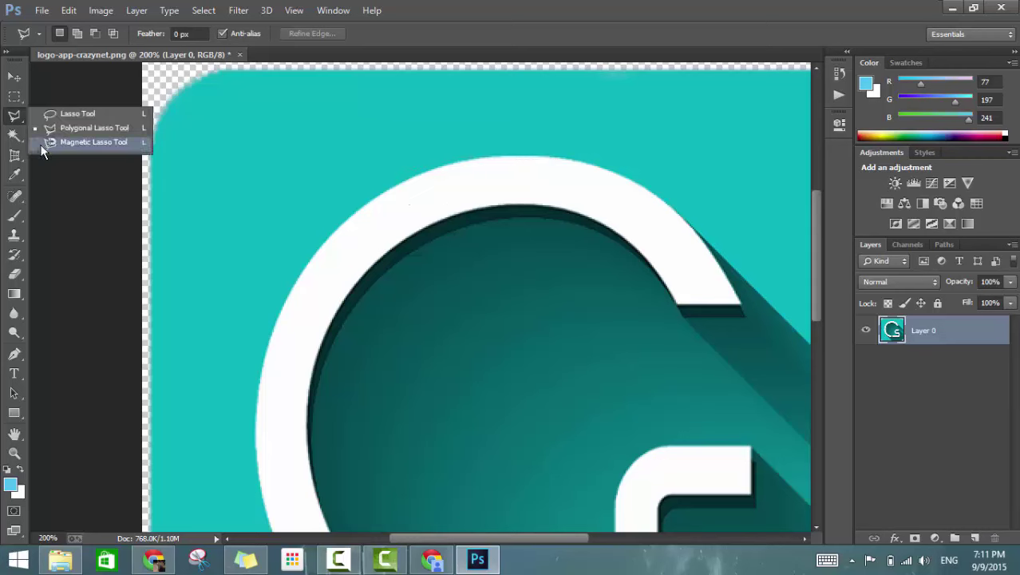
left_click(43, 142)
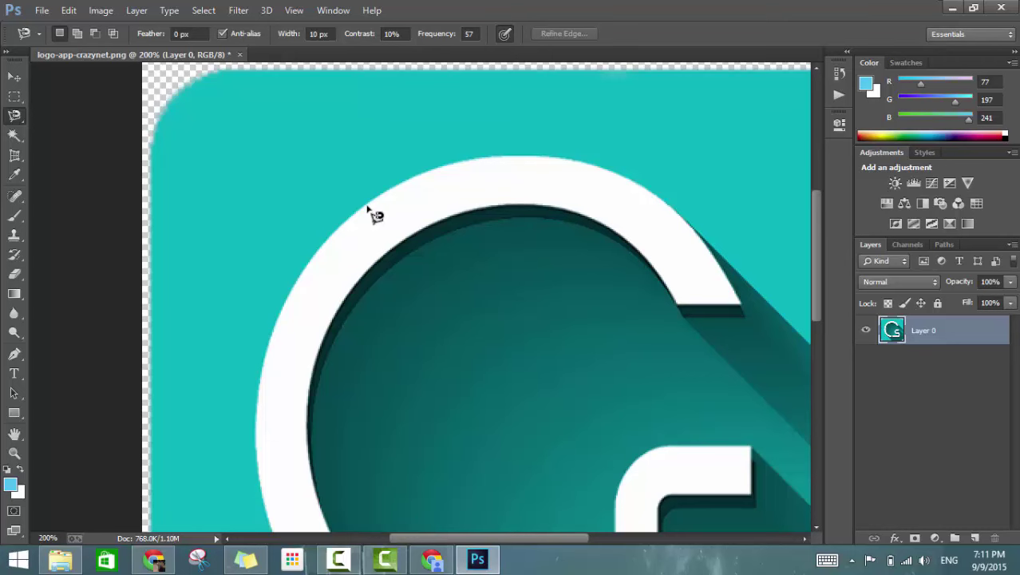
scroll(370, 210, "up", 5)
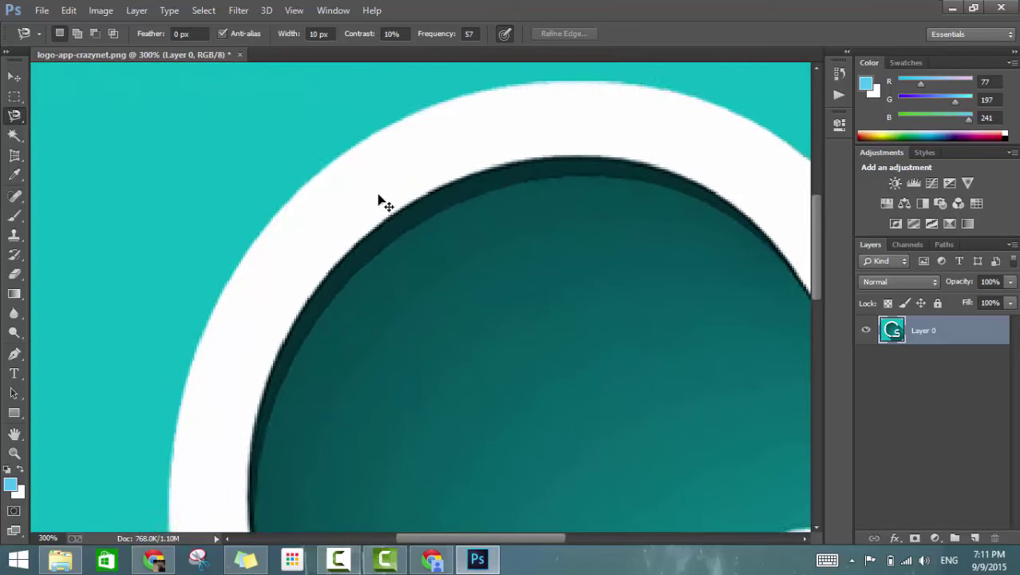
left_click_drag(258, 219, 371, 219)
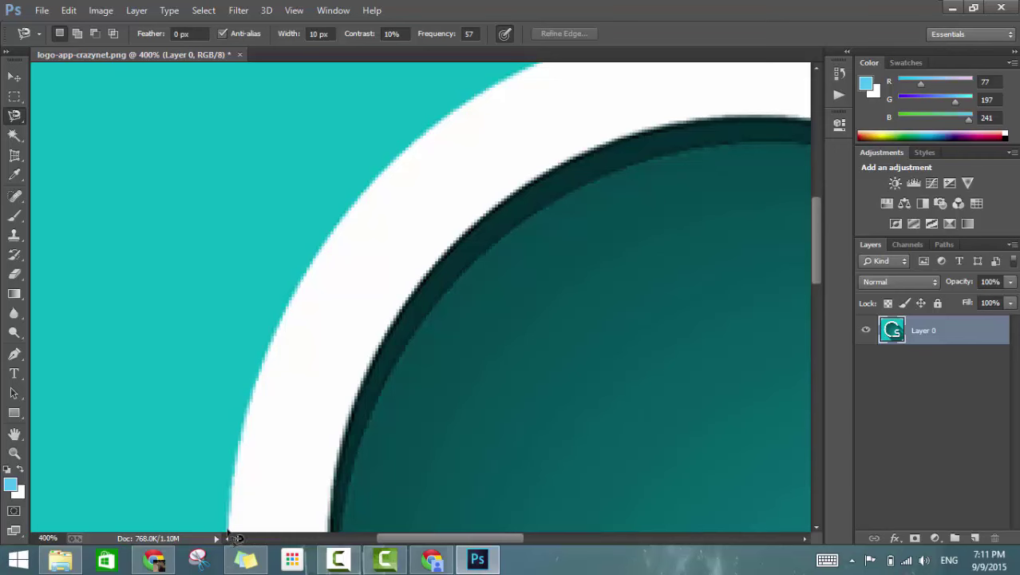
left_click(227, 529)
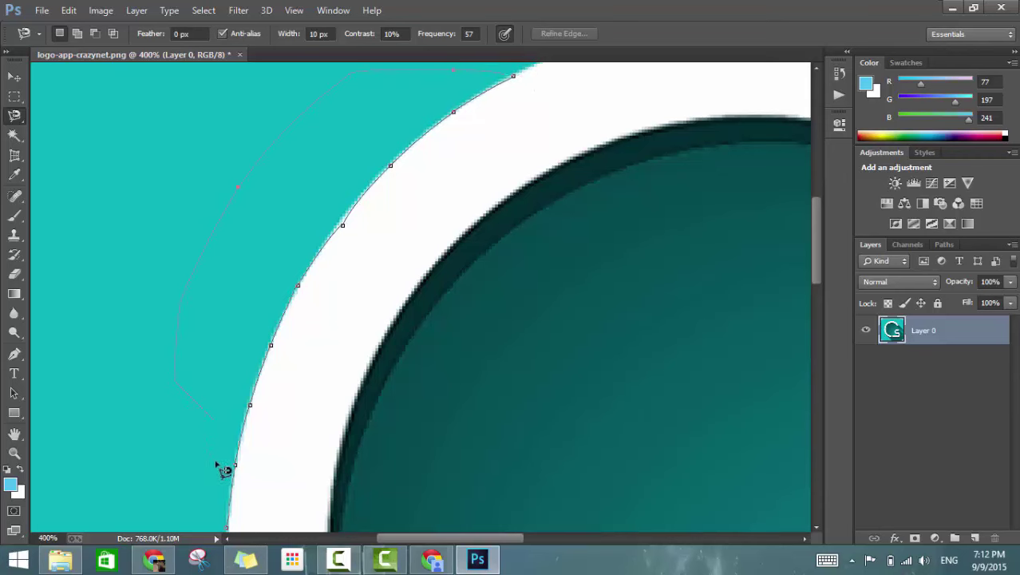
left_click(226, 521)
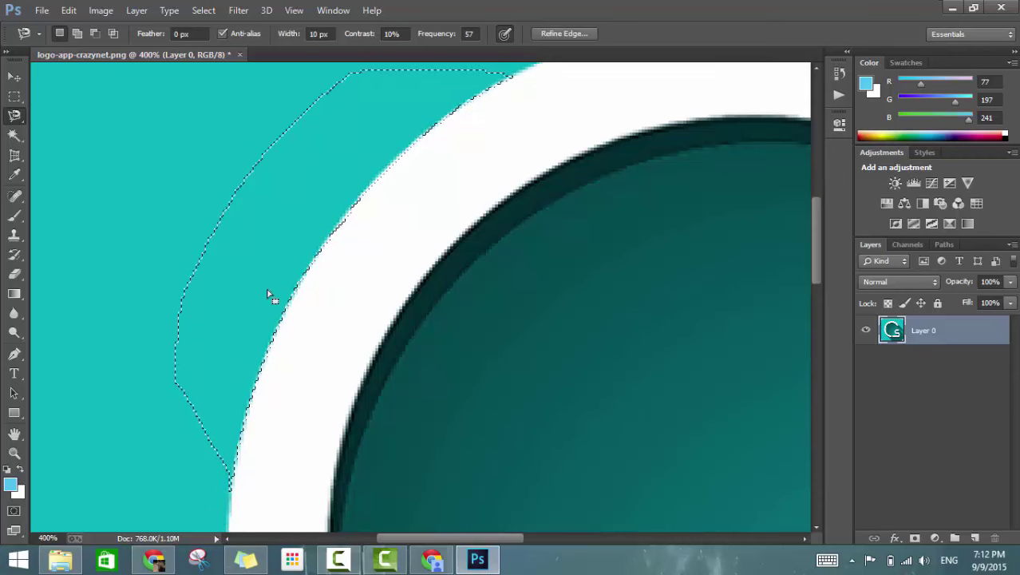
key("ctrl+minus")
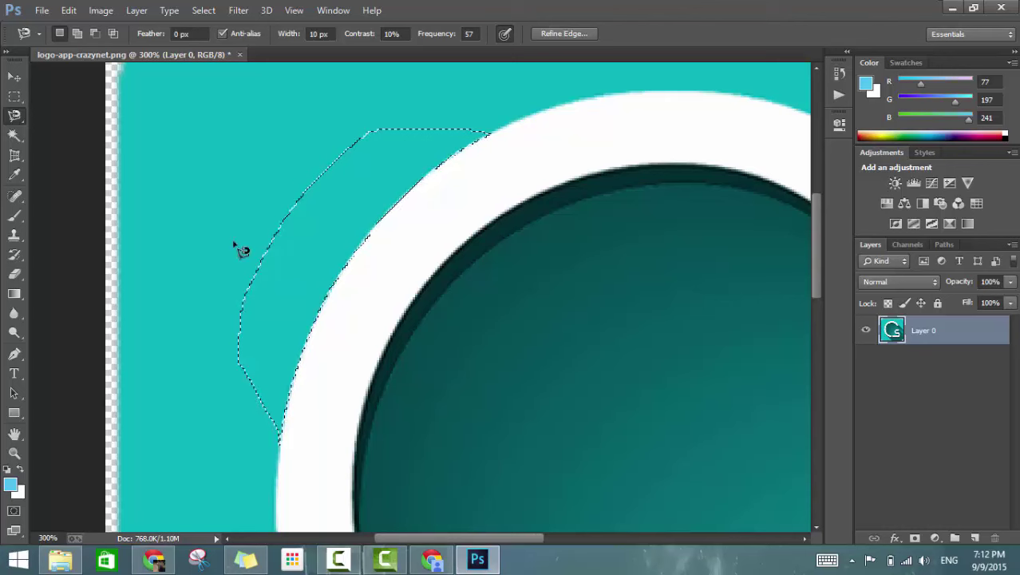
key("ctrl+d")
Switch to the Magic Wand (tolerance 32) and zoom back out to show the whole CS logo
right_click(14, 121)
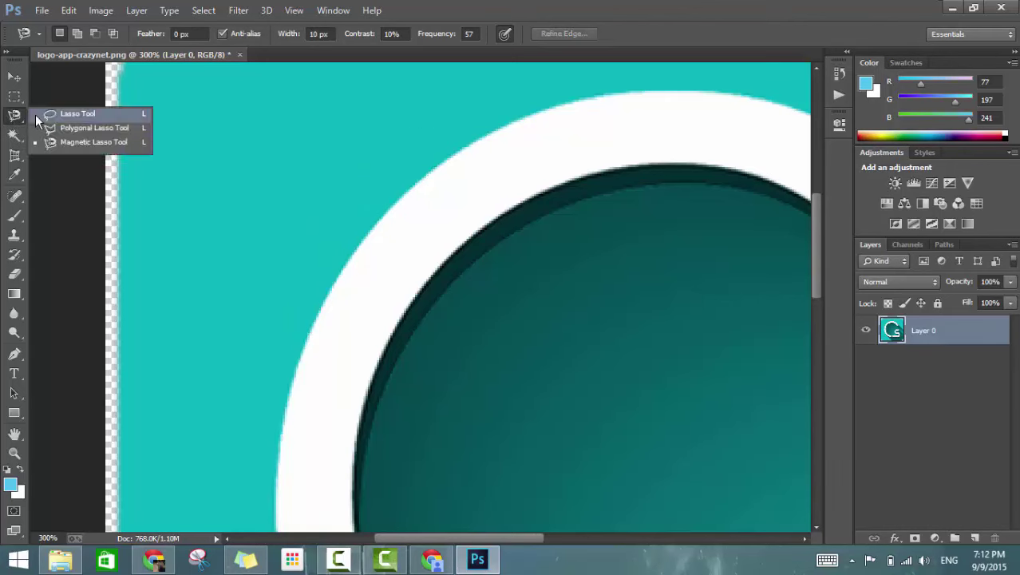
left_click(56, 124)
left_click(16, 137)
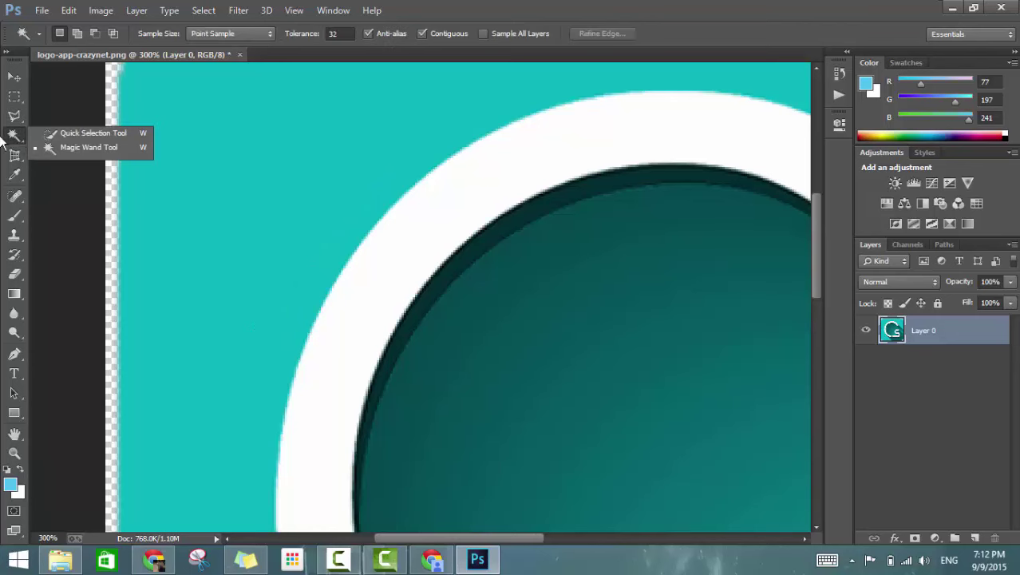
right_click(14, 141)
key("ctrl+minus")
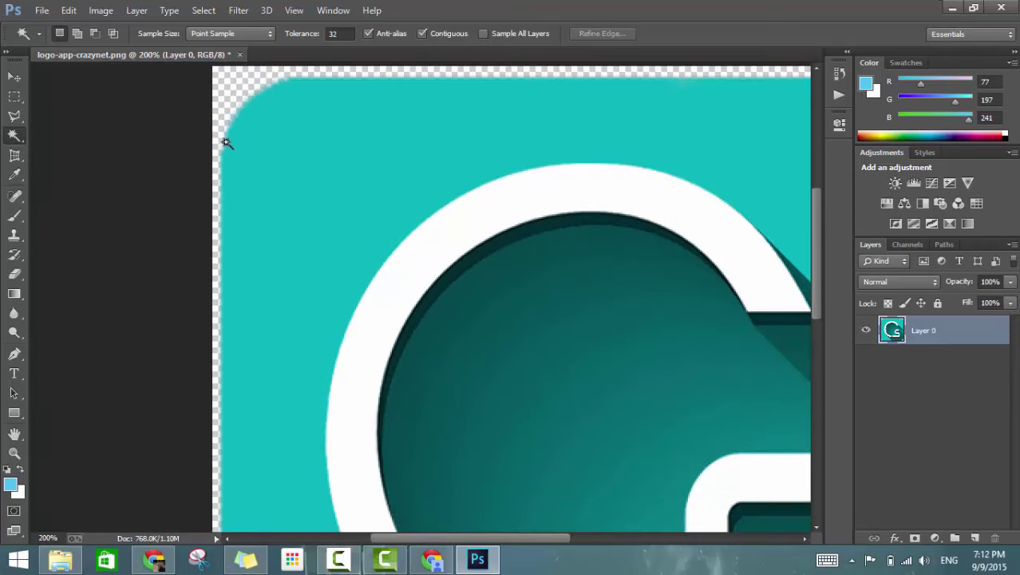
left_click_drag(508, 182, 385, 147)
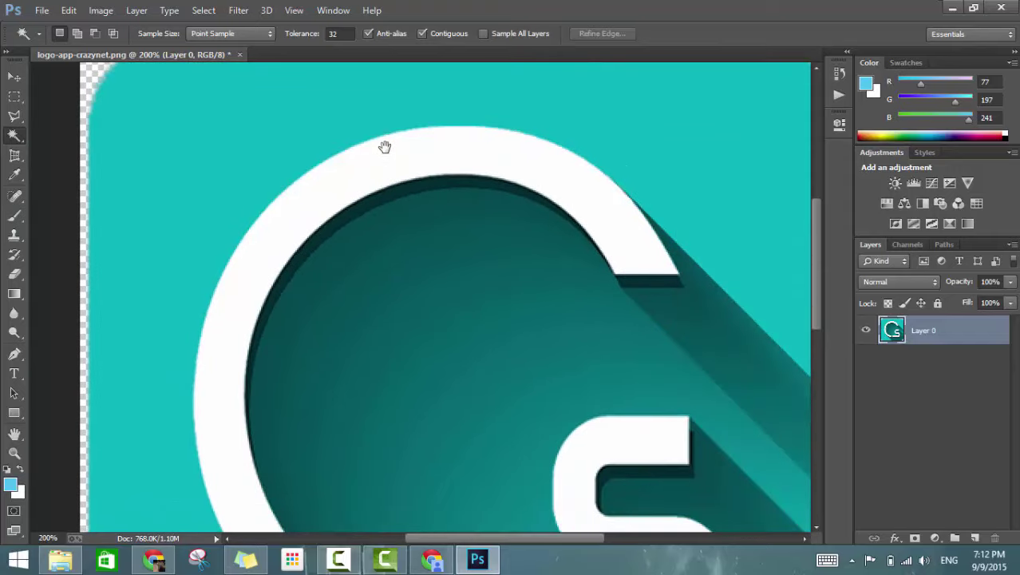
key("ctrl+minus")
key("ctrl+minus")
key("ctrl+plus")
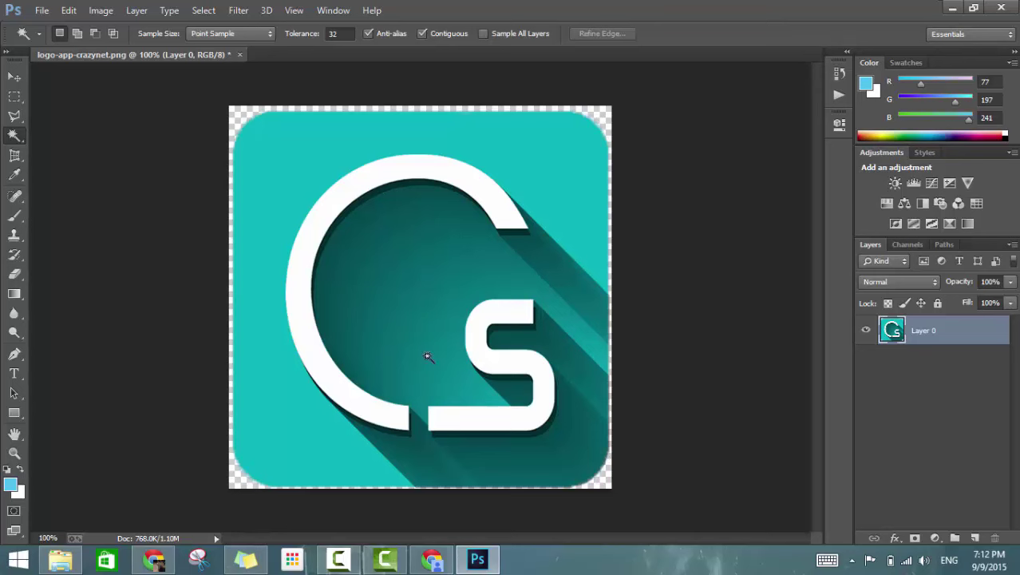
Test a Magic Wand selection on the teal background, deselect, and settle on the Magic Wand Tool
right_click(14, 136)
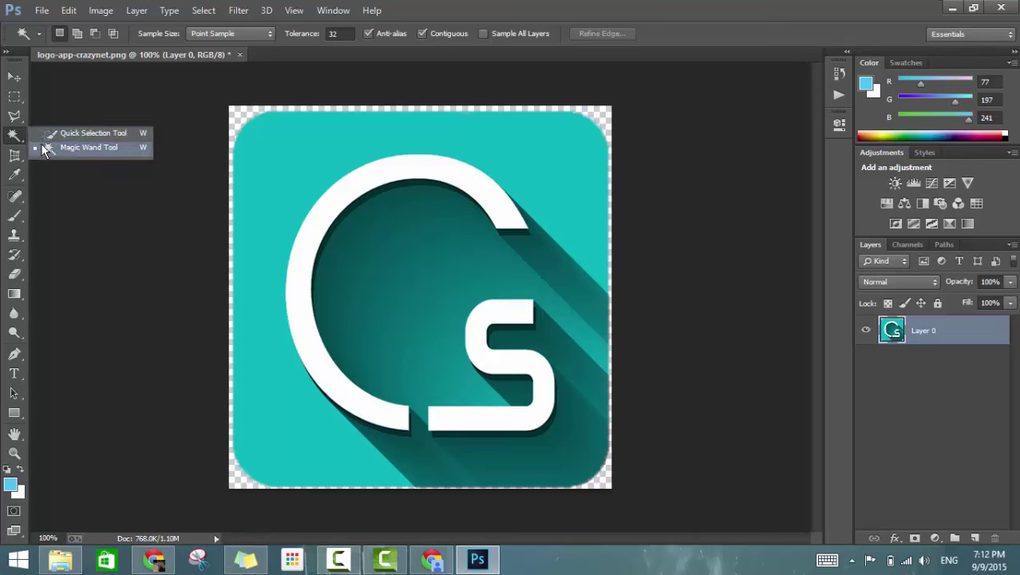
left_click(48, 147)
left_click(272, 148)
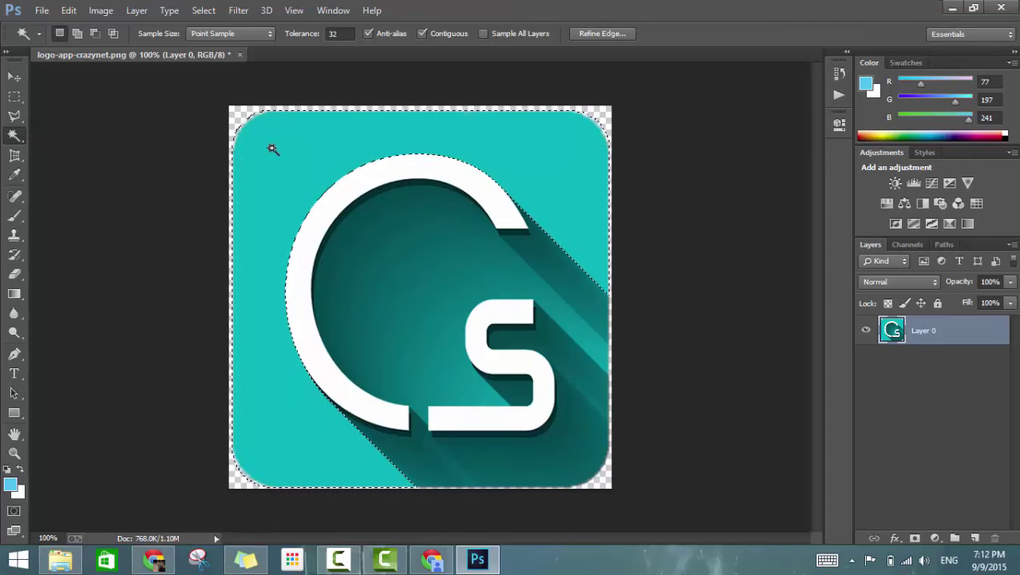
key("ctrl+d")
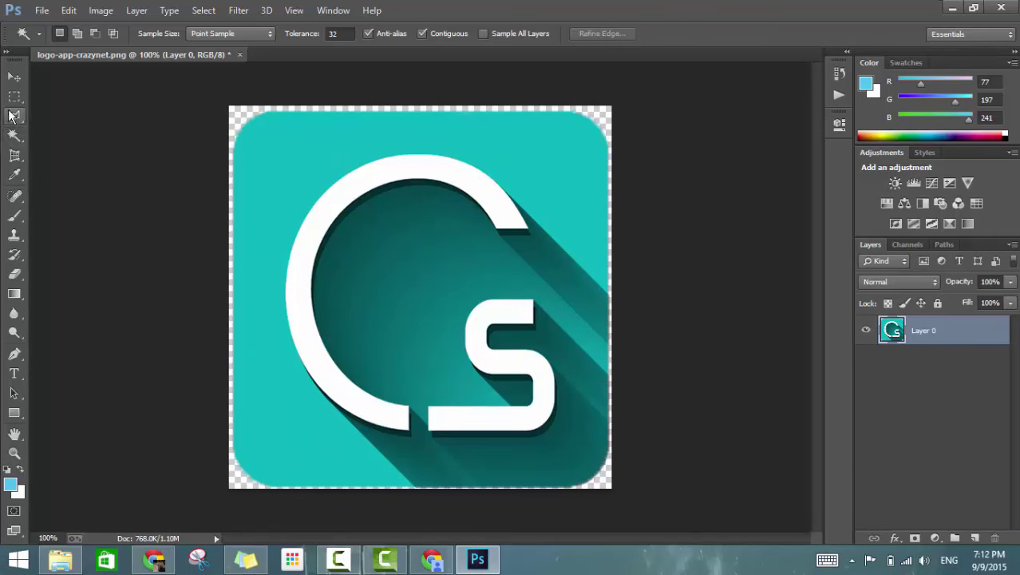
left_click(14, 116)
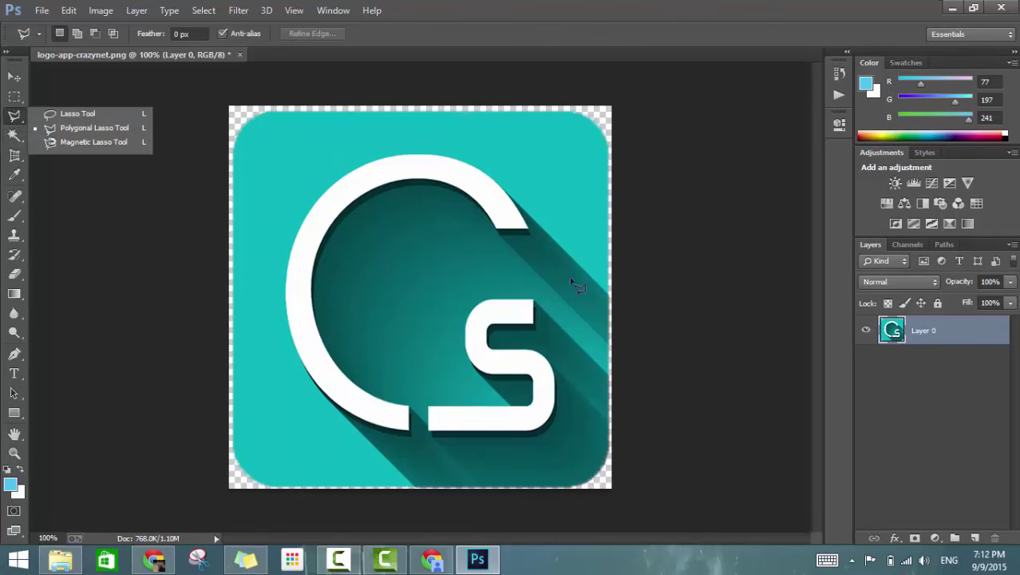
left_click(14, 135)
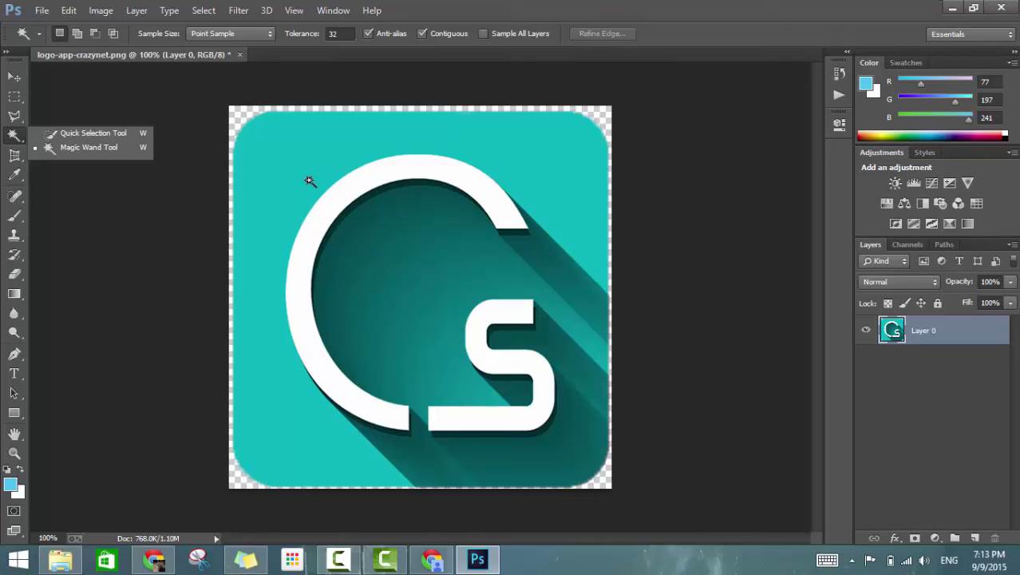
Delete the teal background with the Magic Wand, then undo to restore it
left_click(317, 170)
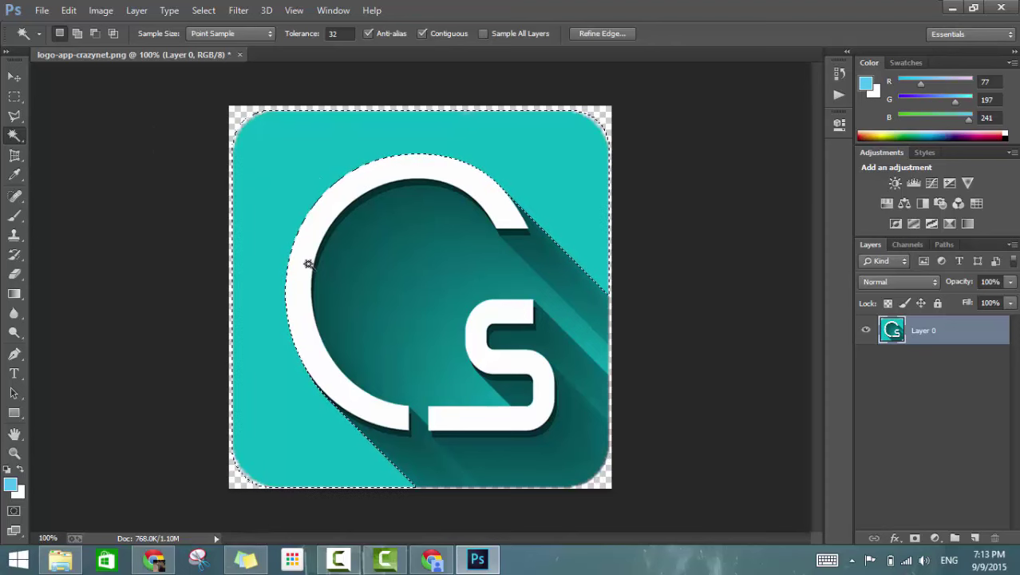
key("Delete")
key("ctrl+d")
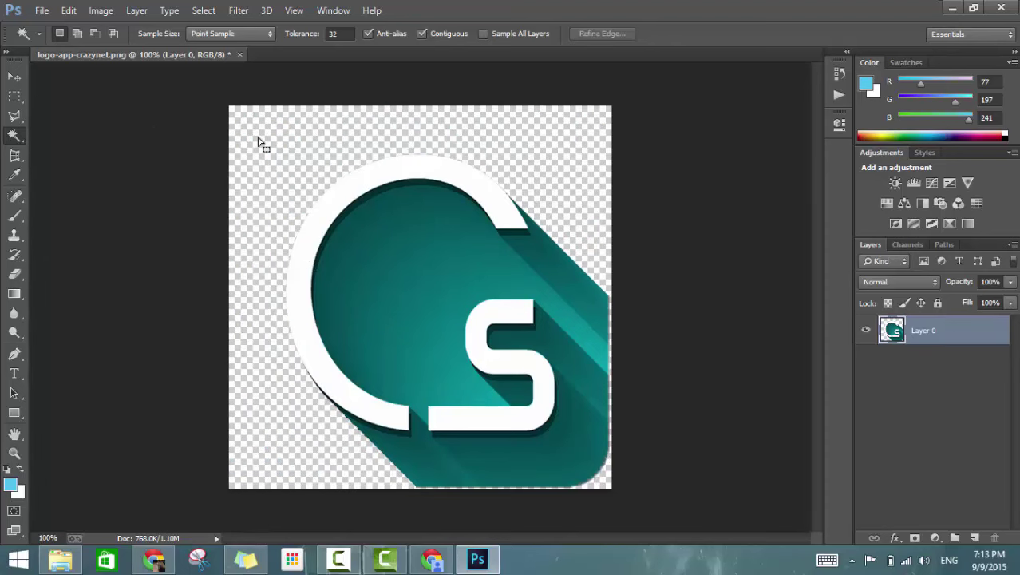
left_click(429, 277)
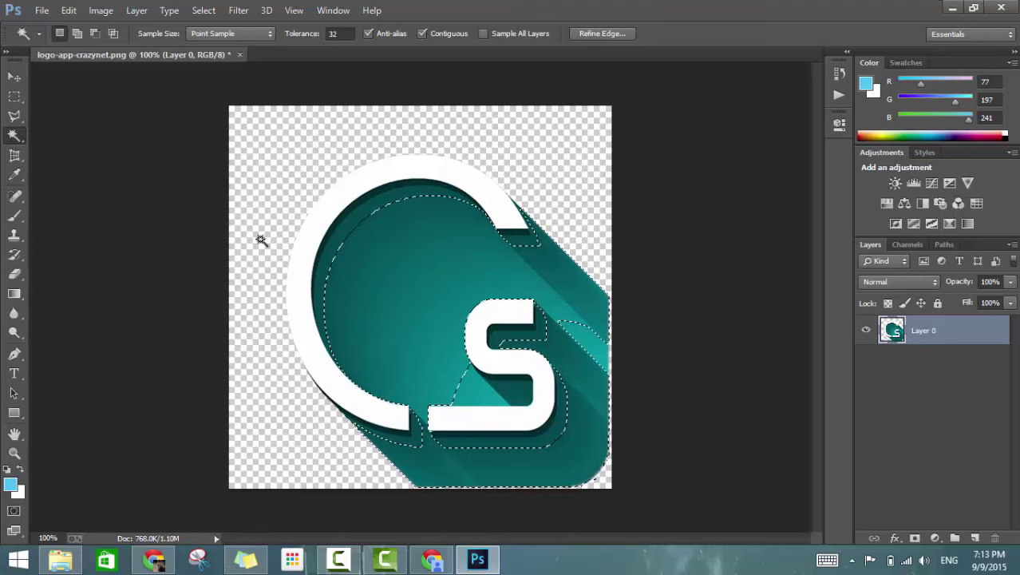
key("ctrl+alt+z")
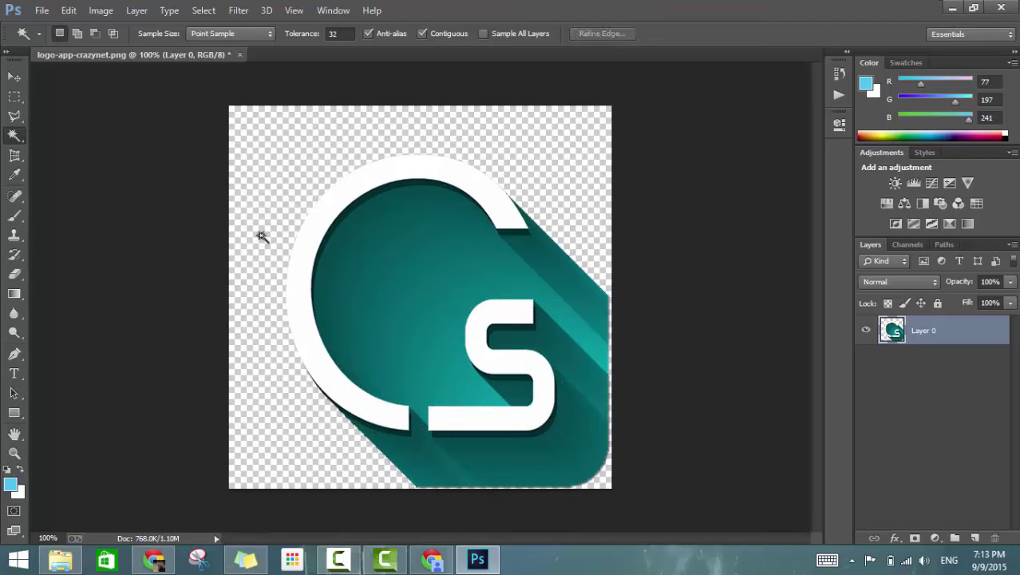
key("ctrl+alt+z")
key("ctrl+alt+z")
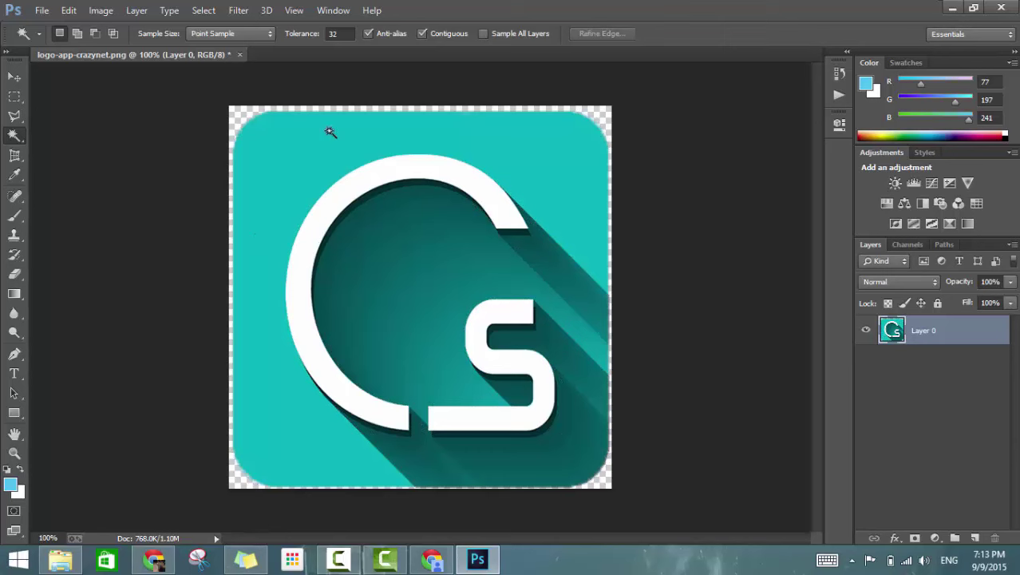
right_click(12, 138)
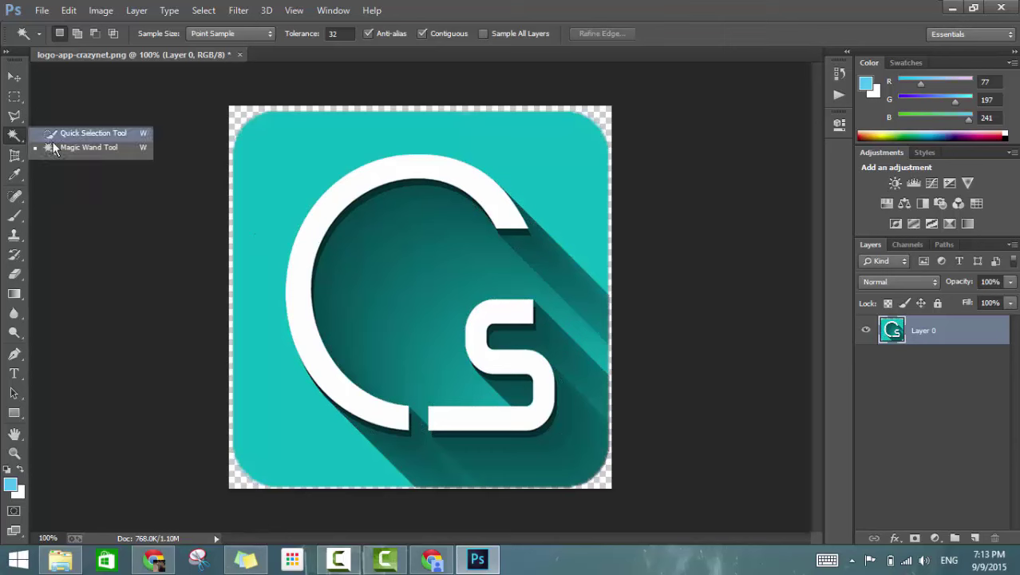
left_click(80, 133)
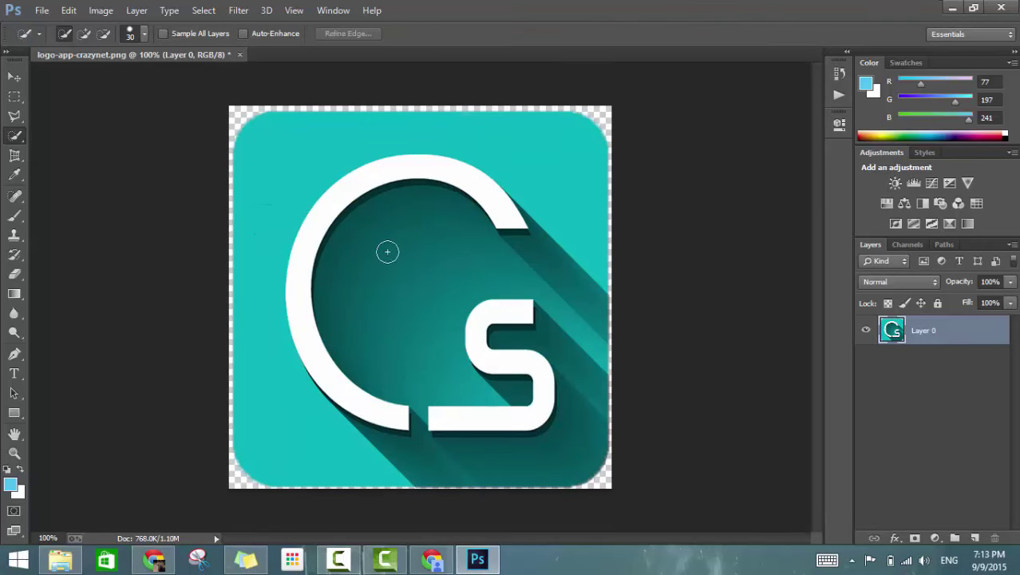
left_click_drag(437, 209, 412, 306)
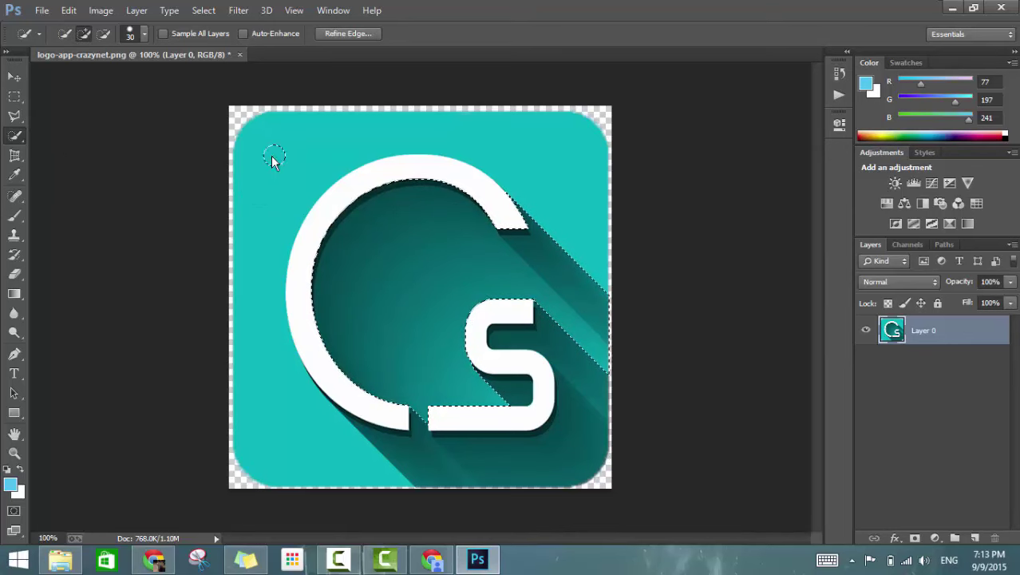
mouse_move(272, 157)
left_mouse_down()
mouse_move(527, 128)
mouse_move(626, 255)
left_mouse_up()
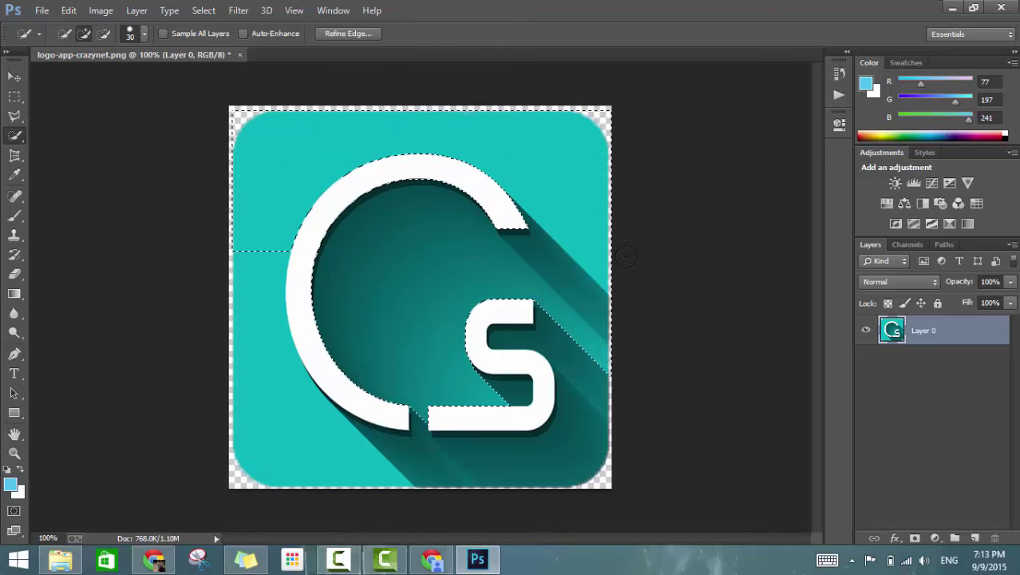
key("Delete")
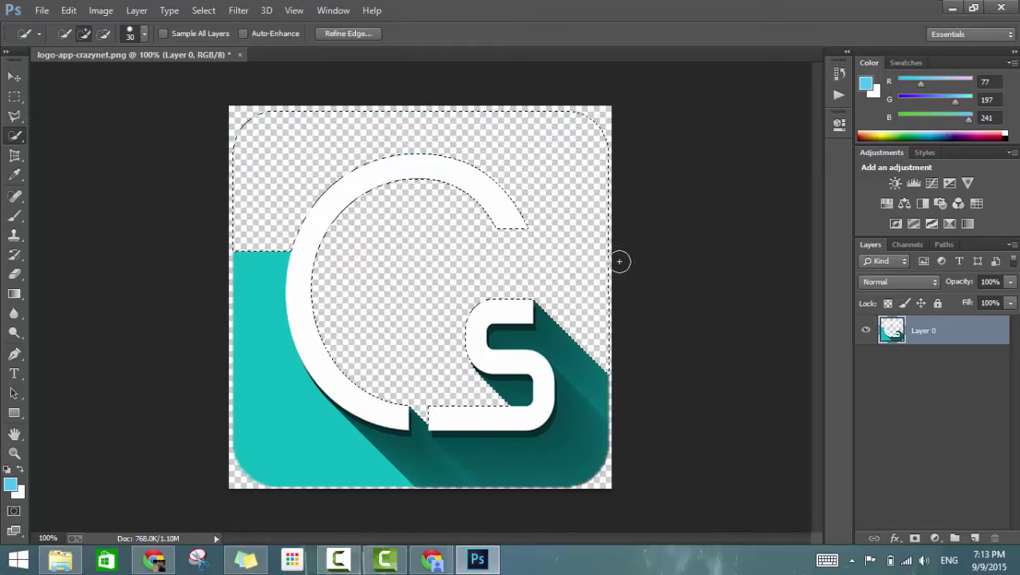
key("ctrl+d")
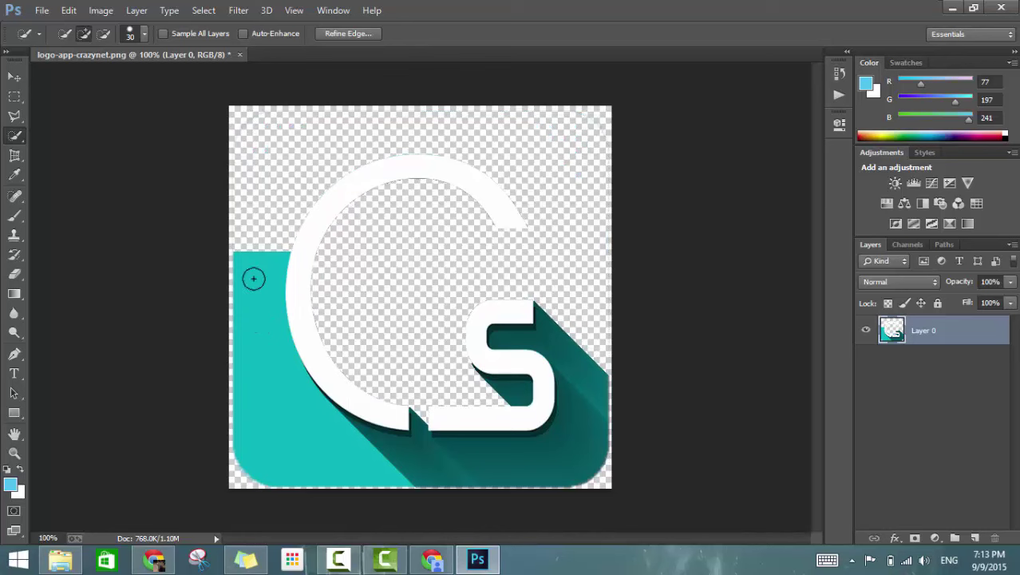
left_click_drag(253, 277, 588, 401)
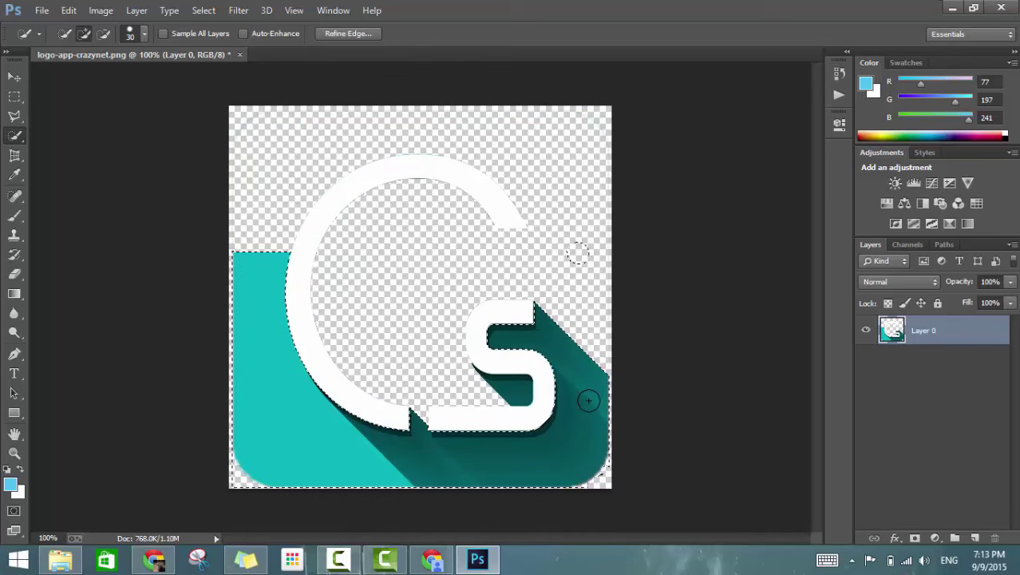
key("Delete")
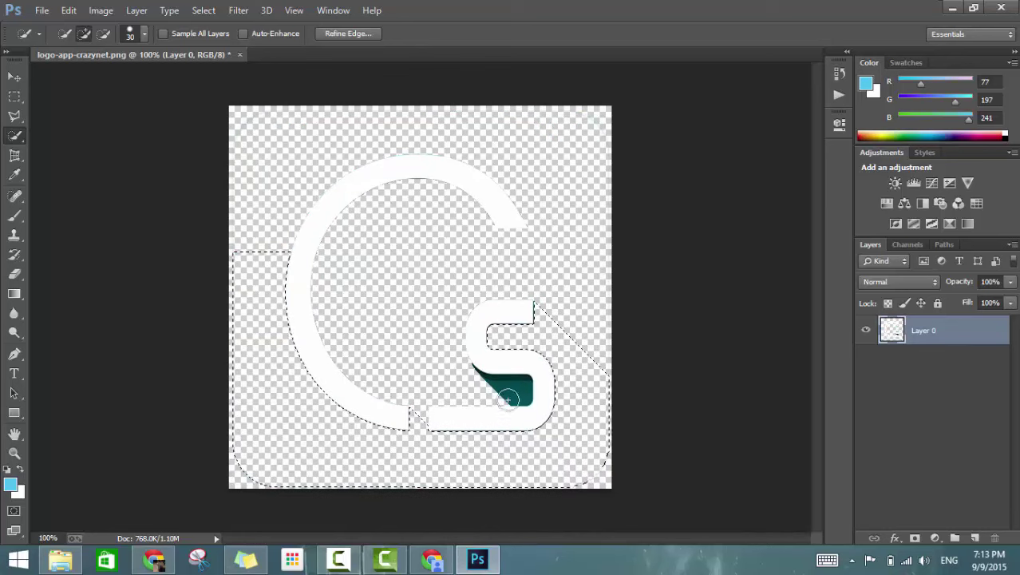
key("ctrl+d")
left_click(497, 399)
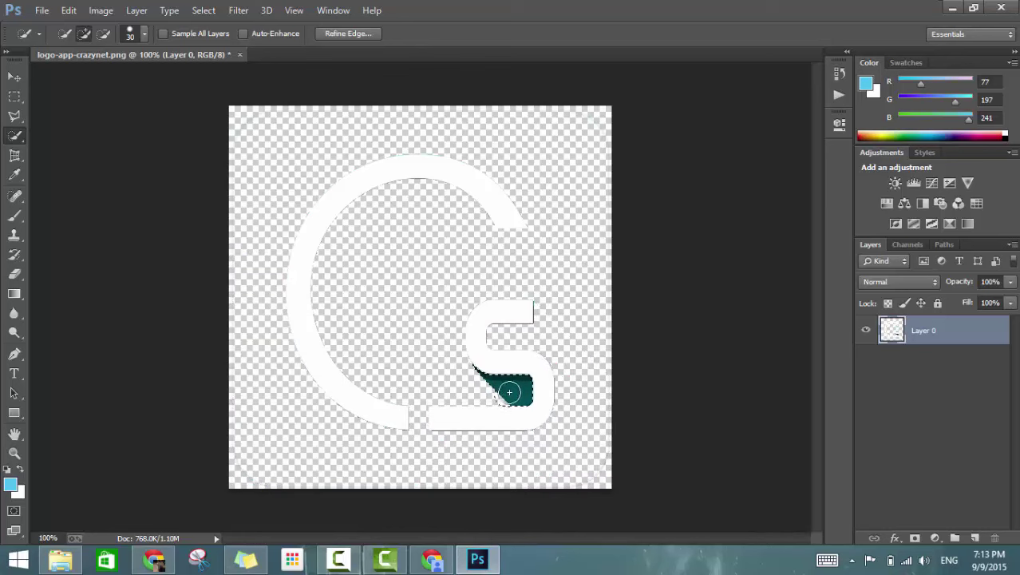
key("Delete")
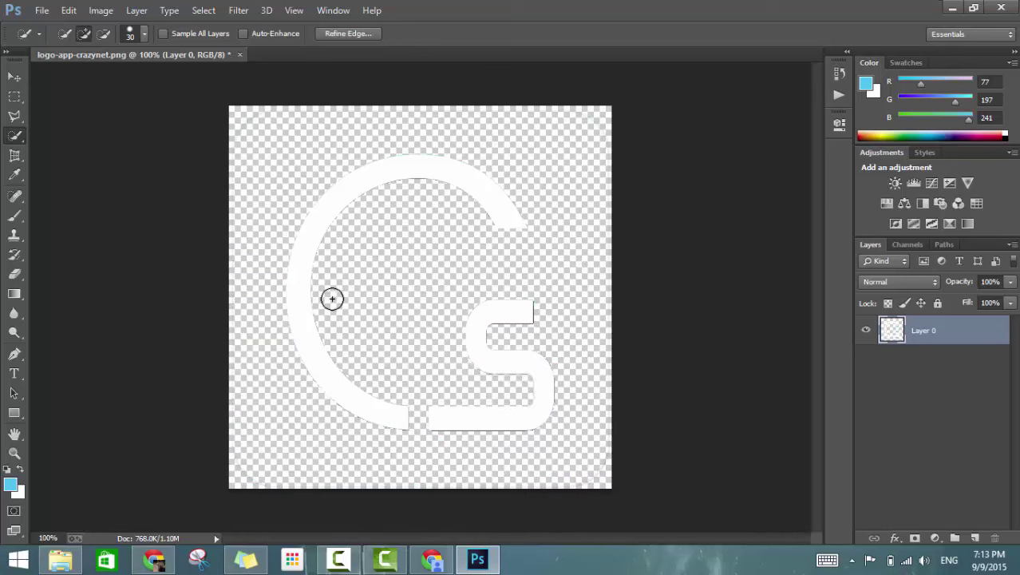
right_click(14, 135)
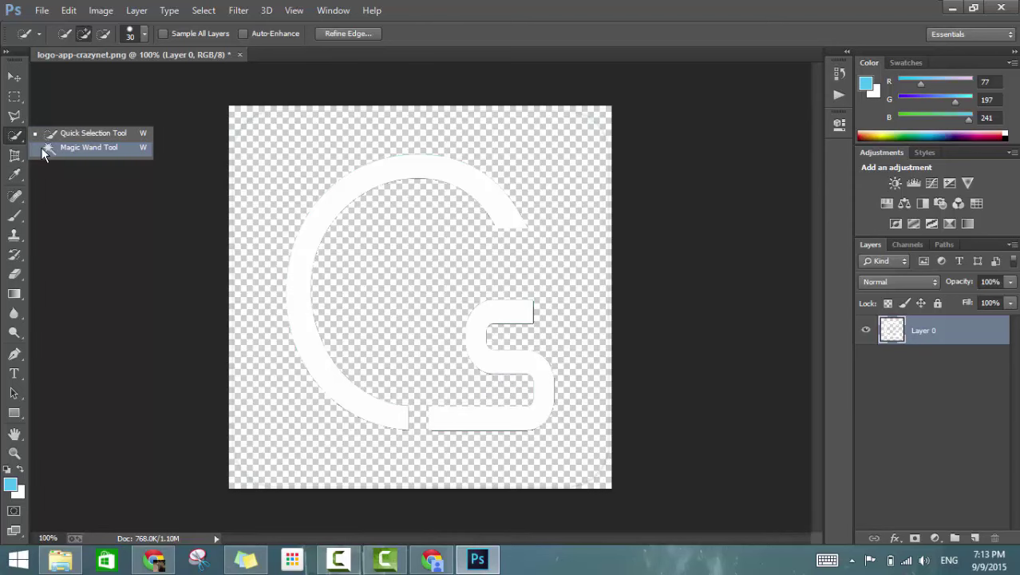
left_click(44, 151)
key("ctrl+z")
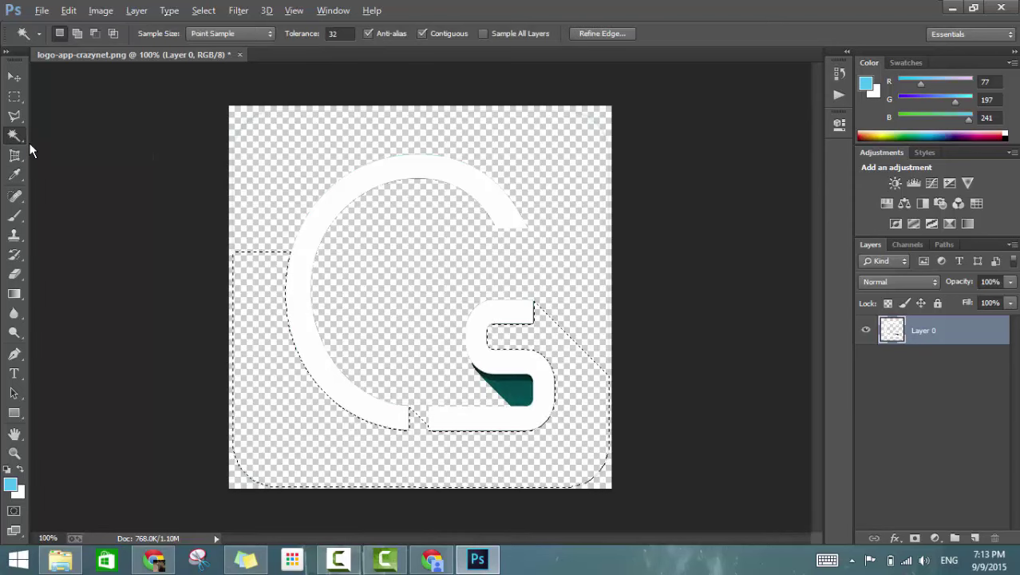
key("ctrl+alt+z")
key("ctrl+alt+z")
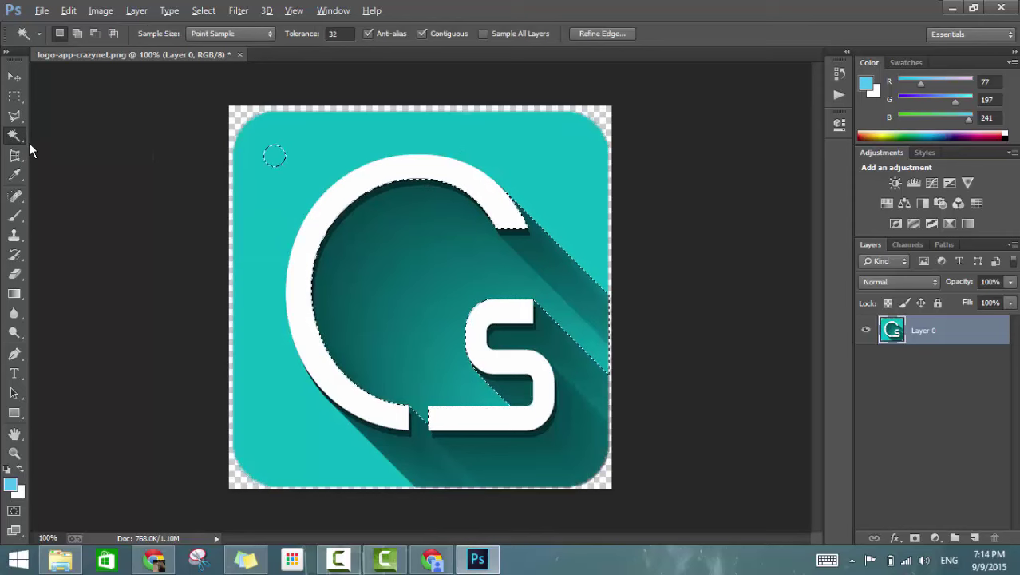
key("ctrl+alt+z")
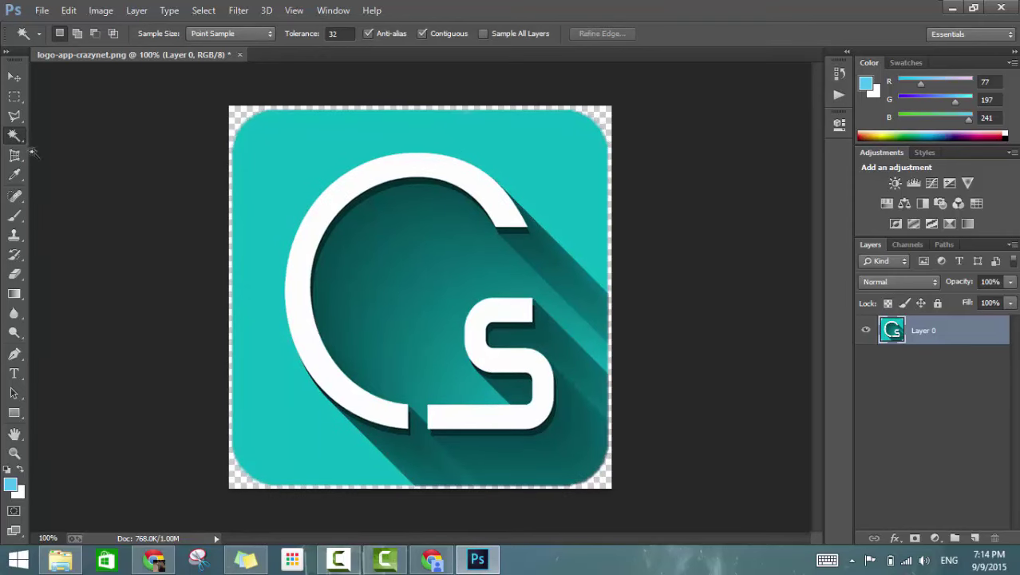
Trial-crop the logo to its inner square by pulling in all four edges, then undo the crop
left_click(24, 158)
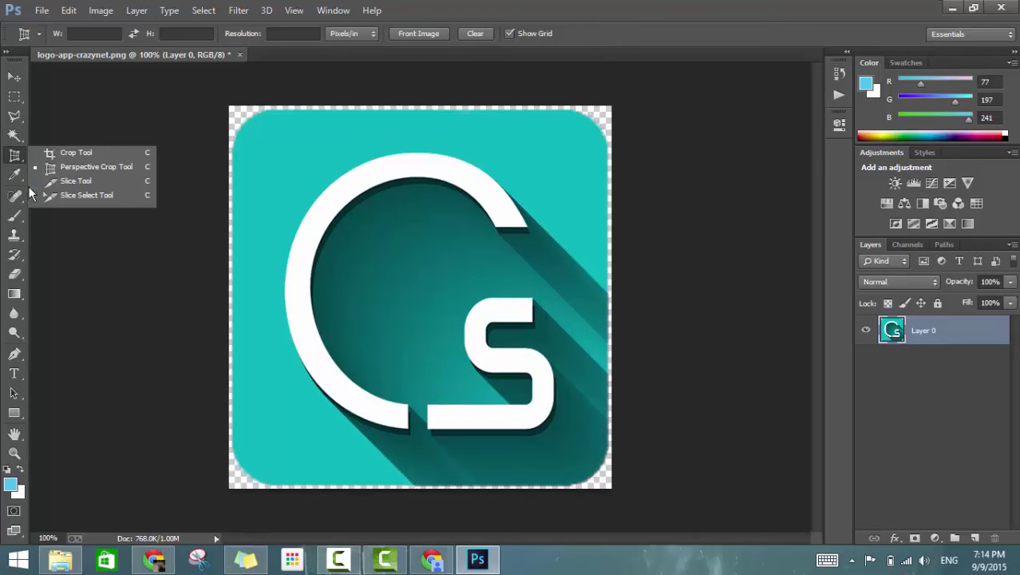
left_click(95, 156)
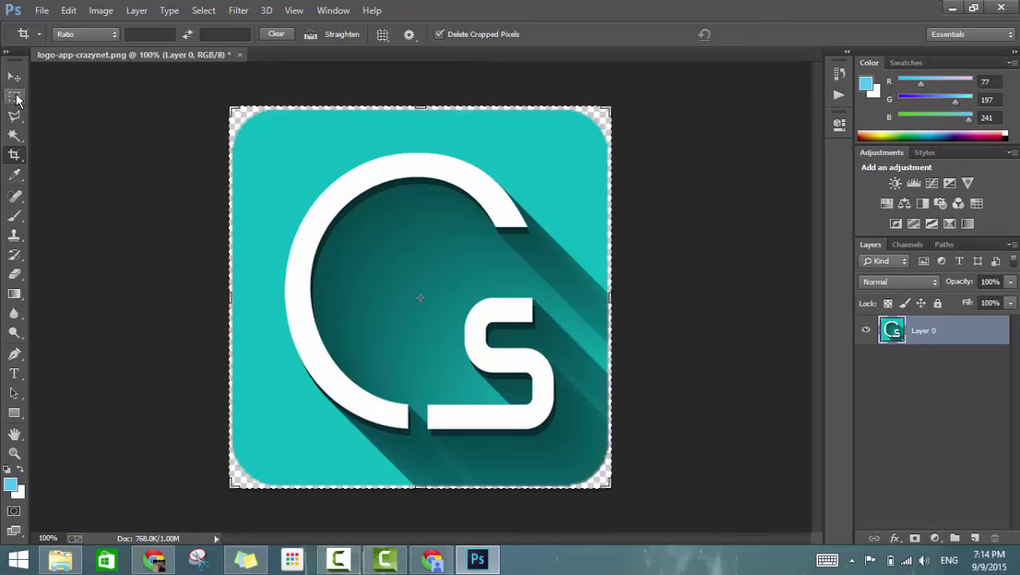
right_click(19, 160)
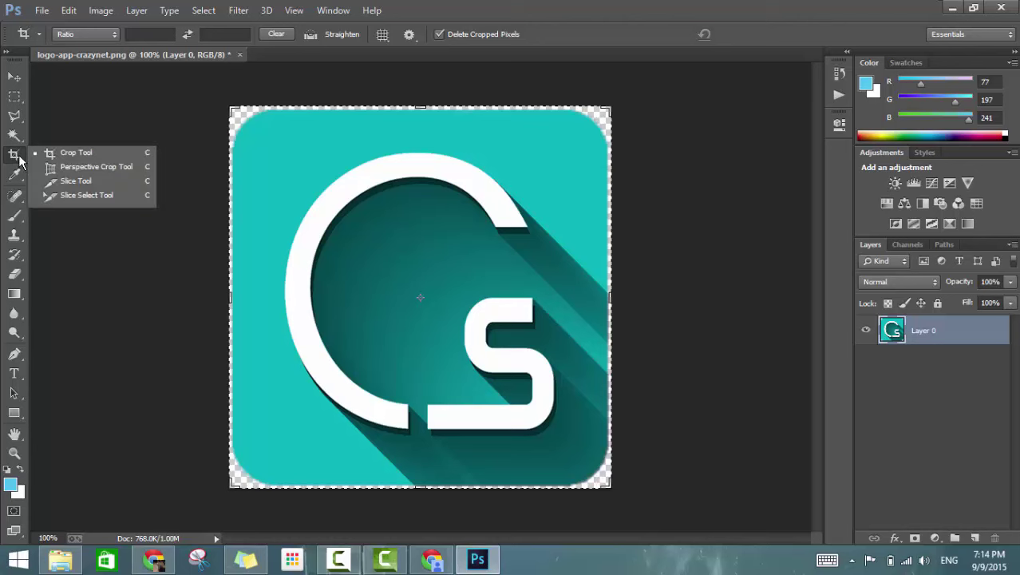
left_click(252, 136)
left_click_drag(268, 141, 262, 137)
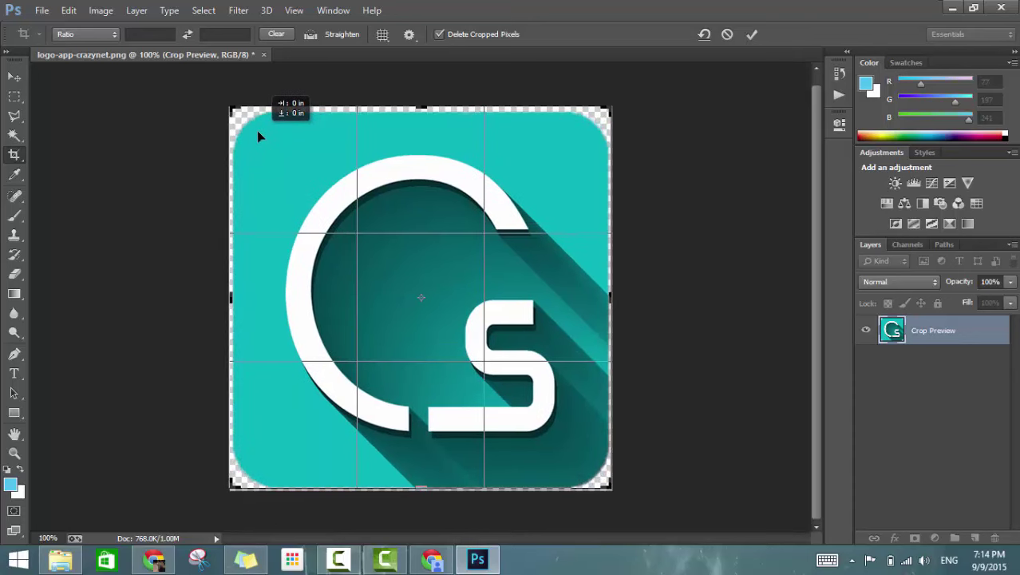
left_click_drag(232, 294, 251, 289)
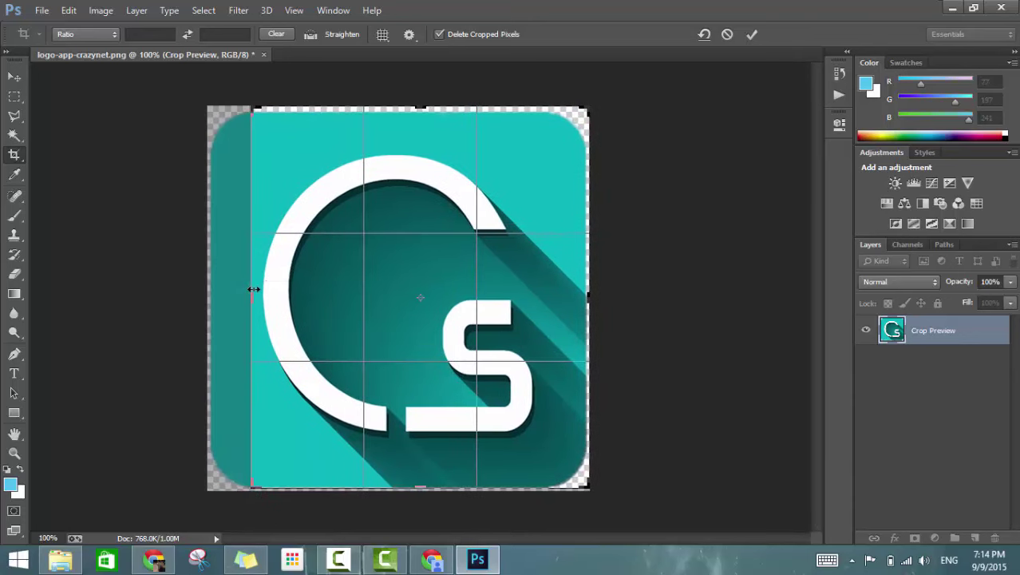
left_click_drag(421, 107, 422, 128)
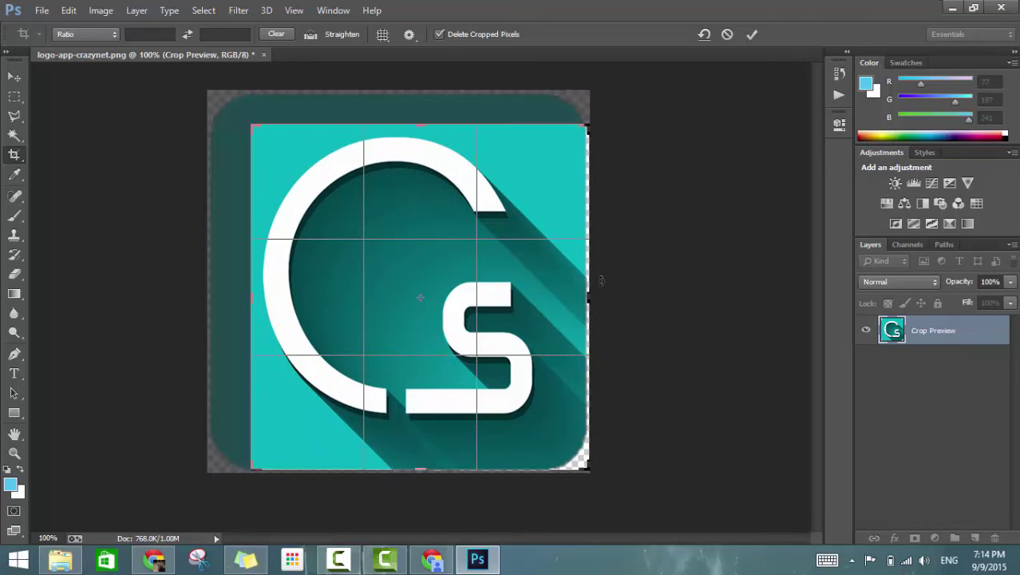
left_click_drag(589, 293, 550, 293)
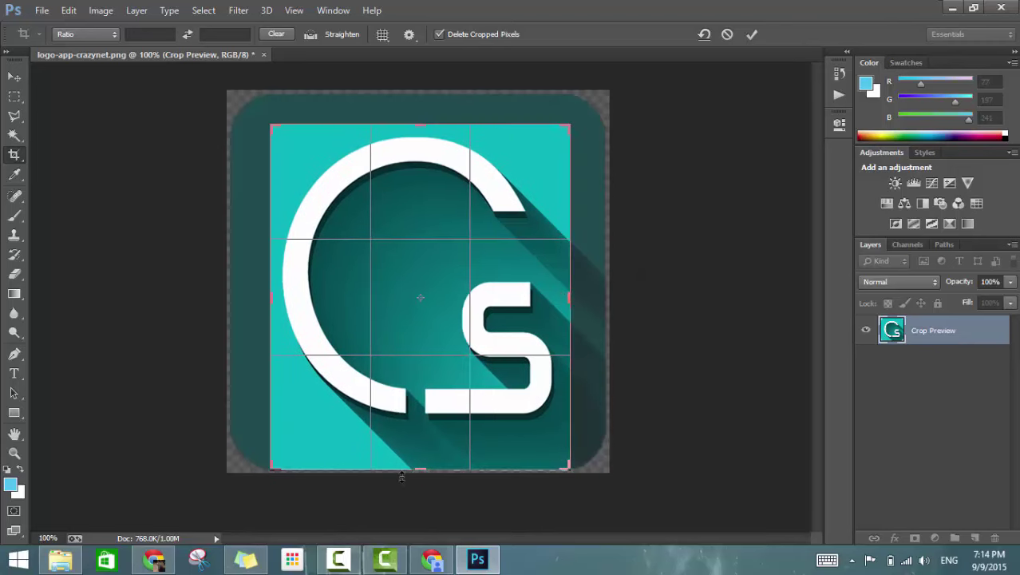
mouse_move(403, 470)
left_mouse_down()
mouse_move(446, 328)
mouse_move(450, 465)
left_mouse_up()
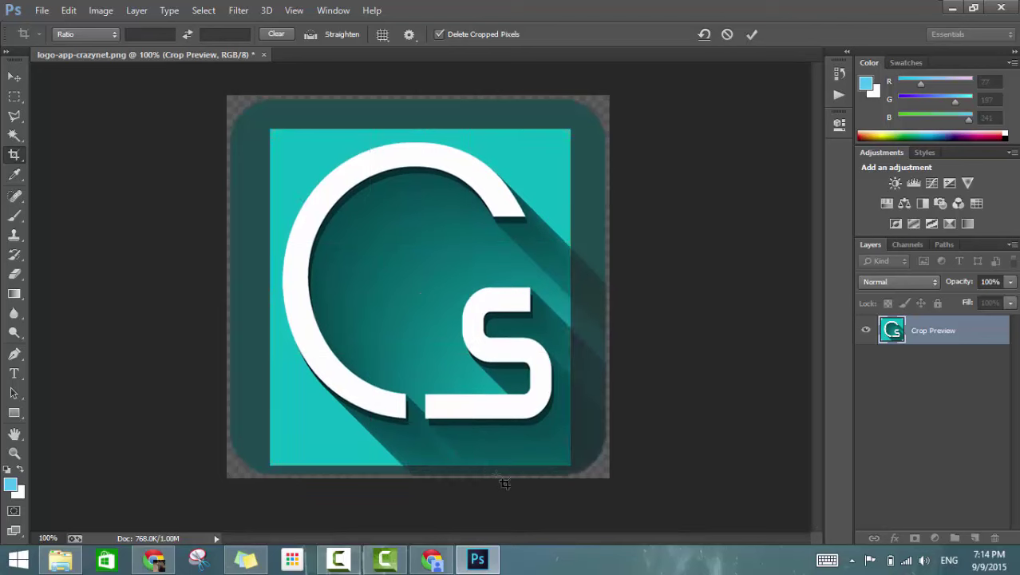
key("Return")
key("ctrl+z")
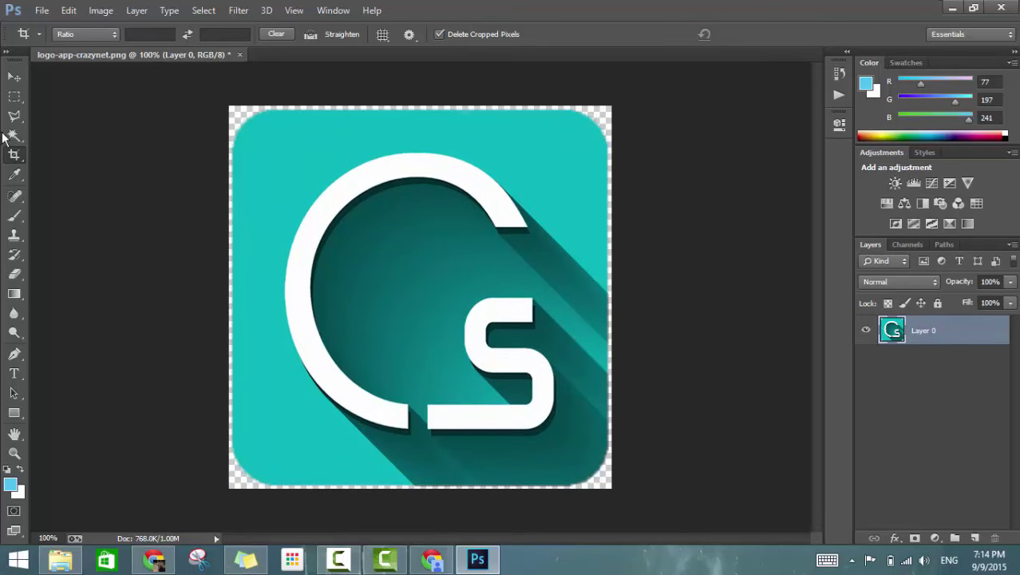
right_click(16, 157)
left_click(96, 167)
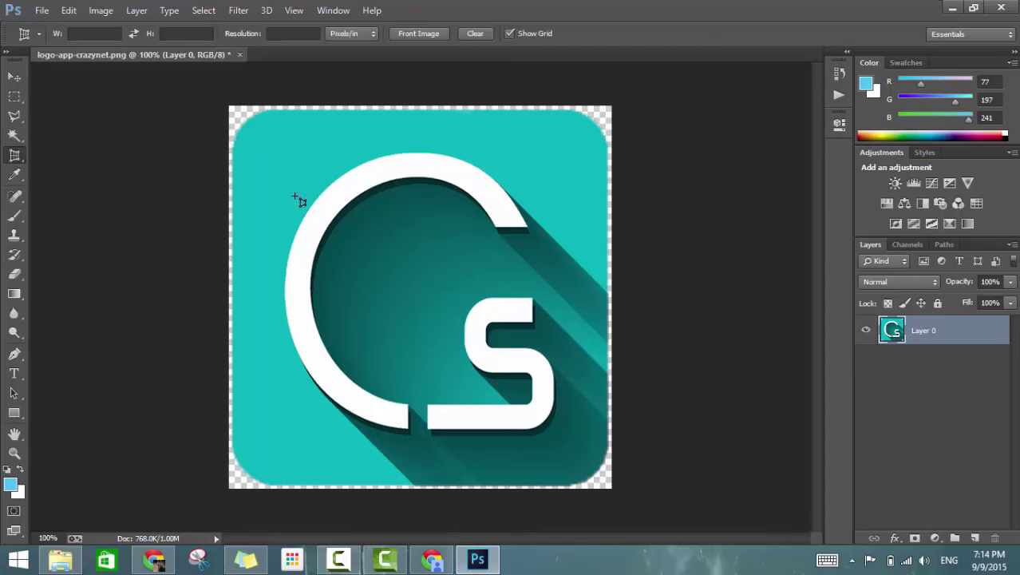
left_click_drag(278, 153, 591, 460)
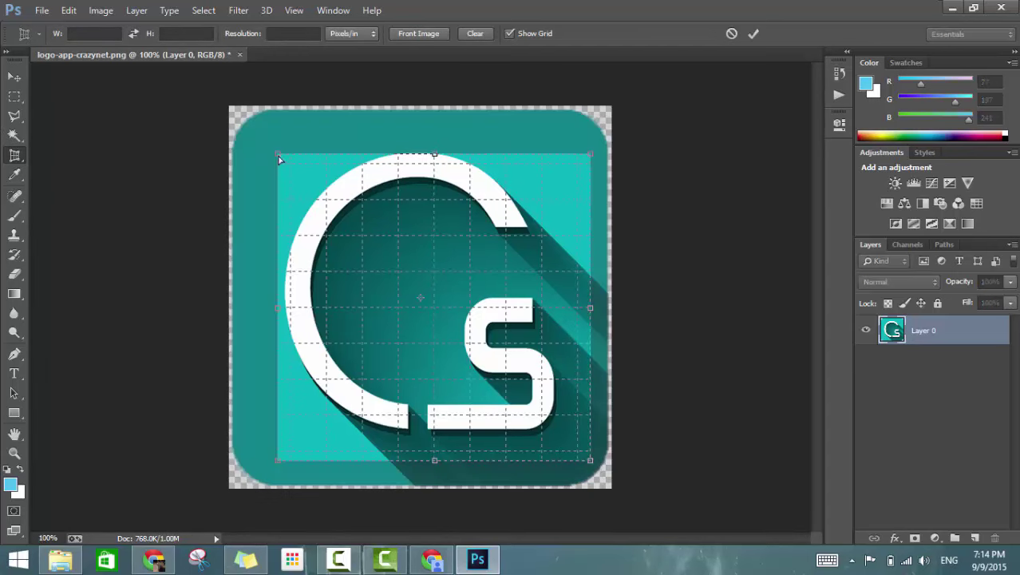
mouse_move(278, 159)
left_mouse_down()
mouse_move(309, 142)
mouse_move(307, 152)
left_mouse_up()
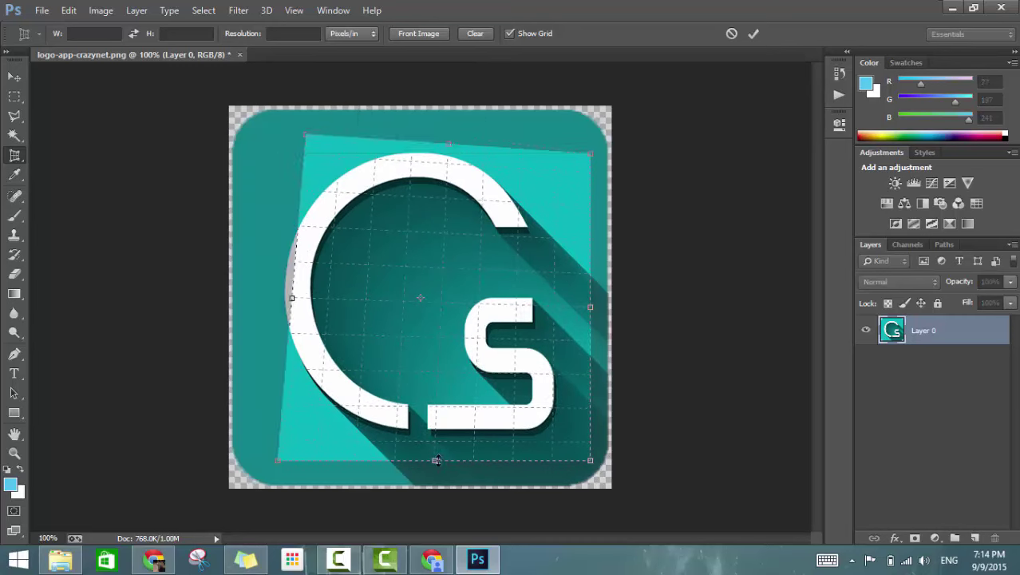
mouse_move(435, 460)
left_mouse_down()
mouse_move(437, 343)
mouse_move(437, 365)
left_mouse_up()
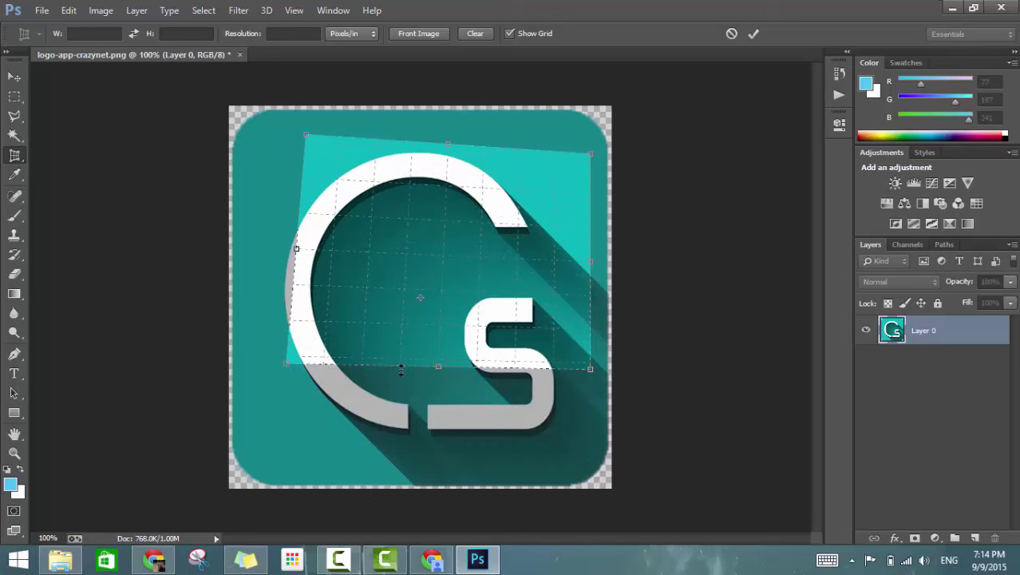
left_click_drag(286, 365, 385, 293)
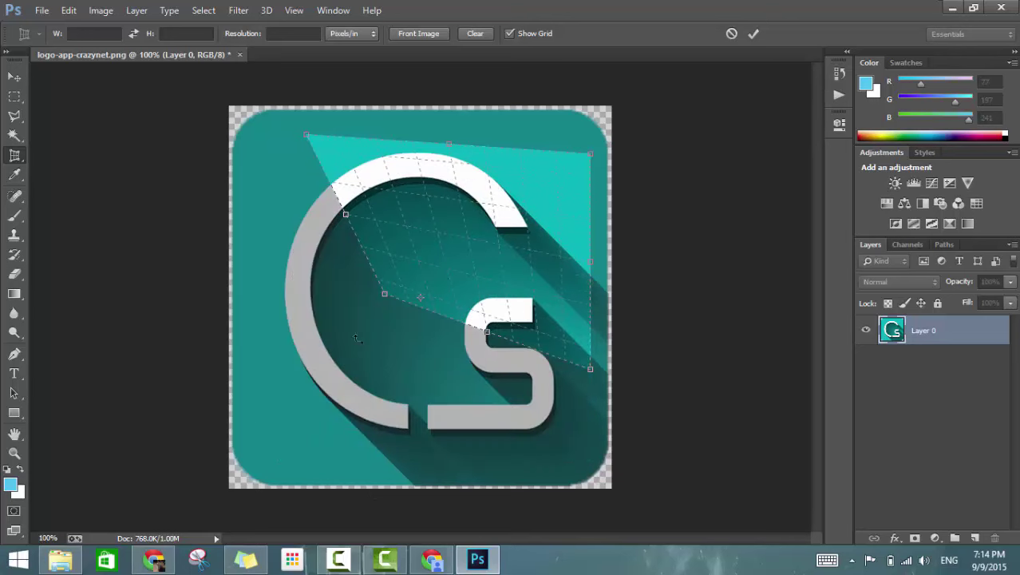
key("Return")
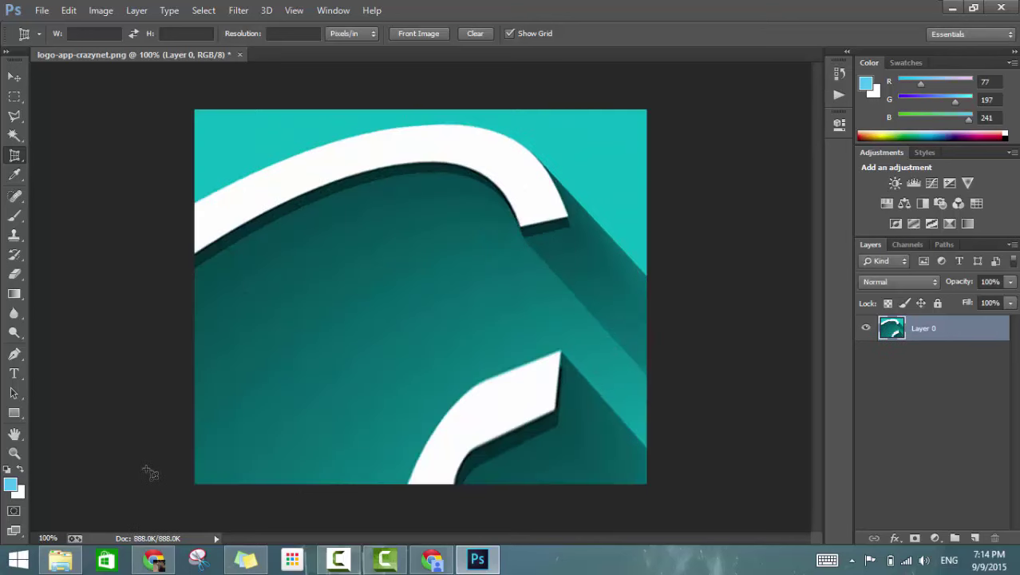
key("ctrl+z")
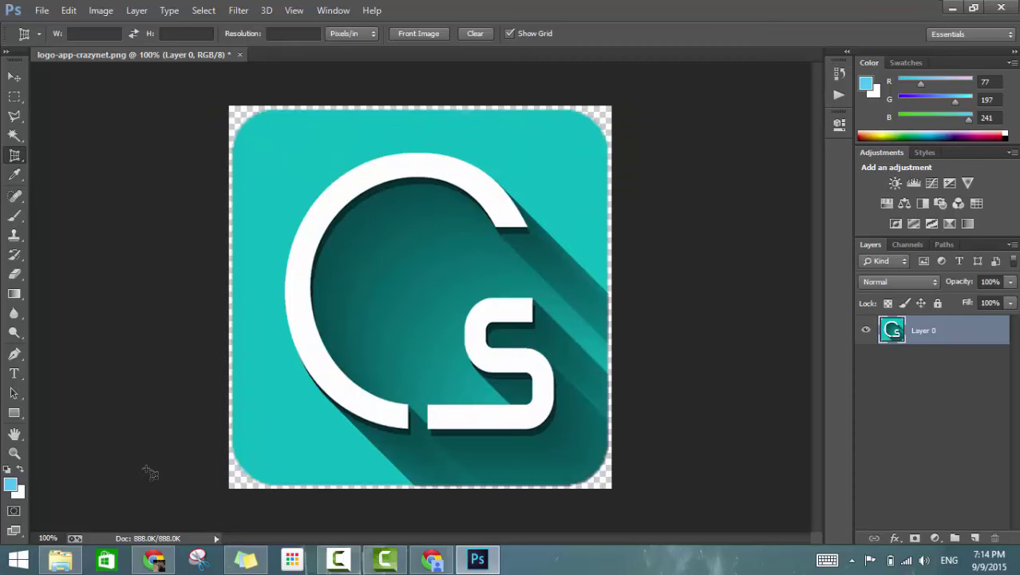
right_click(15, 155)
Return to the standard Crop Tool, then switch to the plain Eyedropper Tool
left_click(51, 158)
key("shift+c")
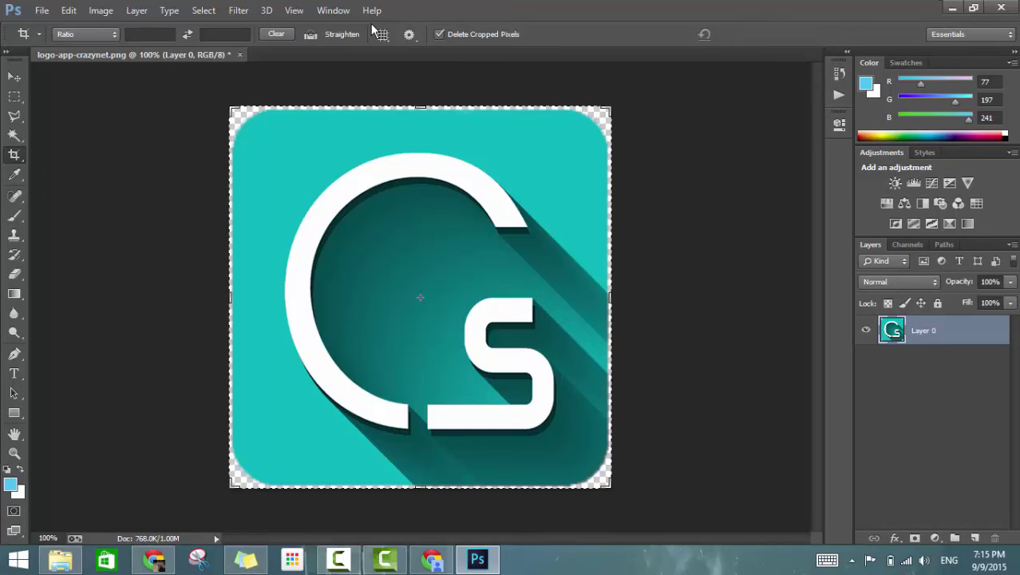
left_click(14, 174)
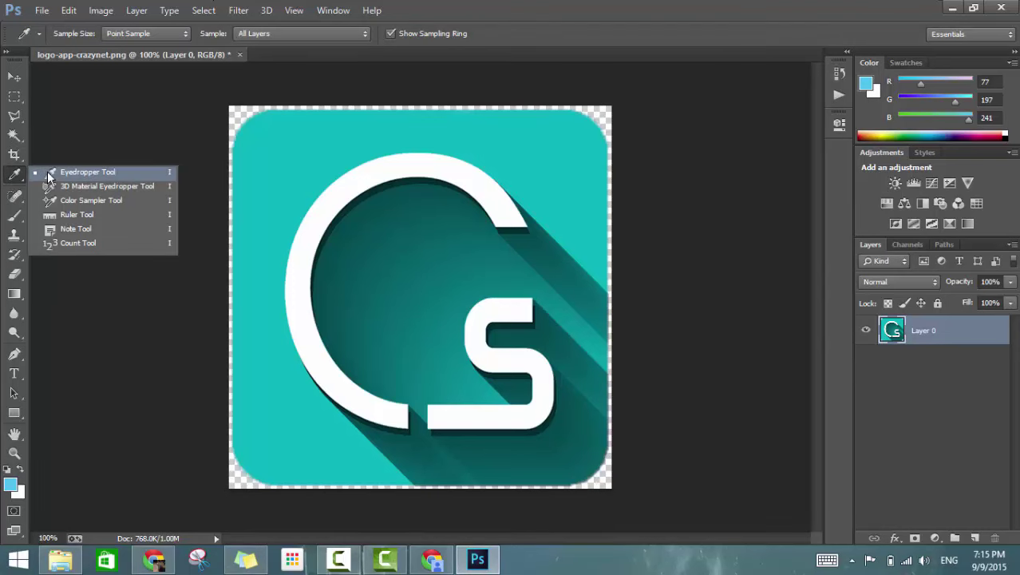
left_click(76, 171)
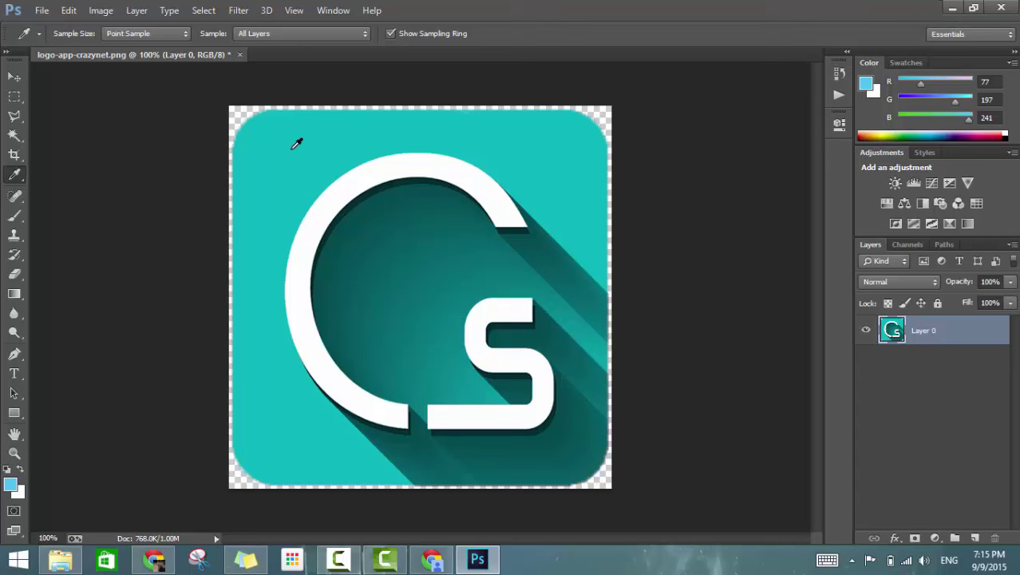
Sample teal, white and dark shadow, ending on light teal RGB 10, 181, 189 as foreground
left_click(297, 144)
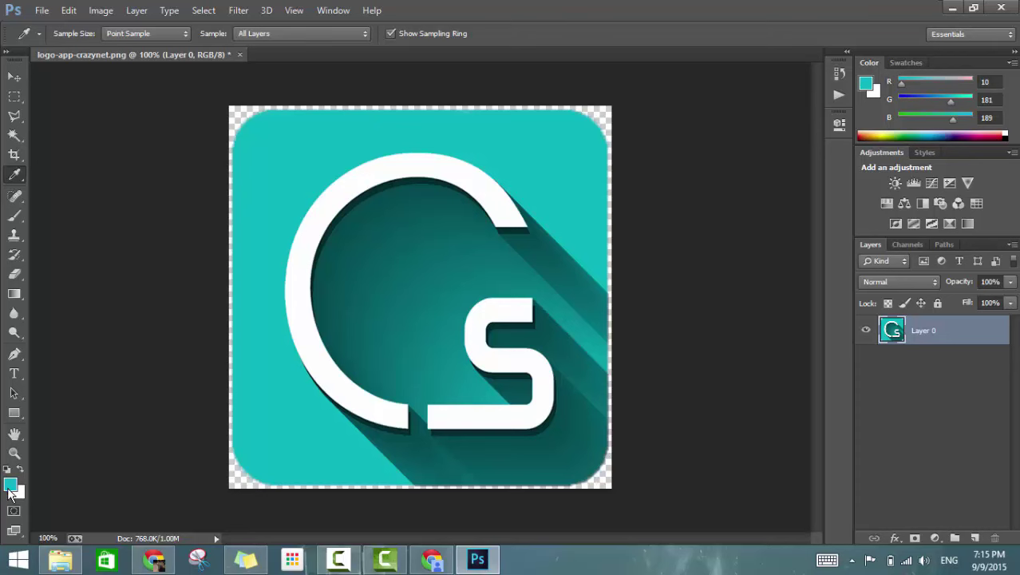
left_click(359, 389)
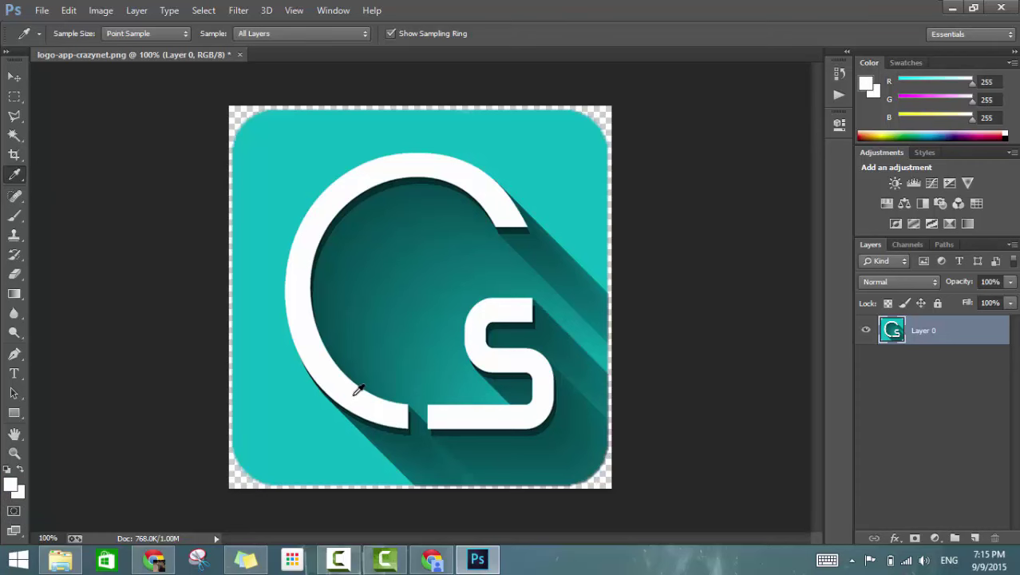
left_click(588, 424)
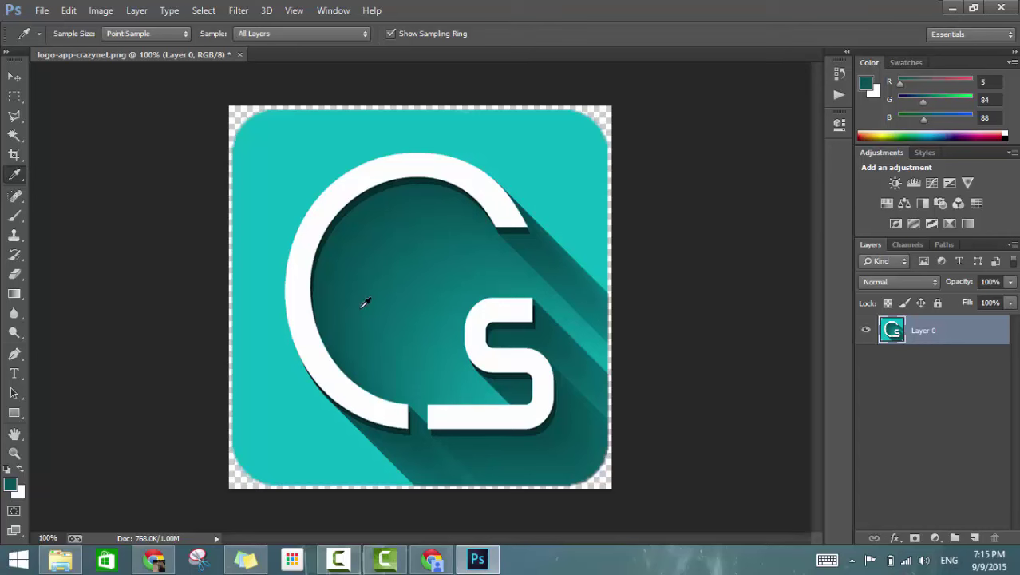
left_click(317, 164)
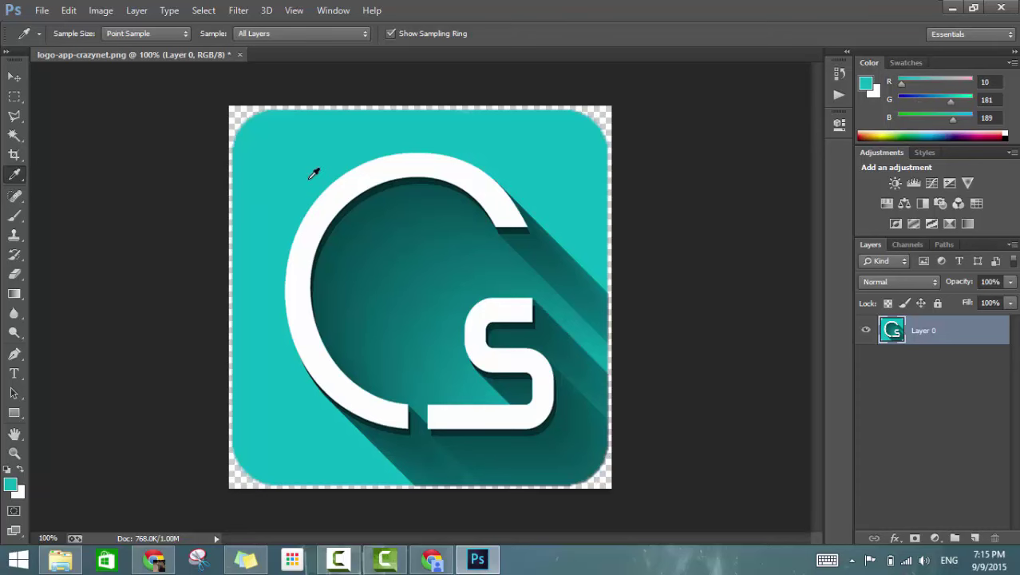
Step through the Spot Healing Brush and Brush tools, ending on the Clone Stamp Tool
left_click(16, 196)
left_click(51, 194)
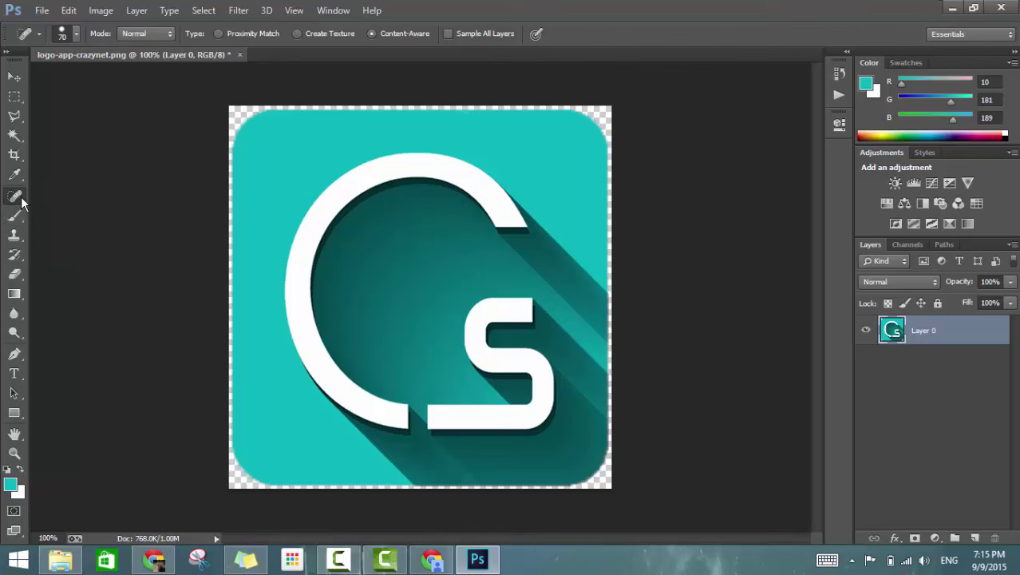
left_click(15, 197)
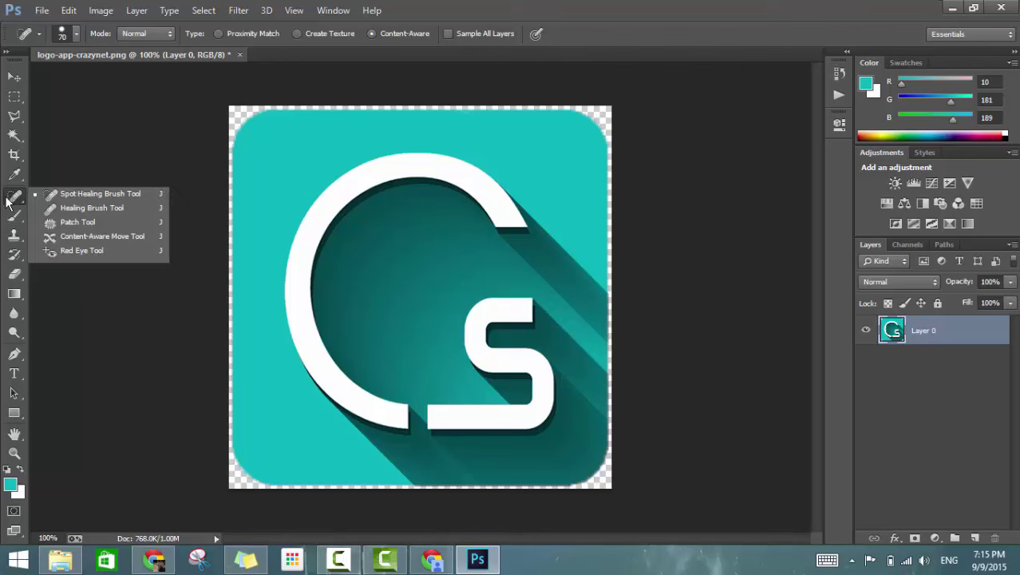
left_click(16, 217)
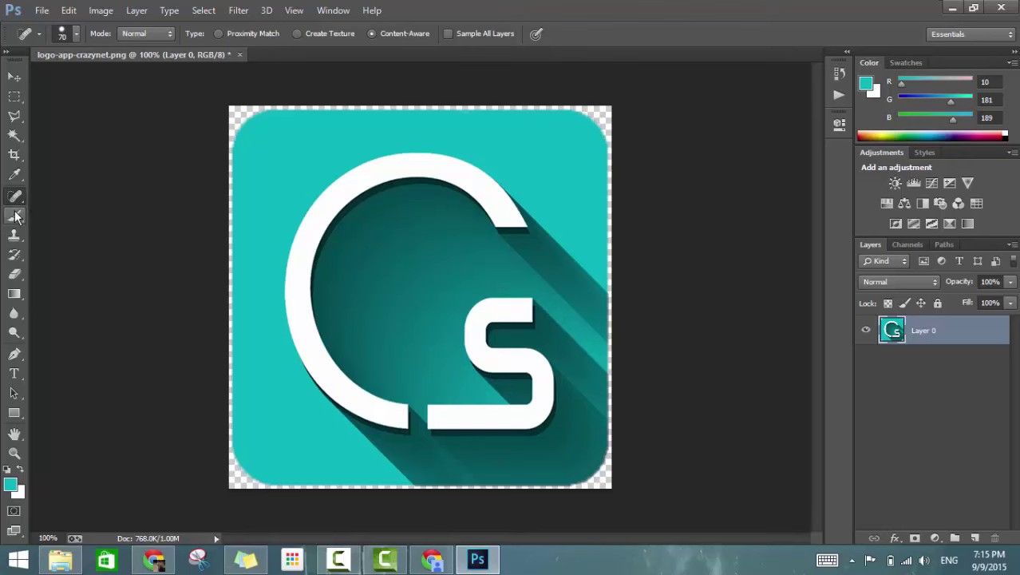
left_click(22, 219)
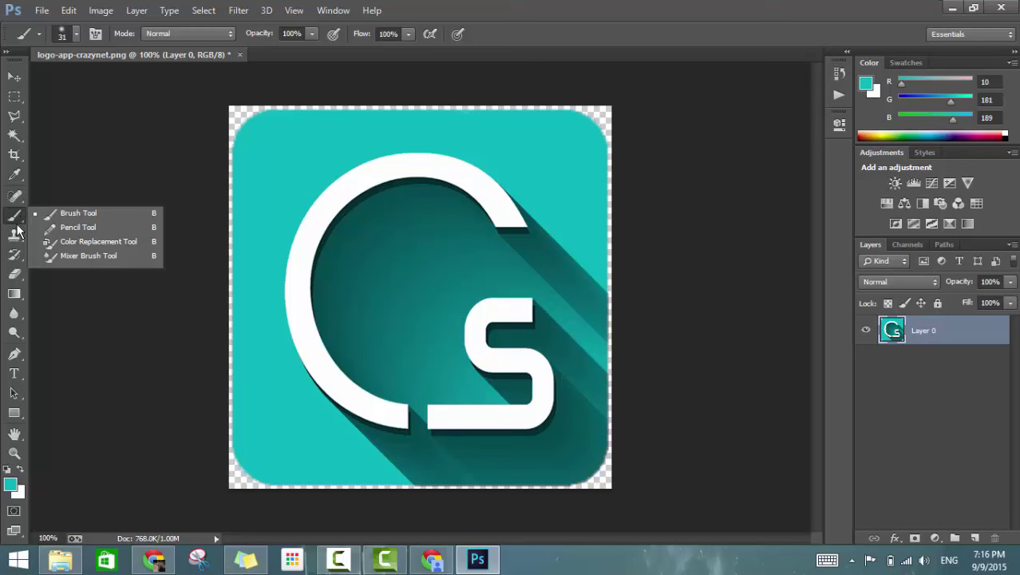
left_click(16, 234)
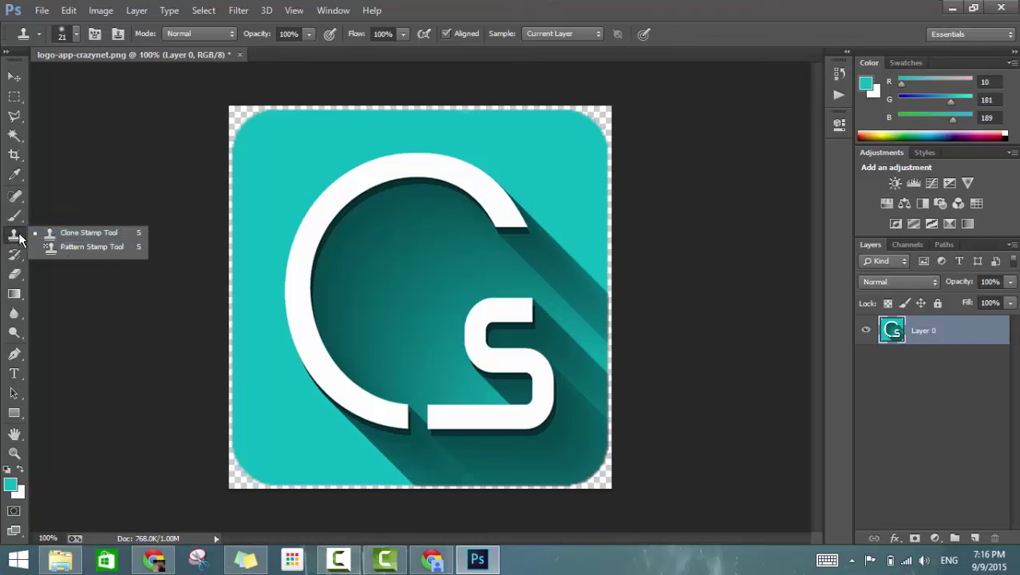
Keep the Clone Stamp Tool and enlarge its brush to 97 px
left_click(58, 237)
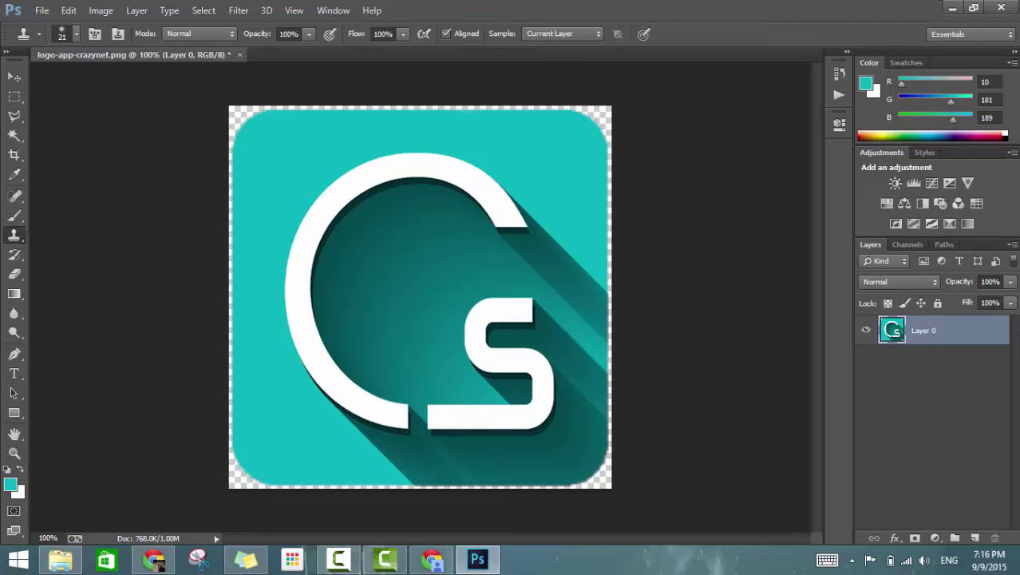
right_click(19, 230)
left_click(61, 235)
right_click(389, 136)
left_click_drag(501, 173, 510, 171)
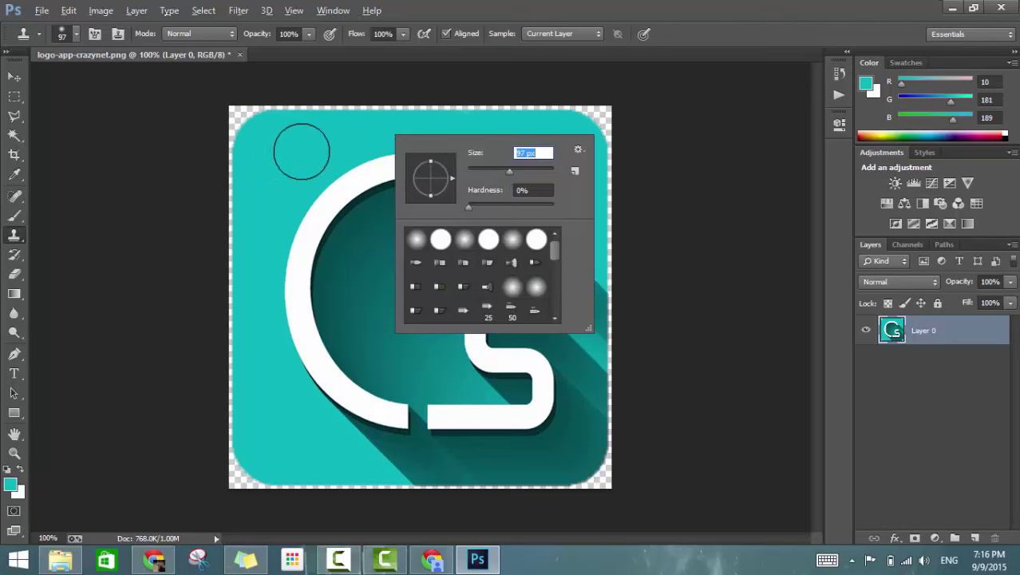
left_click(302, 152, "alt")
Clone teal patches over the C arc's upper-left from a teal source, then undo them
mouse_move(334, 182)
left_mouse_down()
mouse_move(323, 217)
mouse_move(283, 242)
left_mouse_up()
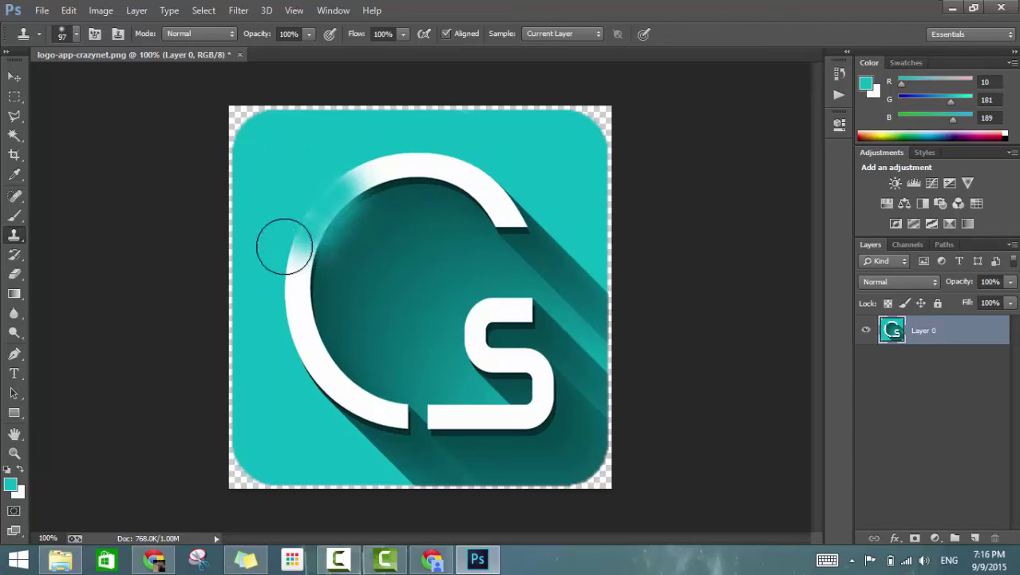
right_click(307, 152)
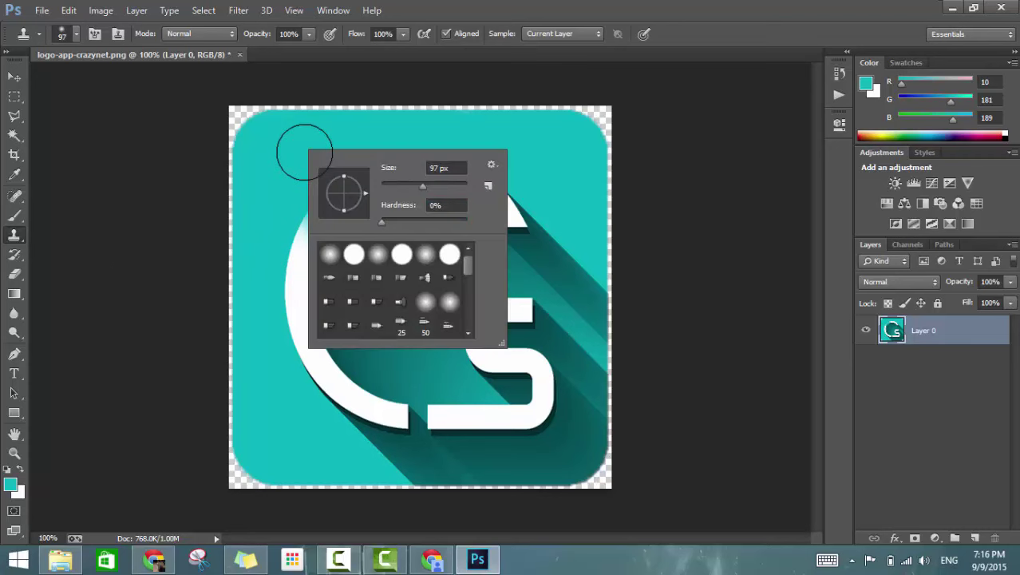
double_click(360, 250)
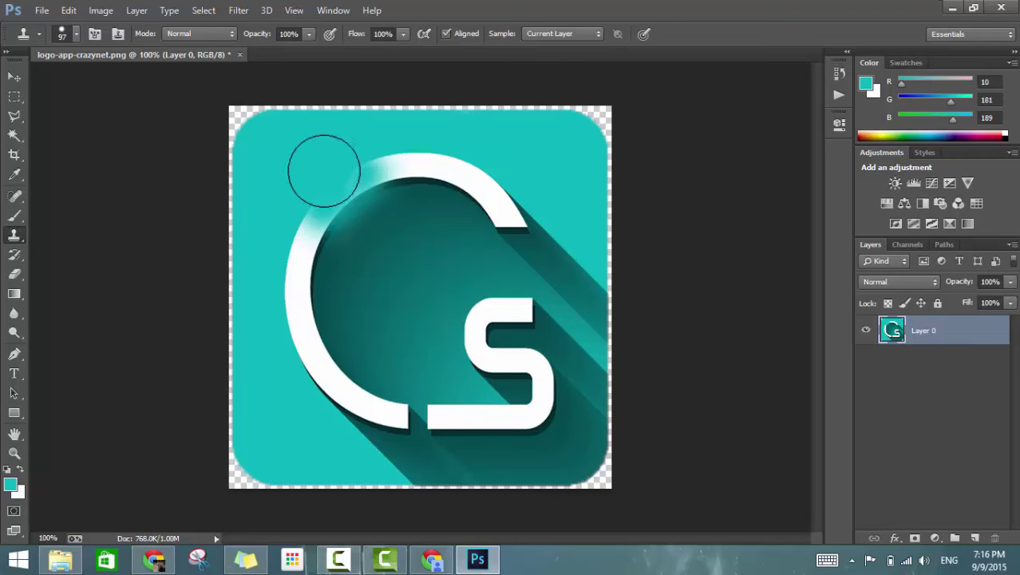
left_click(284, 163, "alt")
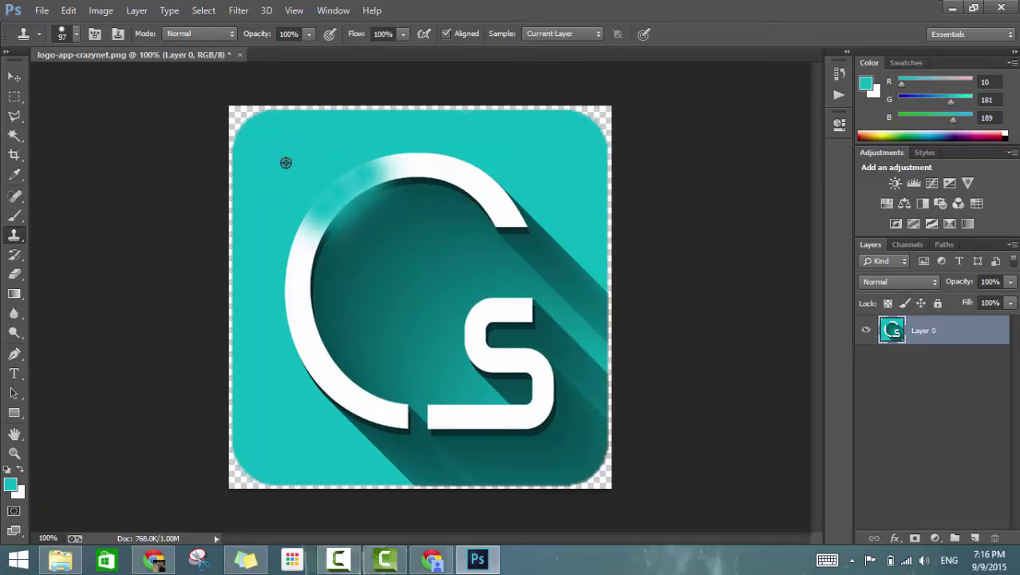
left_click(336, 201)
left_click(369, 164)
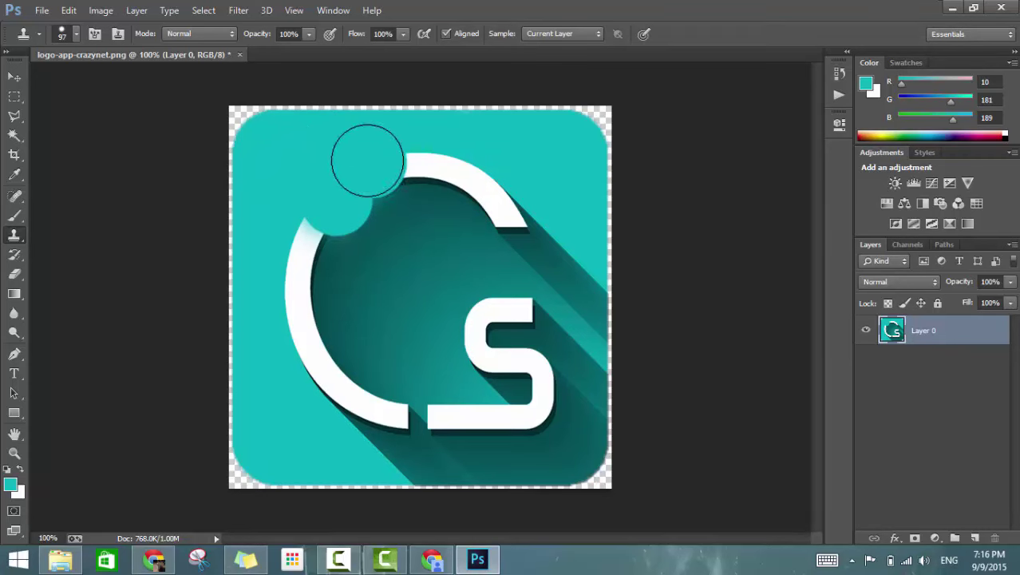
left_click(415, 164)
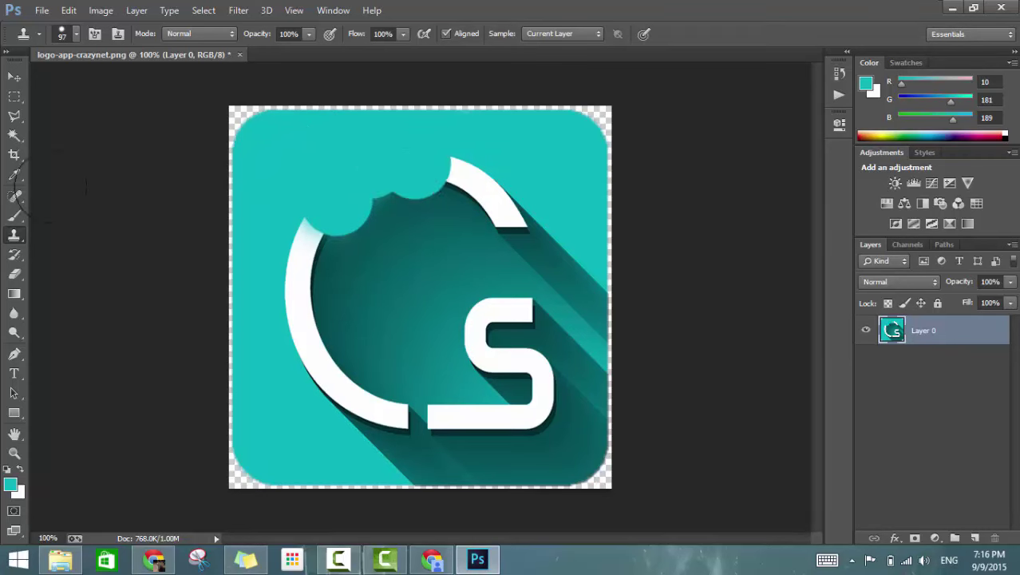
key("ctrl+alt+z")
key("ctrl+alt+z")
key("ctrl+alt+z")
key("ctrl+alt+z")
key("ctrl+alt+z")
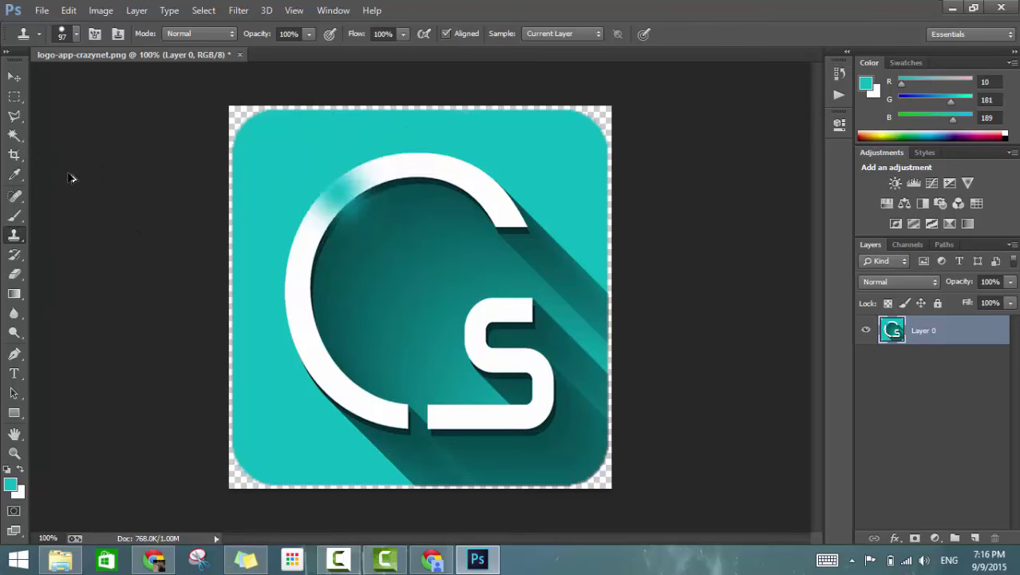
key("ctrl+alt+z")
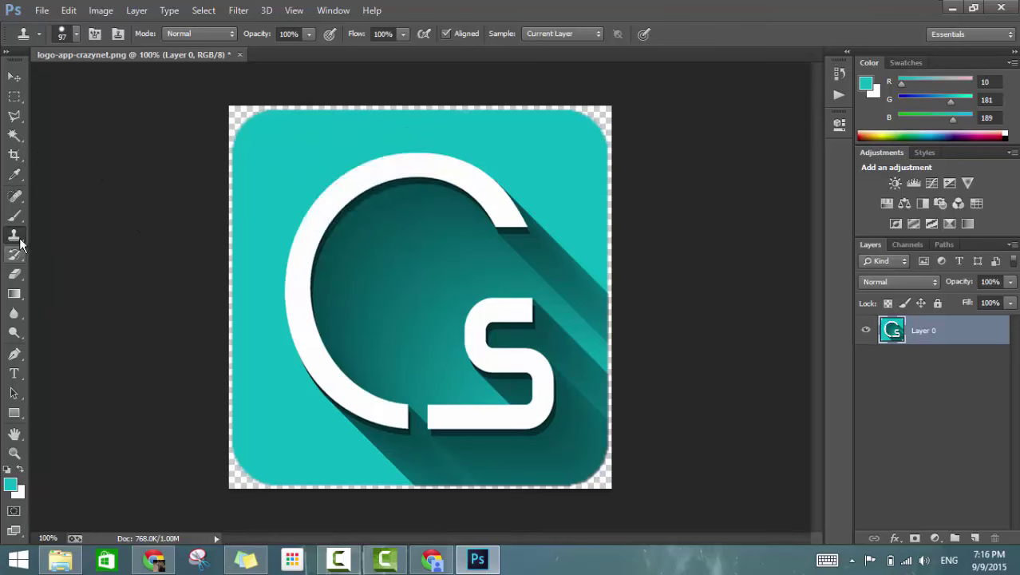
Try the Pattern Stamp Tool with one dab on the teal background
right_click(15, 238)
left_click(40, 247)
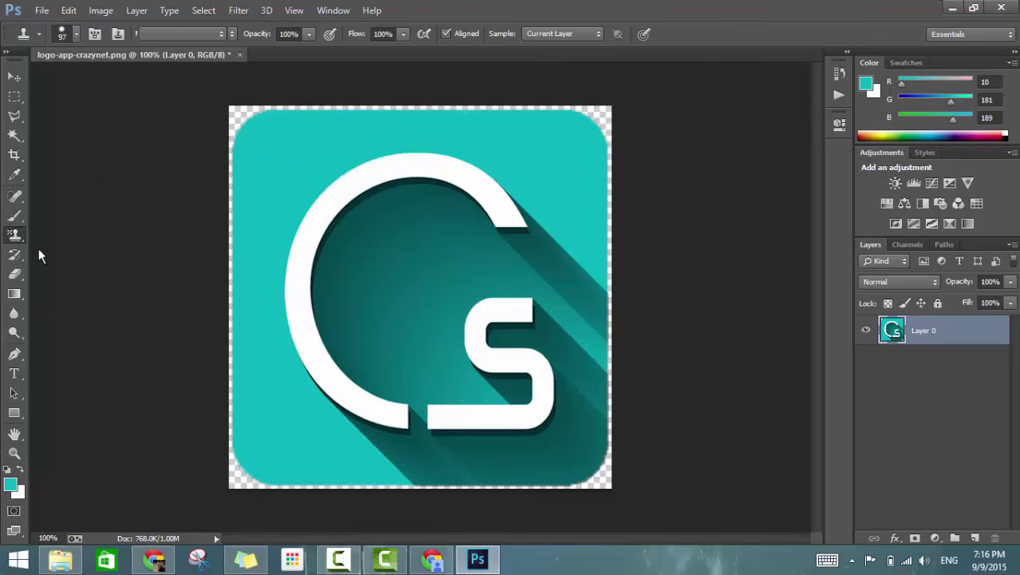
left_click(276, 183)
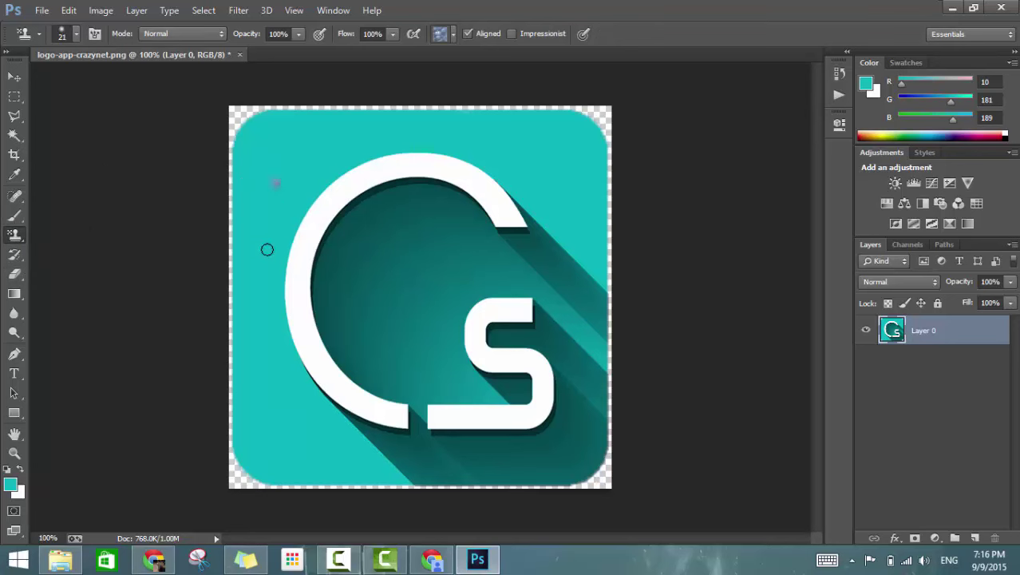
Browse the History Brush variants, then switch to the Eraser tool
left_click(14, 254)
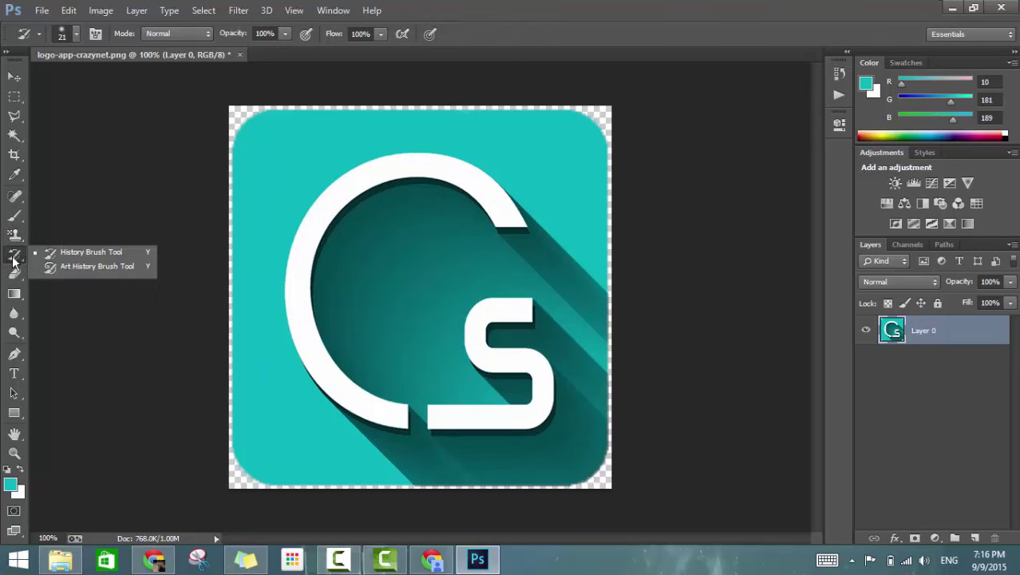
left_click(57, 254)
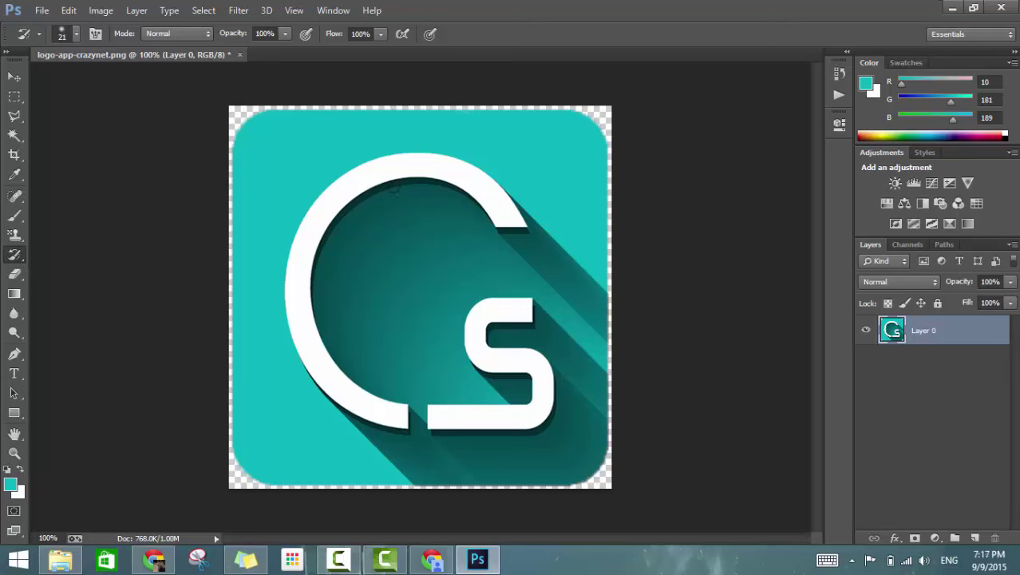
right_click(9, 258)
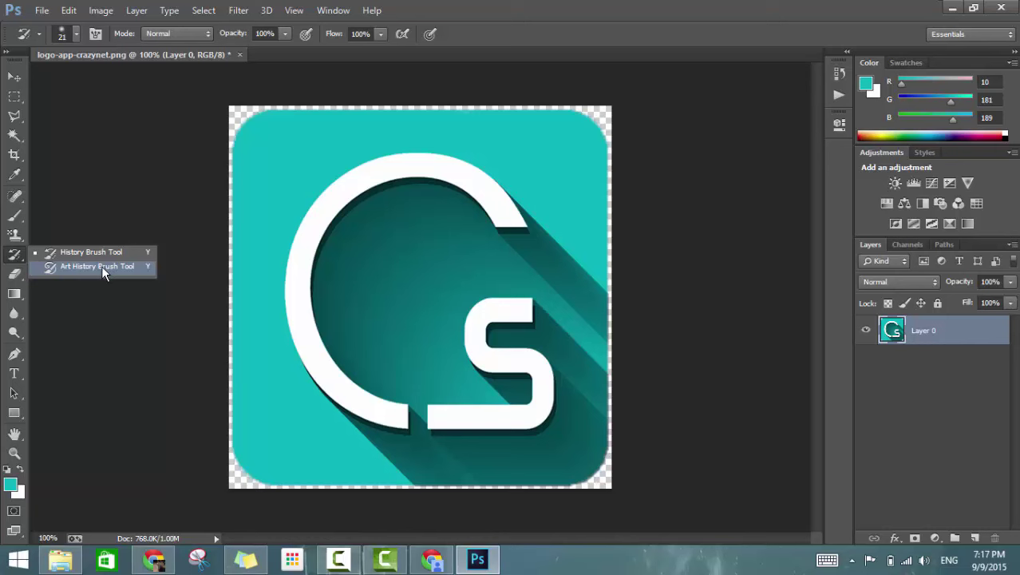
left_click(12, 278)
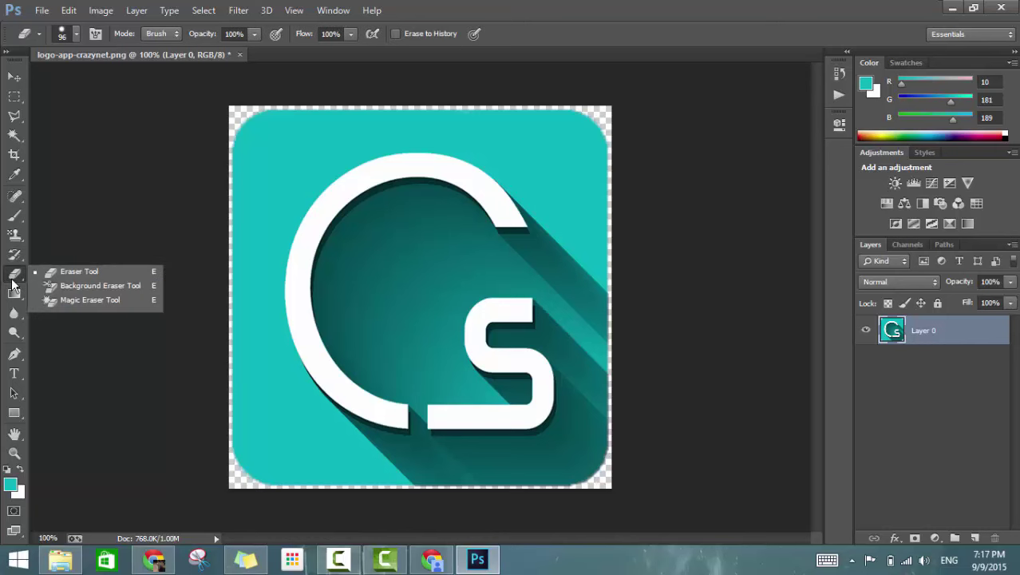
Test-erase across the teal background and C with the plain Eraser, undoing each stroke
left_click(52, 272)
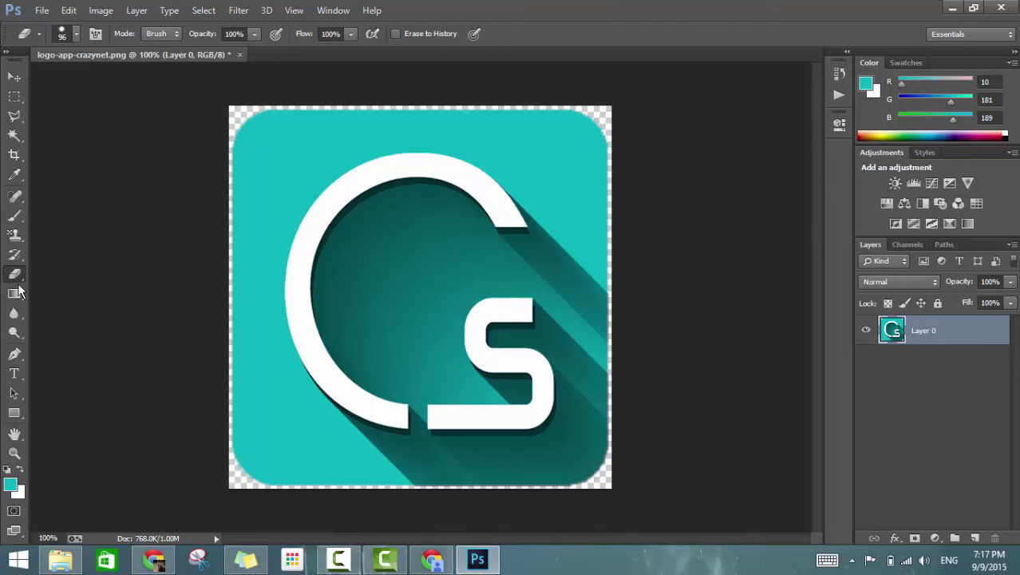
mouse_move(297, 270)
left_mouse_down()
mouse_move(415, 32)
mouse_move(644, 95)
mouse_move(777, 195)
left_mouse_up()
key("ctrl+z")
mouse_move(405, 308)
left_mouse_down()
mouse_move(473, 130)
mouse_move(269, 246)
left_mouse_up()
key("ctrl+z")
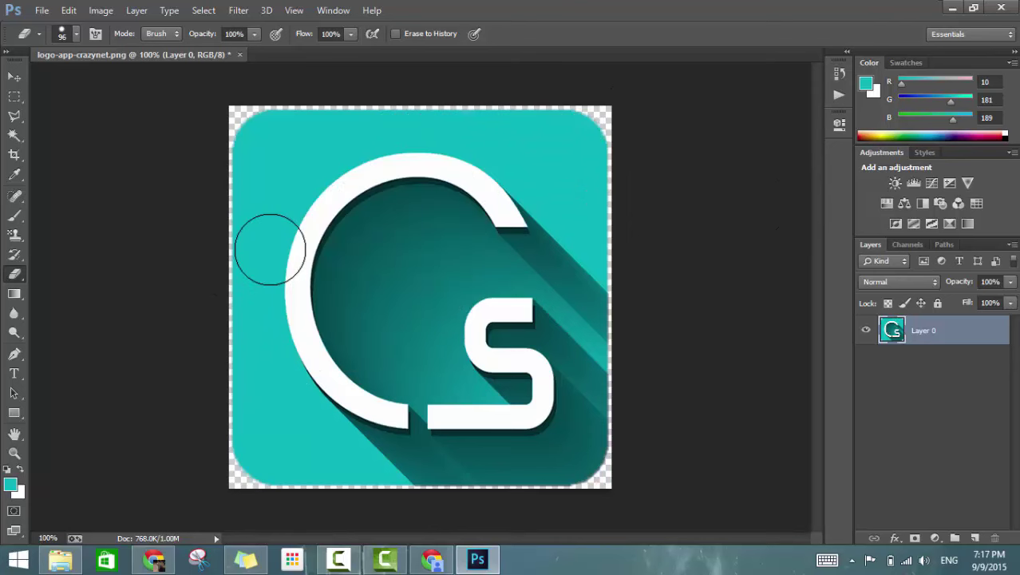
Give the Eraser the 60 px scatter brush, erase a patch inside the C, then undo
right_click(428, 250)
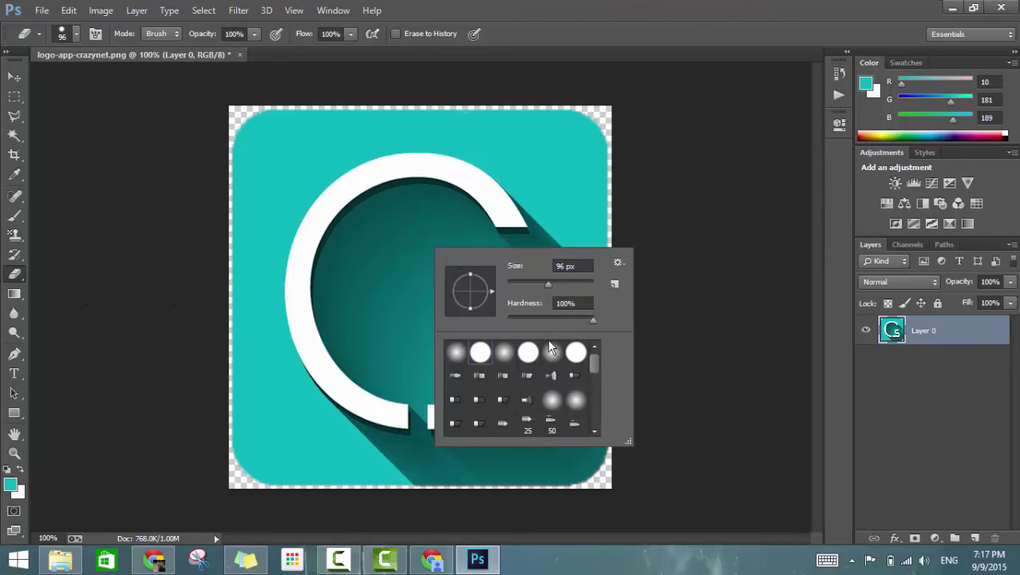
scroll(559, 388, "down", 3)
scroll(551, 391, "down", 2)
scroll(527, 408, "down", 2)
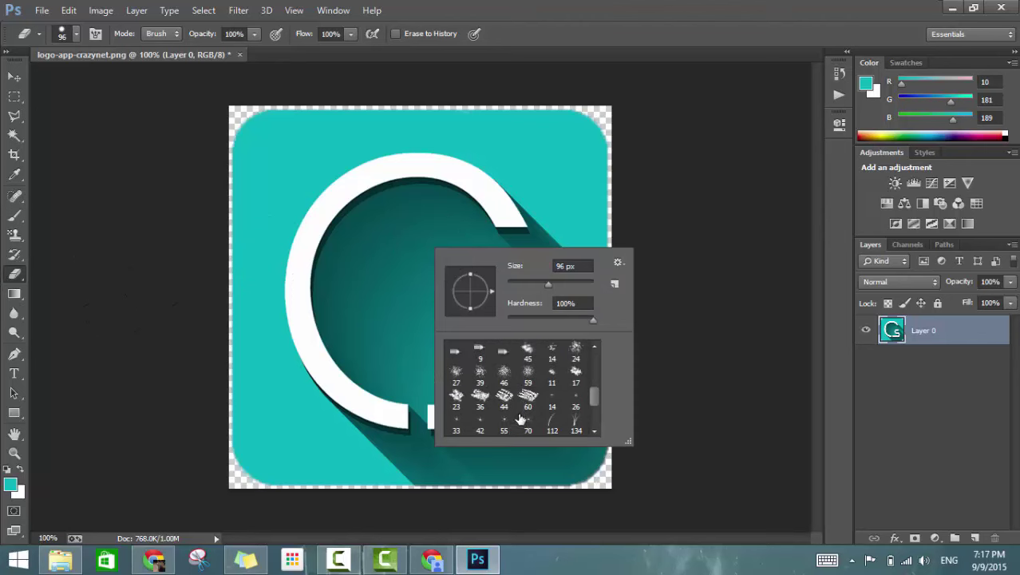
left_click(527, 395)
key("Return")
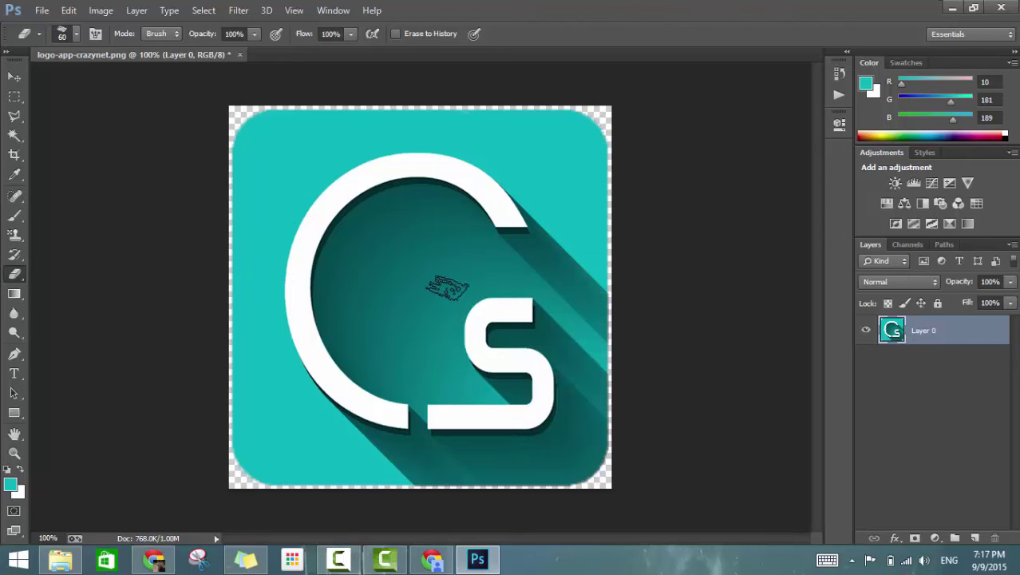
left_click(447, 288)
left_click_drag(430, 207, 463, 320)
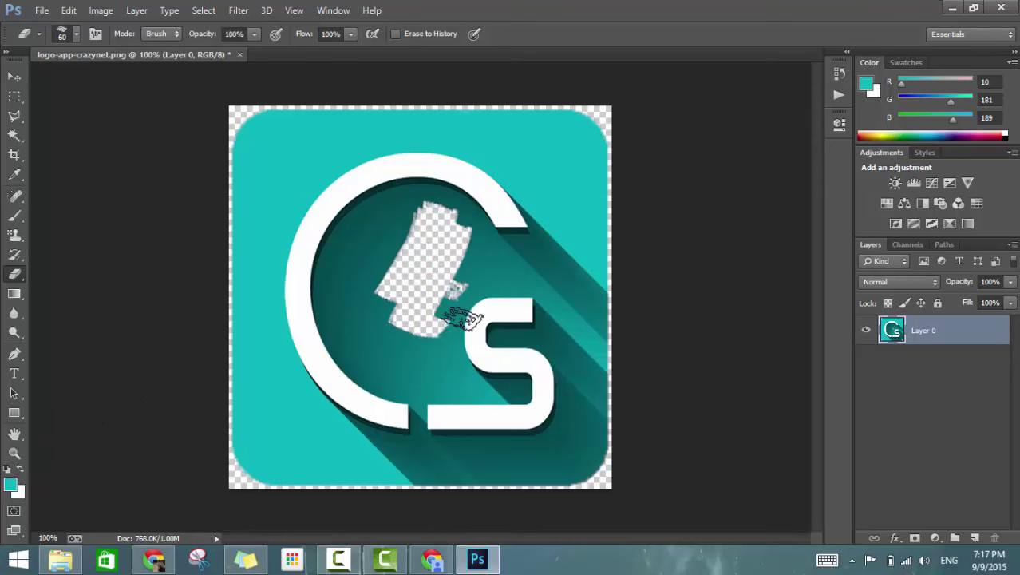
key("ctrl+z")
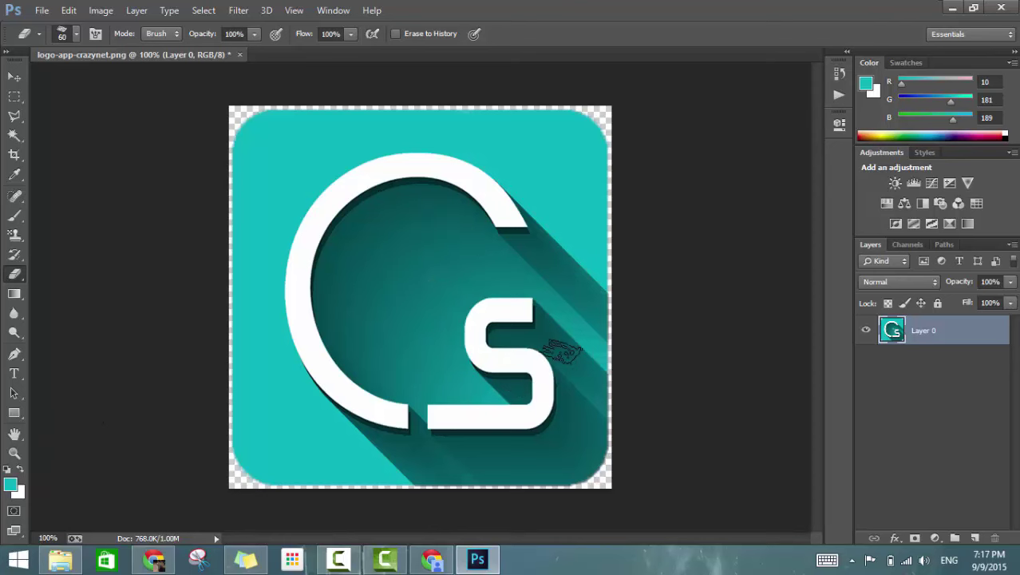
Choose the Paint Bucket Tool from the gradient and fill tool group
right_click(14, 274)
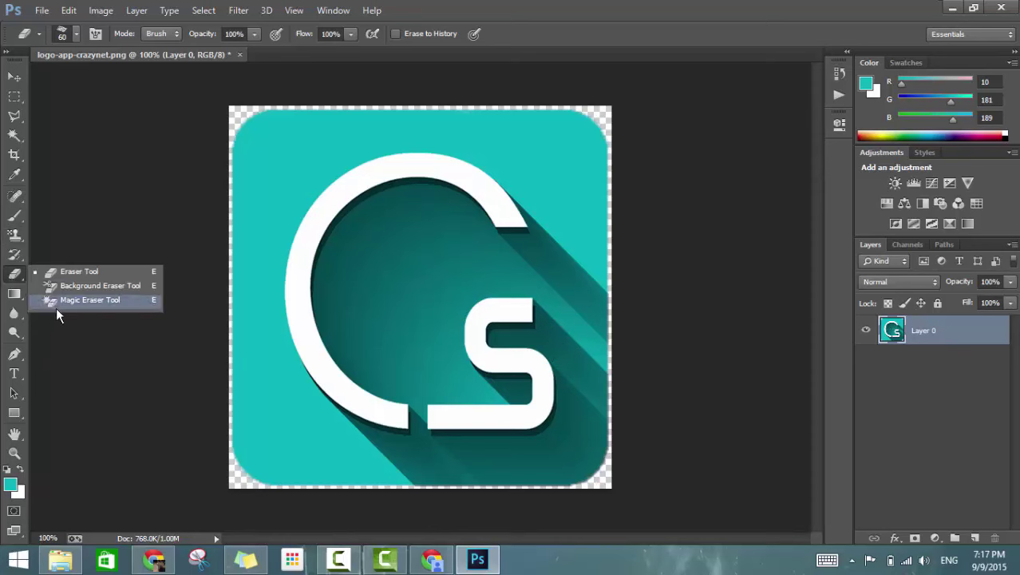
left_click(11, 297)
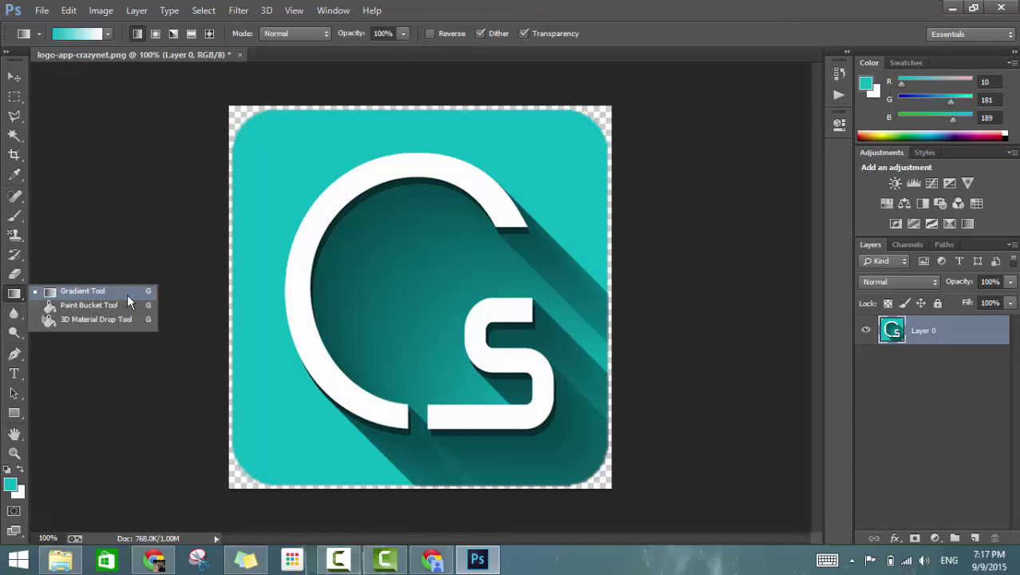
left_click(55, 305)
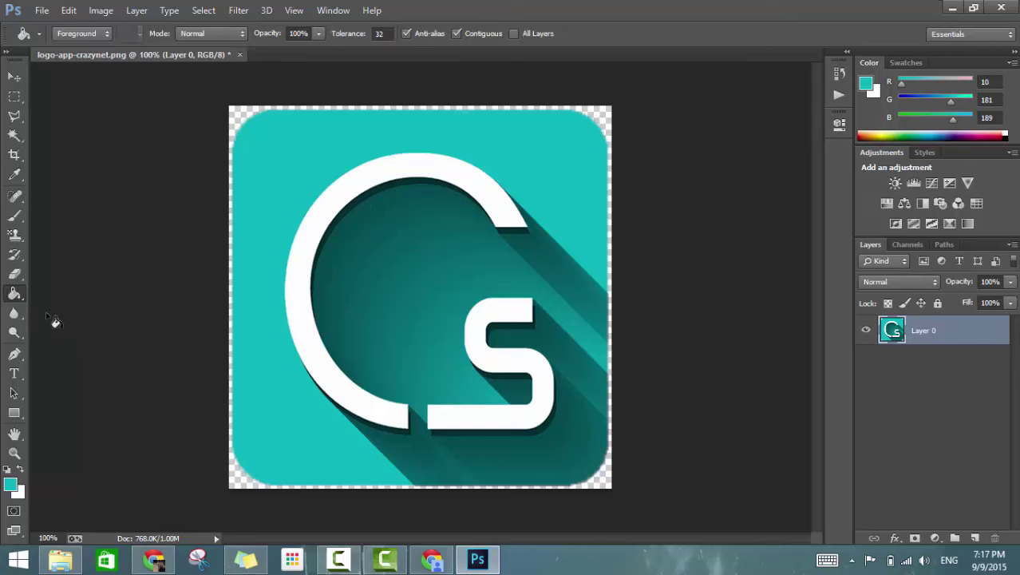
Select the light teal background with the Magic Wand and switch to the Paint Bucket
left_click(14, 135)
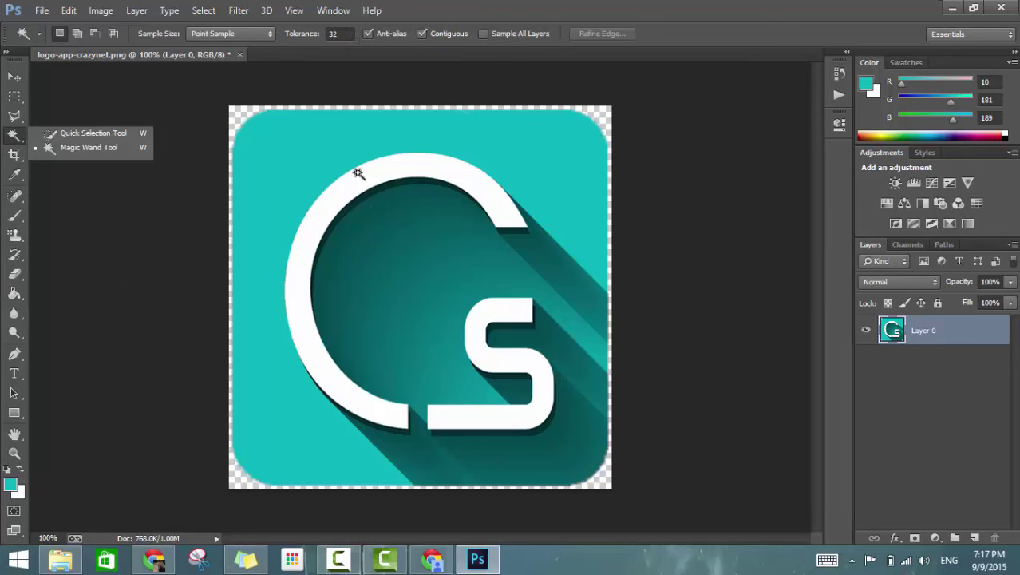
left_click(312, 154)
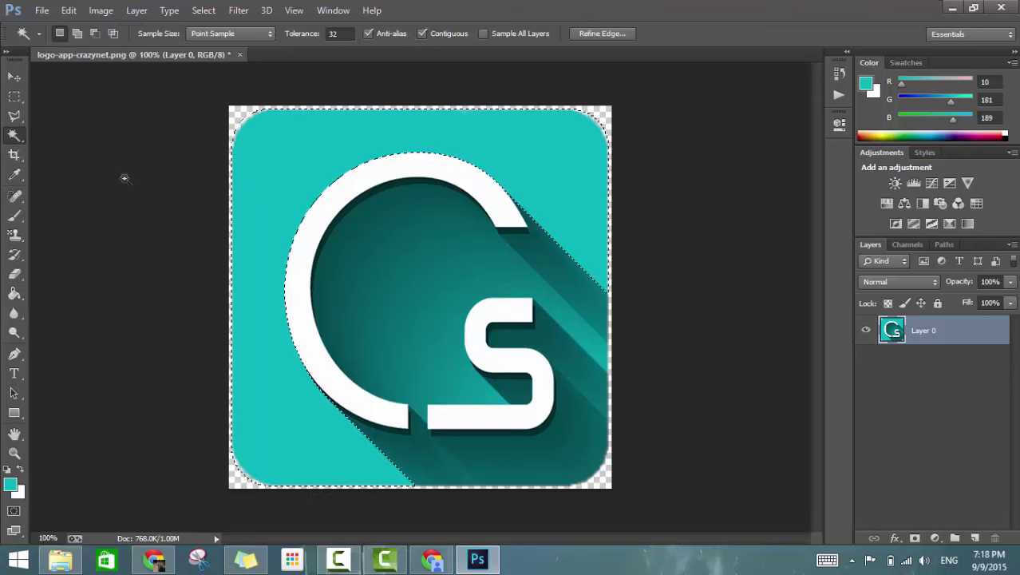
left_click(14, 294)
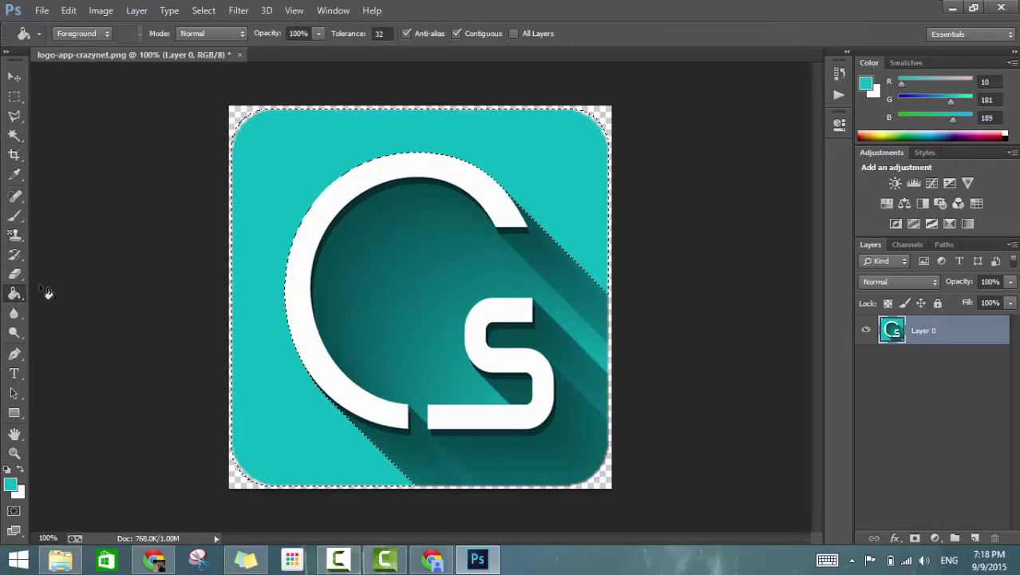
left_click(15, 136)
key("ctrl+d")
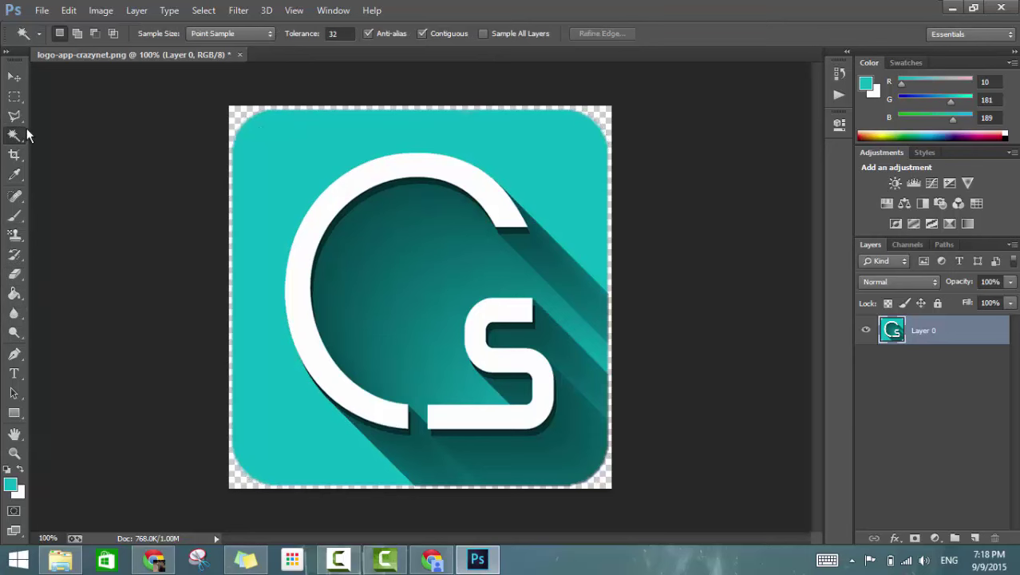
left_click(332, 136)
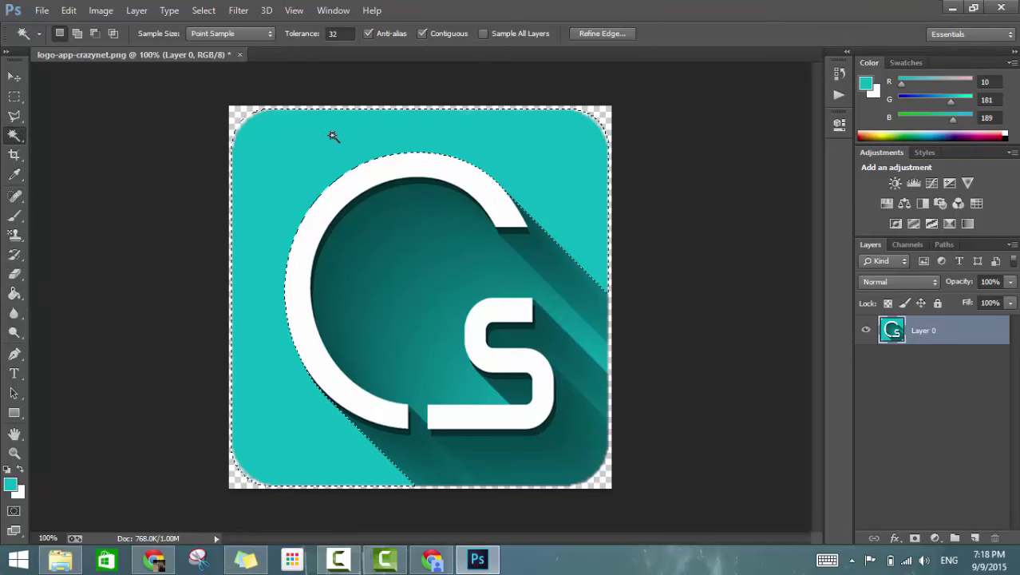
left_click(12, 294)
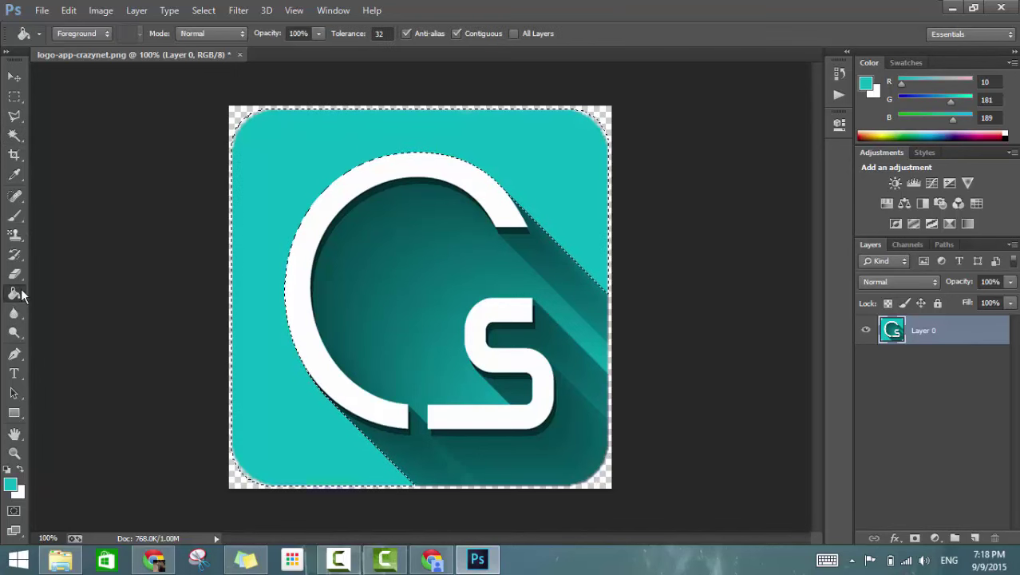
Set the foreground colour to black (000000) and bucket-fill the selected background, toggling undo
left_click(10, 484)
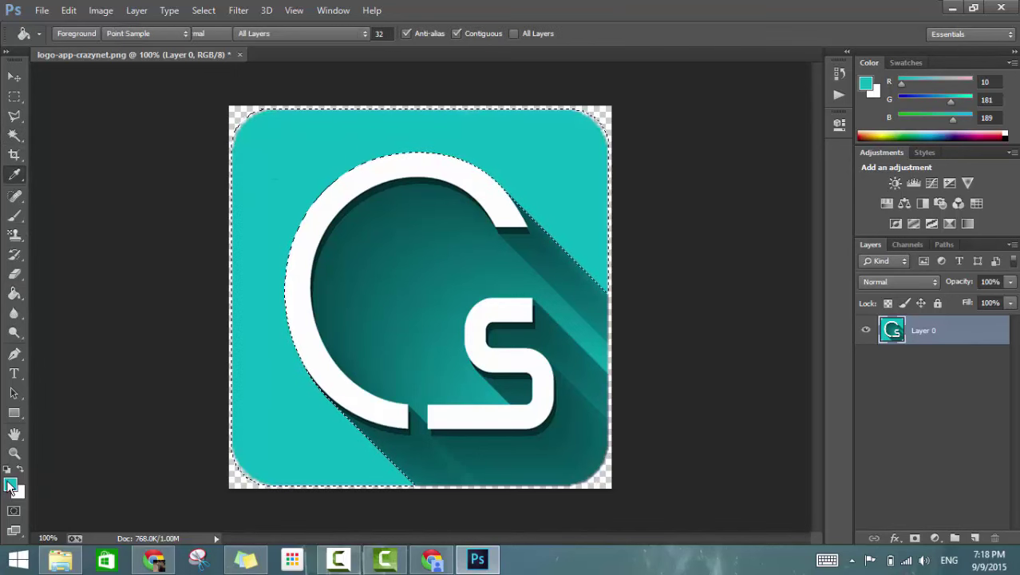
left_click(569, 445)
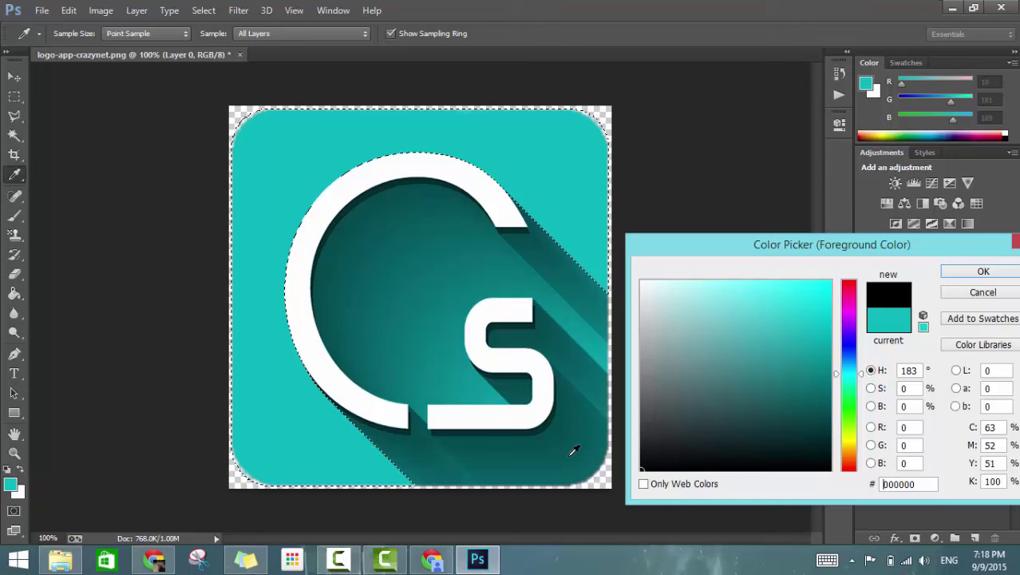
left_click(296, 141)
type("000000")
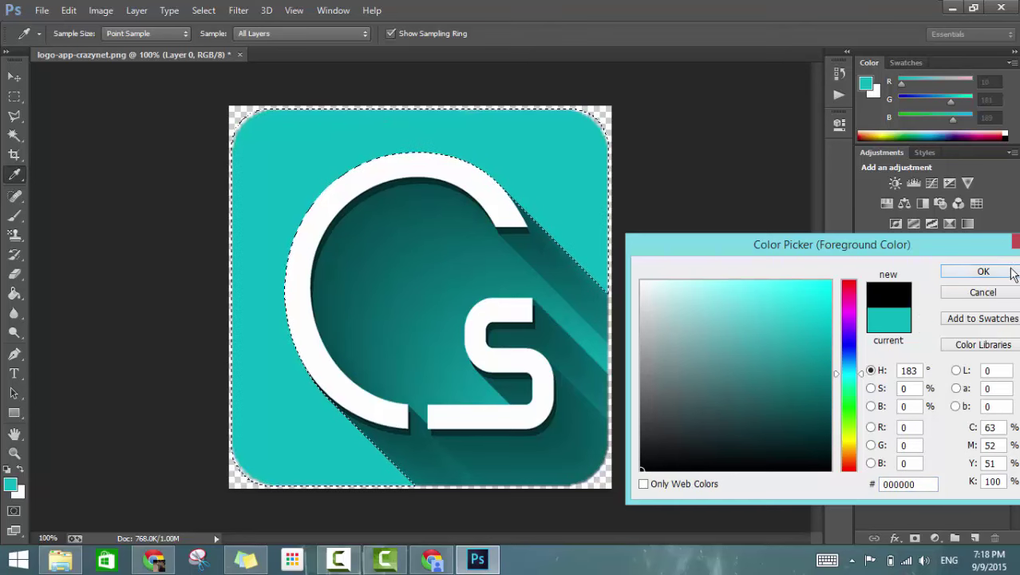
left_click(984, 272)
left_click(332, 141)
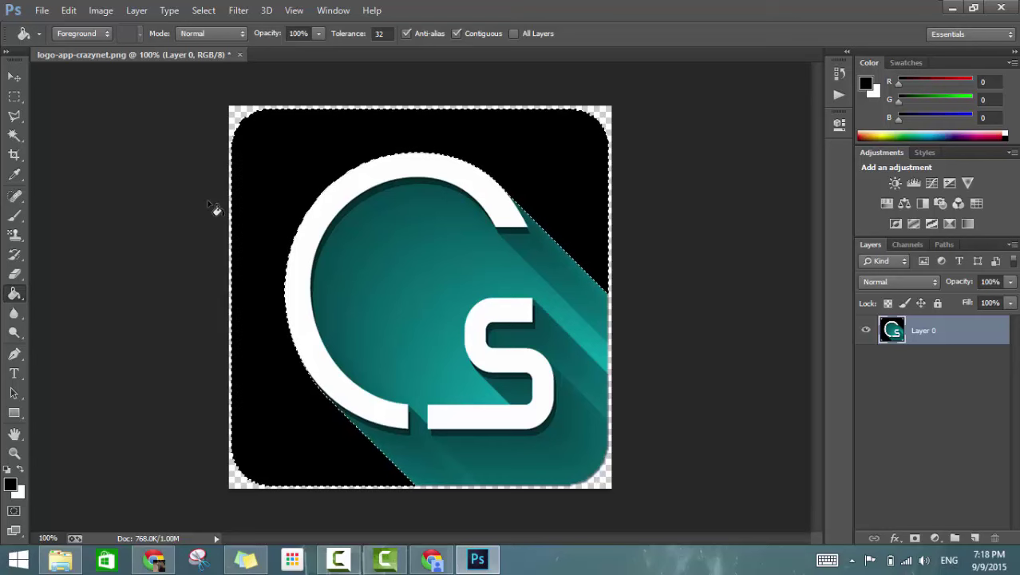
key("ctrl+z")
key("ctrl+z")
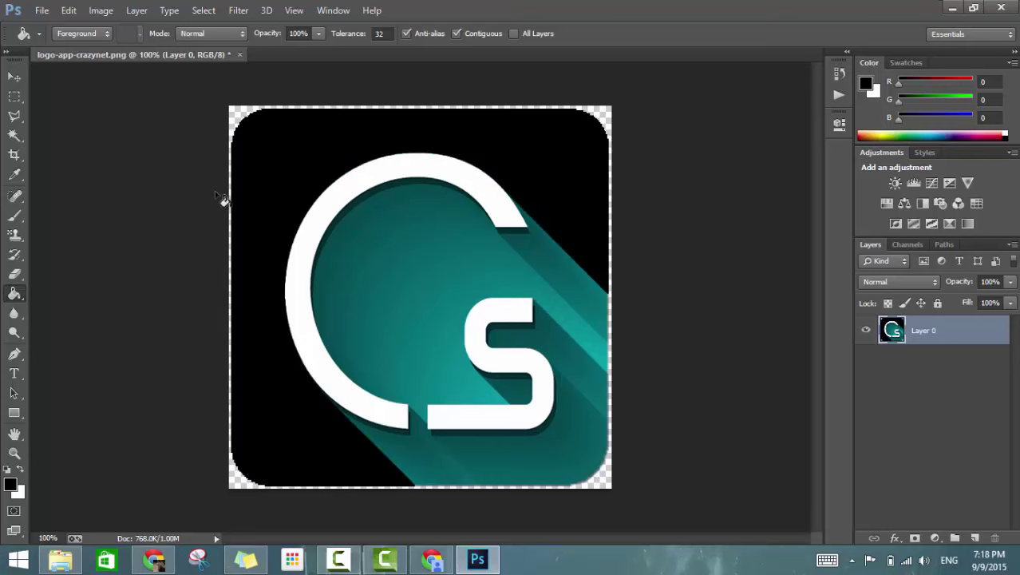
Test black fills on the inner circle and the S shadows, undoing each
key("ctrl+z")
left_click(390, 262)
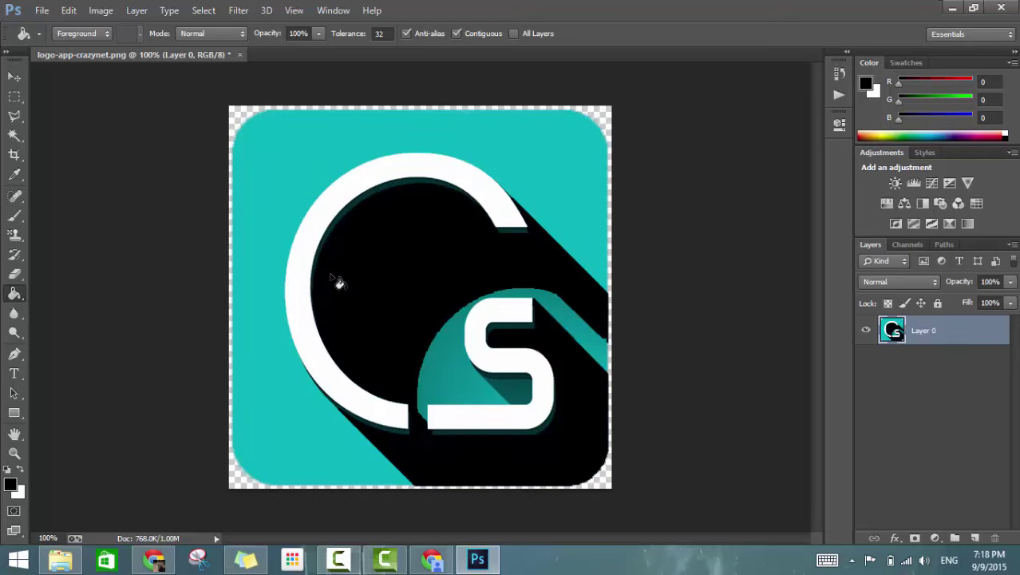
key("ctrl+z")
left_click(455, 387)
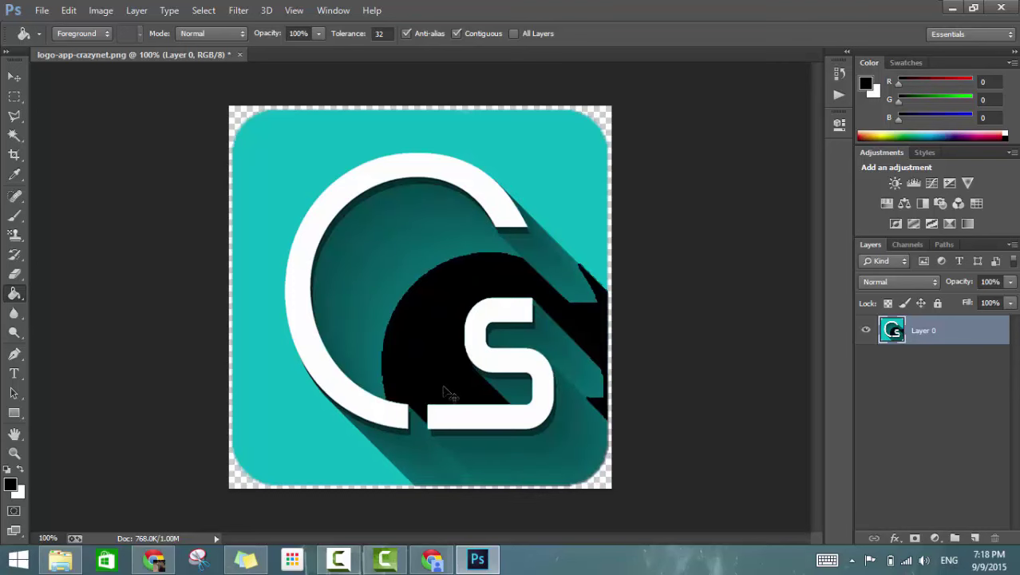
key("ctrl+z")
left_click(484, 442)
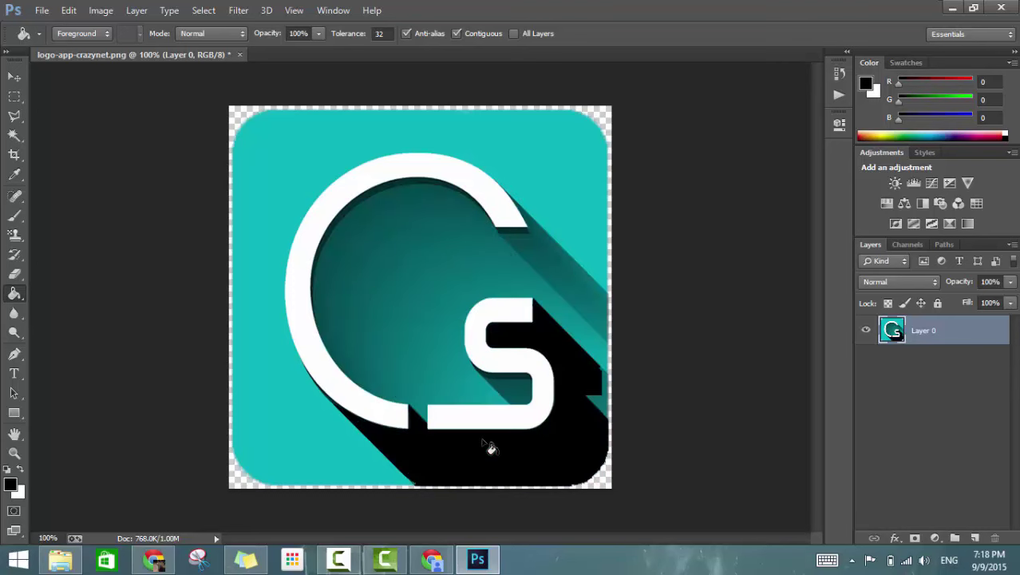
key("ctrl+z")
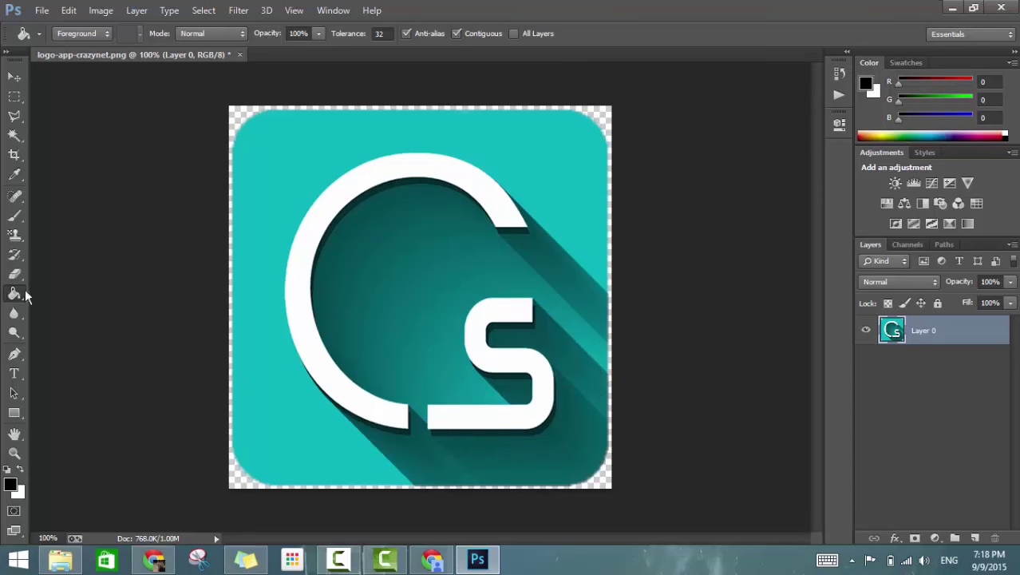
Switch to the Gradient Tool and test a black-to-white gradient on the canvas, then undo
right_click(24, 295)
left_click(60, 292)
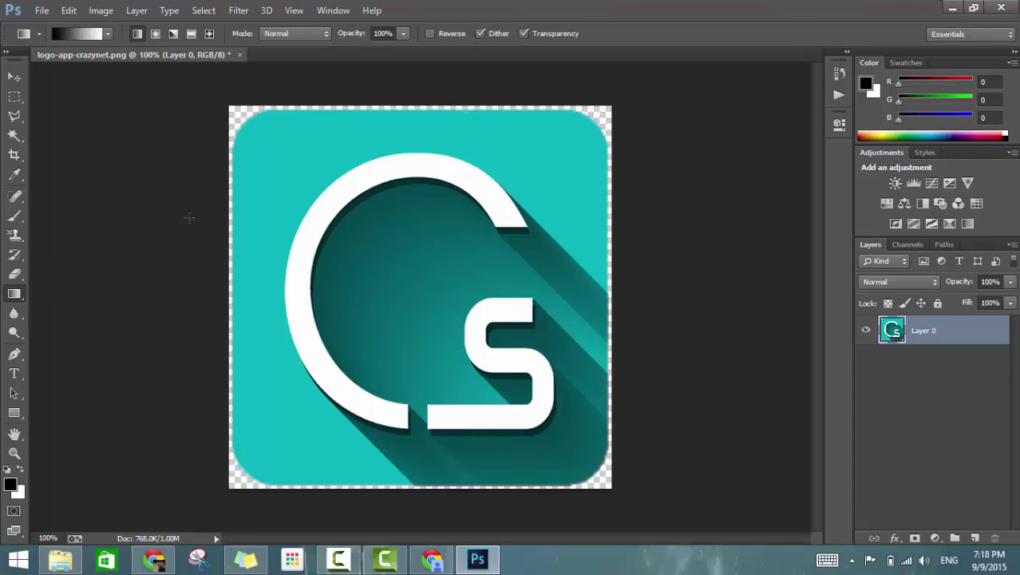
left_click(102, 36)
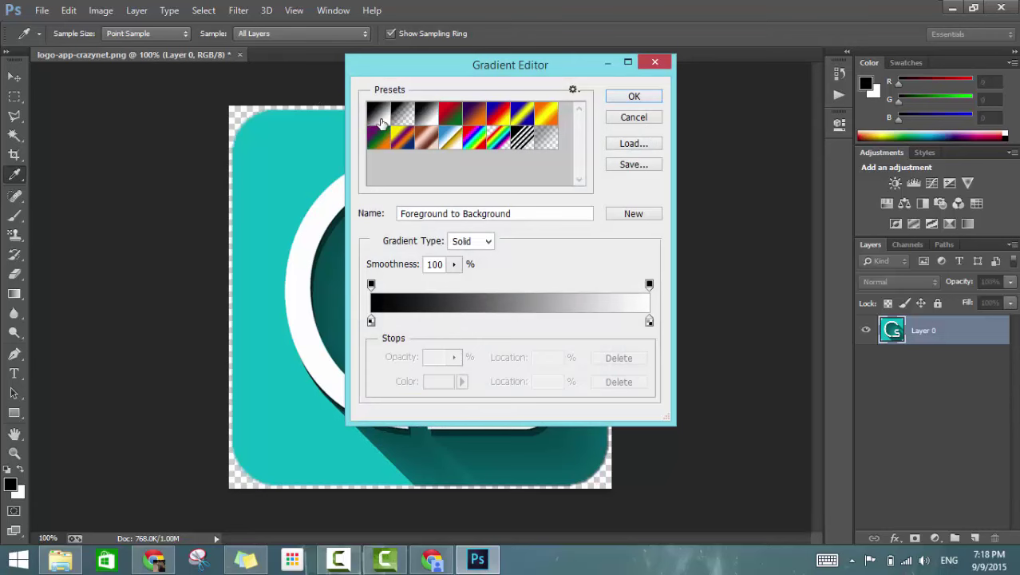
left_click(636, 97)
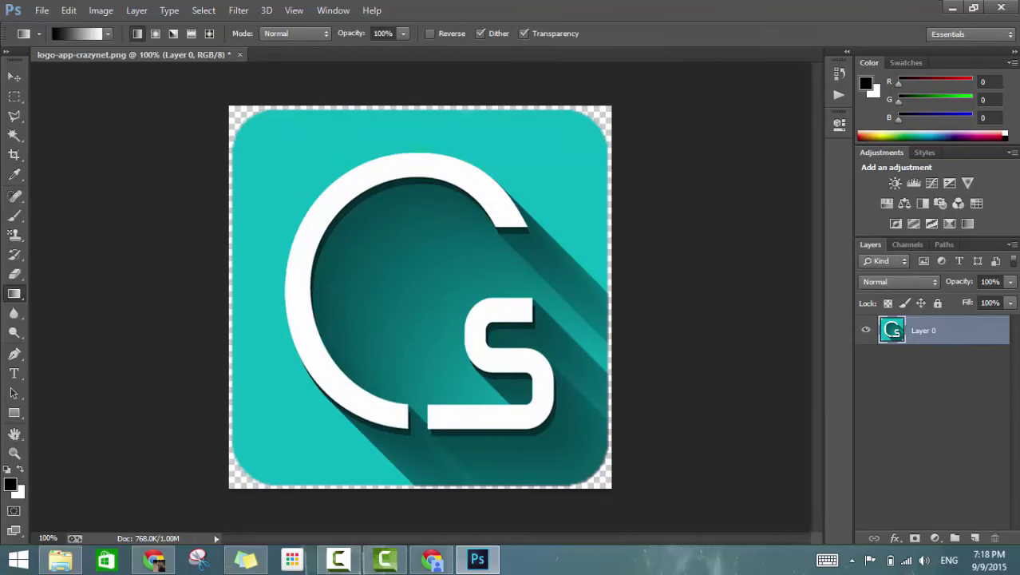
left_click_drag(405, 263, 467, 394)
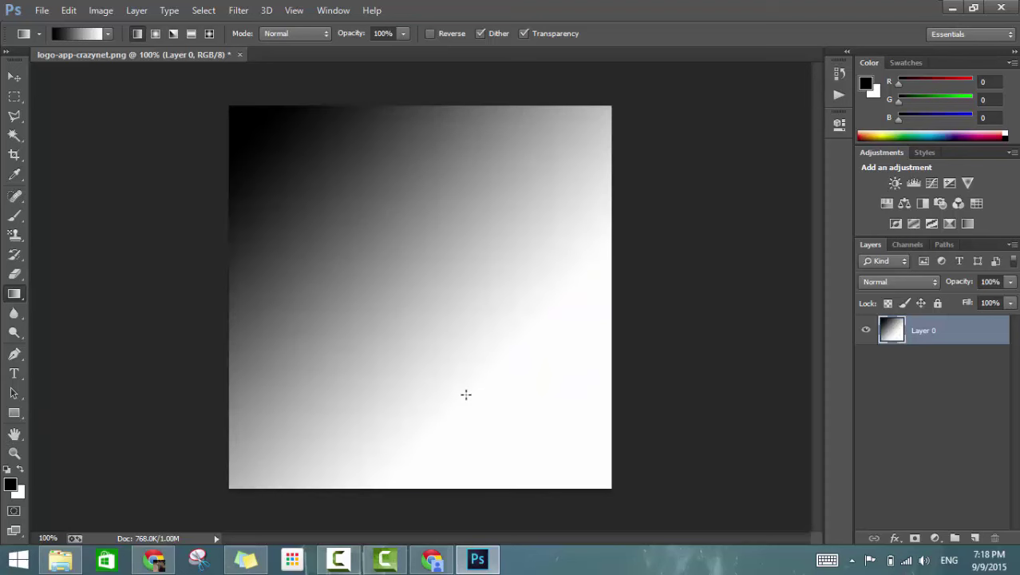
key("ctrl+z")
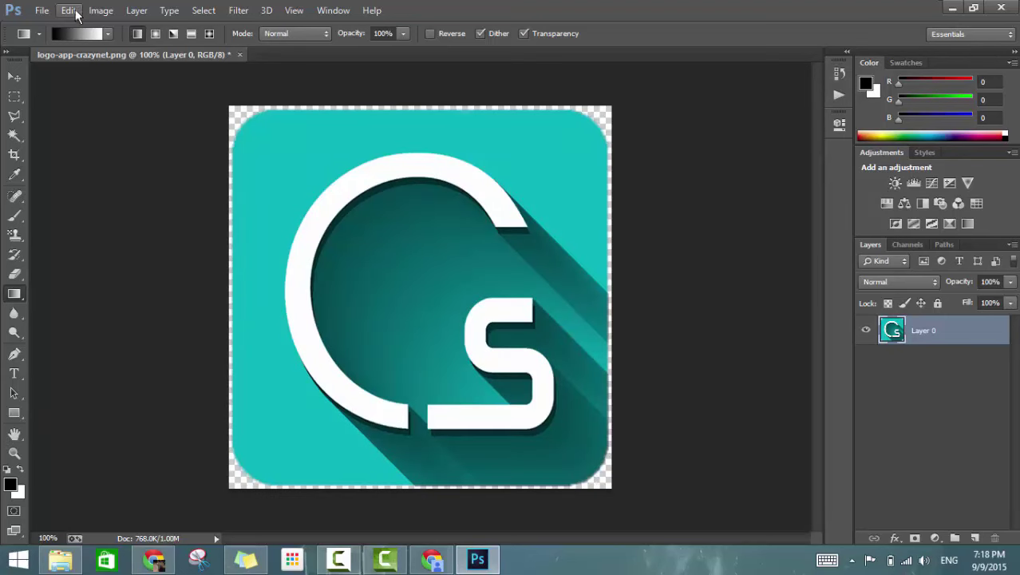
Choose the Foreground to Transparent preset and test gradients over the logo, undoing them
left_click(108, 33)
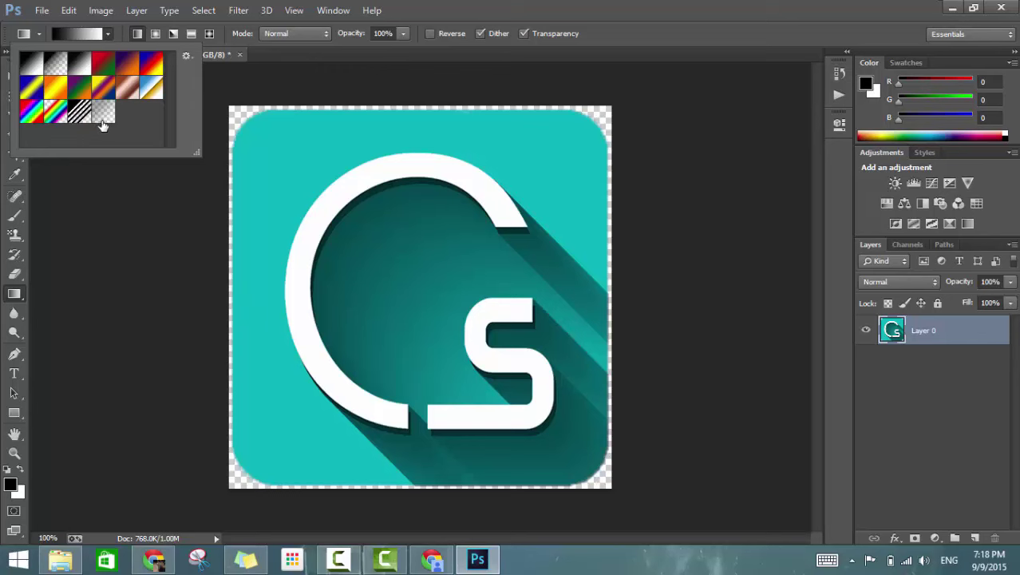
double_click(56, 63)
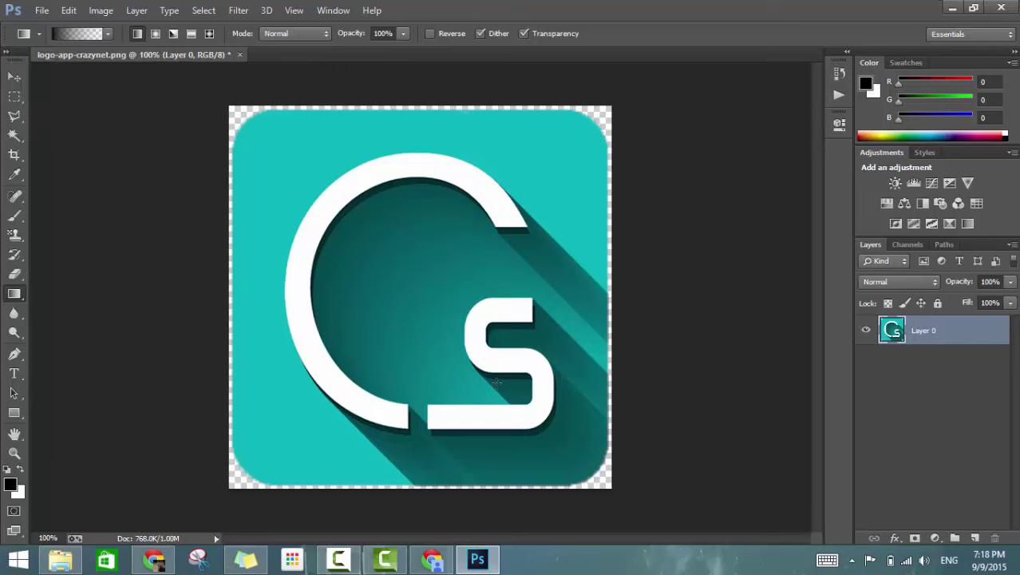
left_click_drag(266, 141, 496, 383)
key("ctrl+z")
left_click_drag(446, 323, 404, 378)
left_click_drag(462, 437, 442, 218)
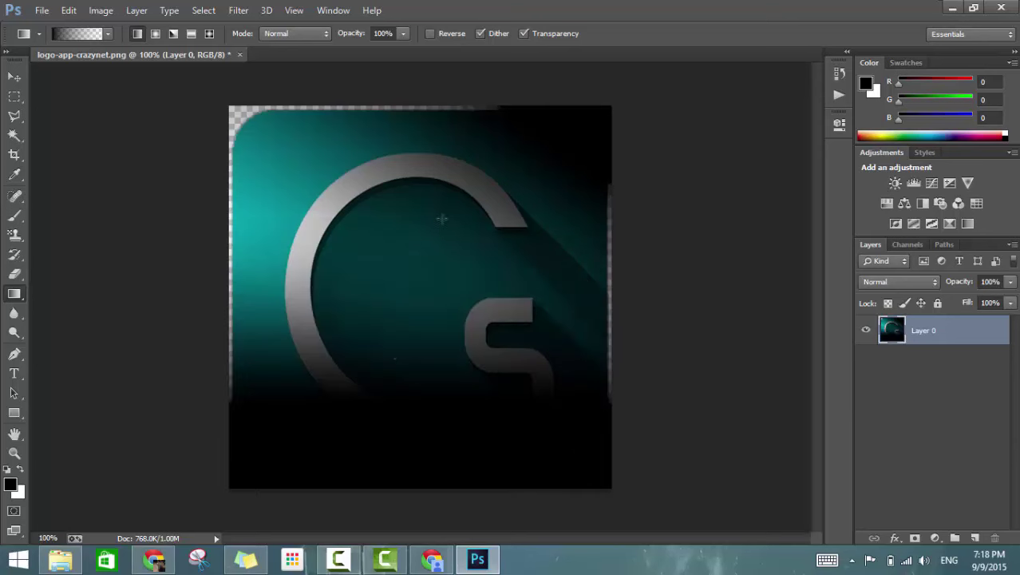
key("ctrl+z")
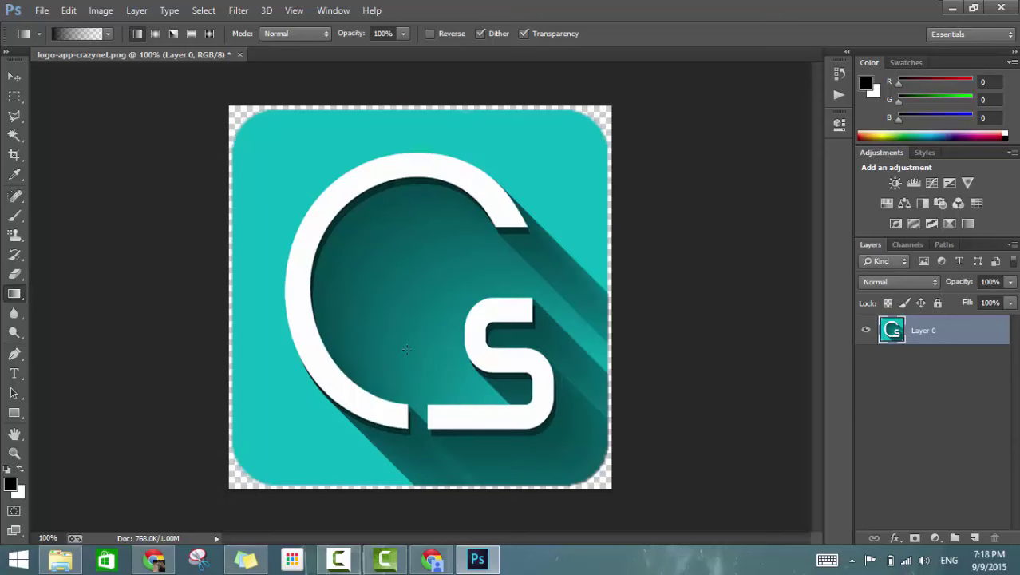
Make the Blur tool the active tool from the blur, sharpen and smudge group
right_click(11, 312)
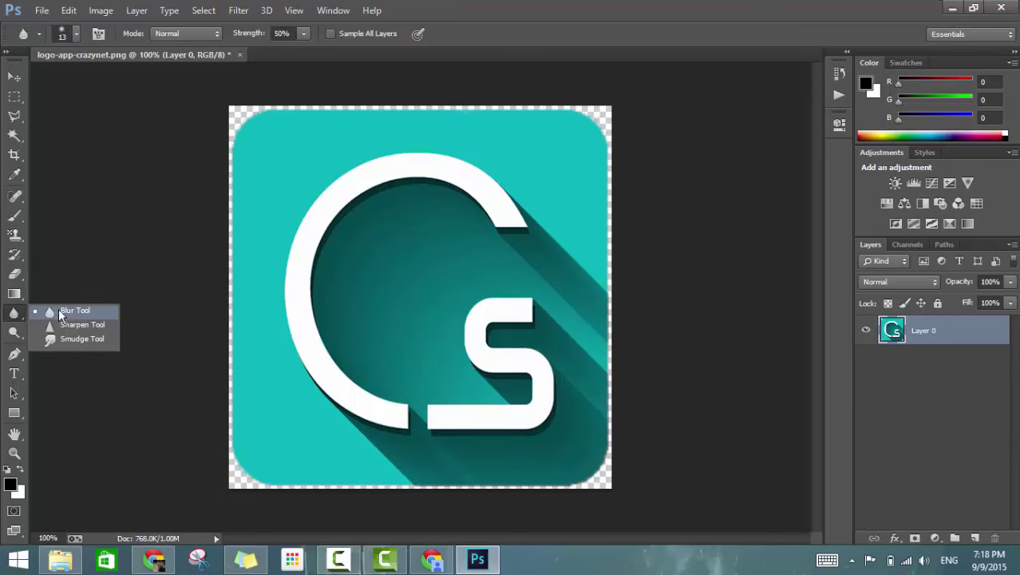
left_click(68, 309)
right_click(25, 317)
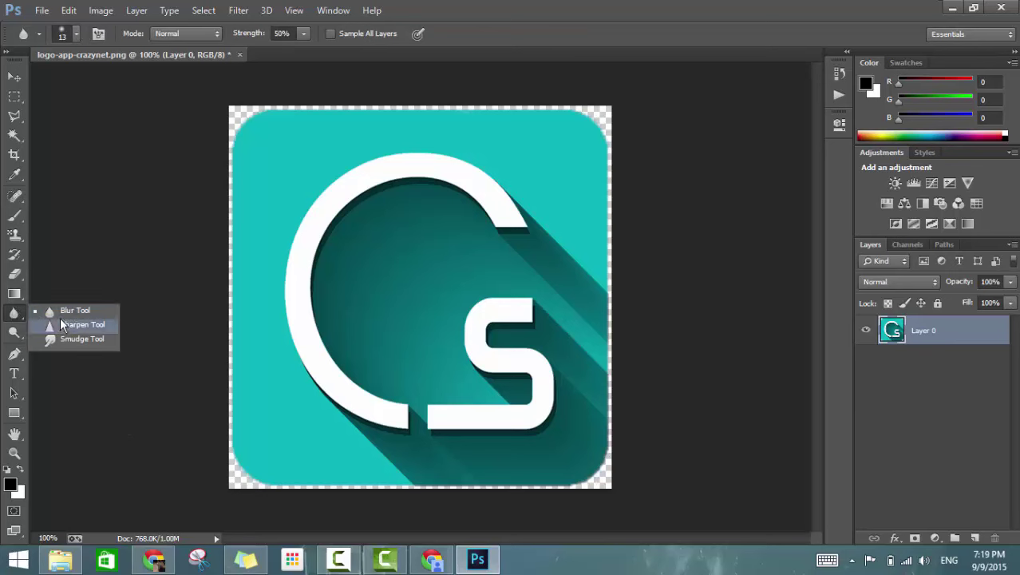
key("Escape")
right_click(14, 313)
left_click(54, 307)
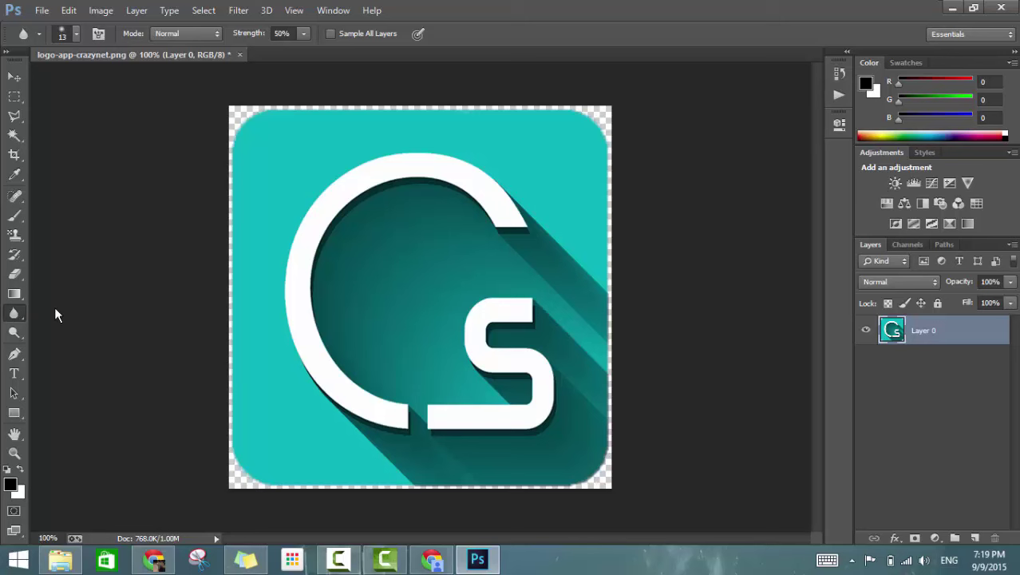
Set the blur brush to 55 px size with 11% hardness
right_click(333, 159)
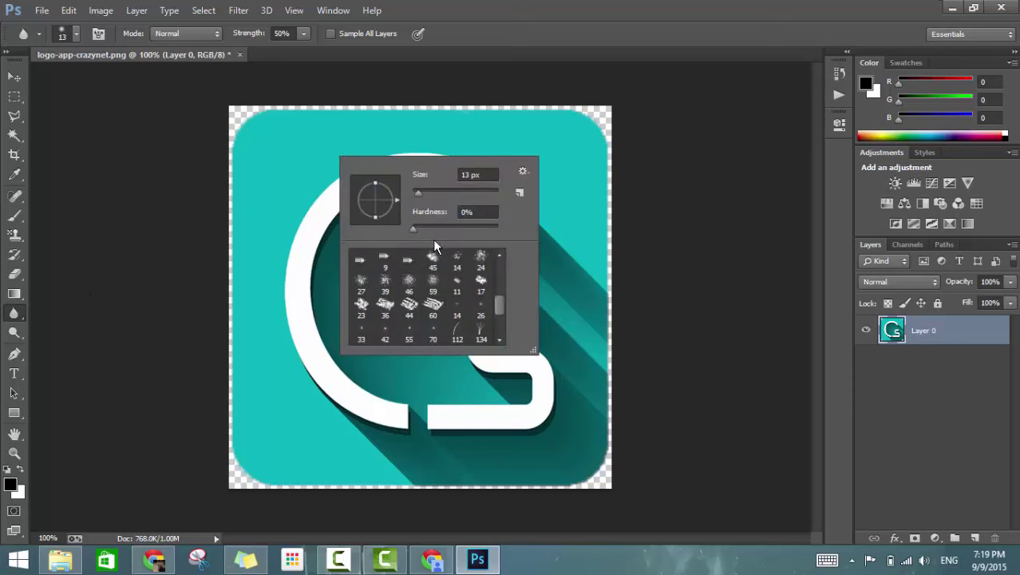
left_click(442, 227)
left_click(435, 191)
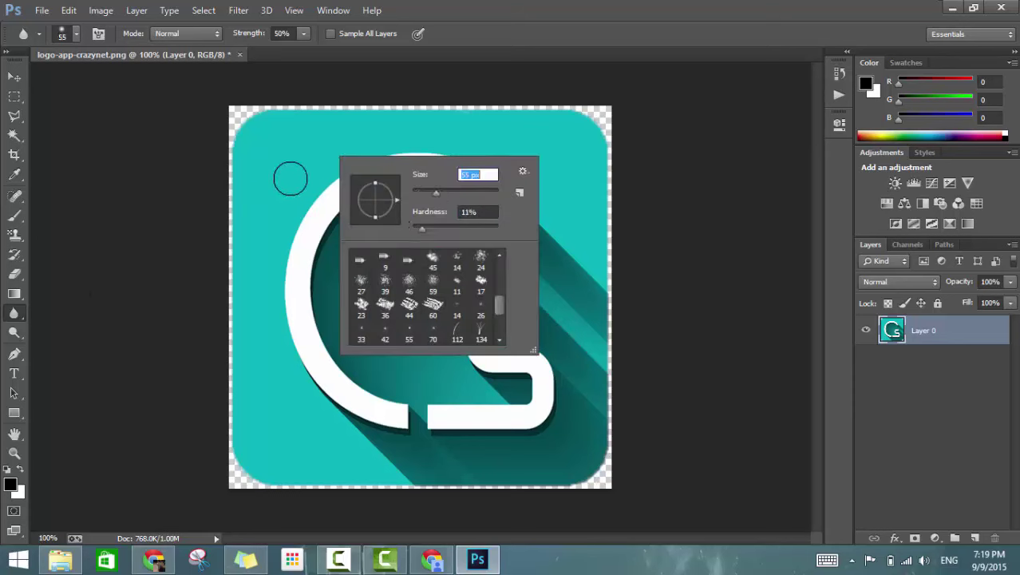
left_click(175, 157)
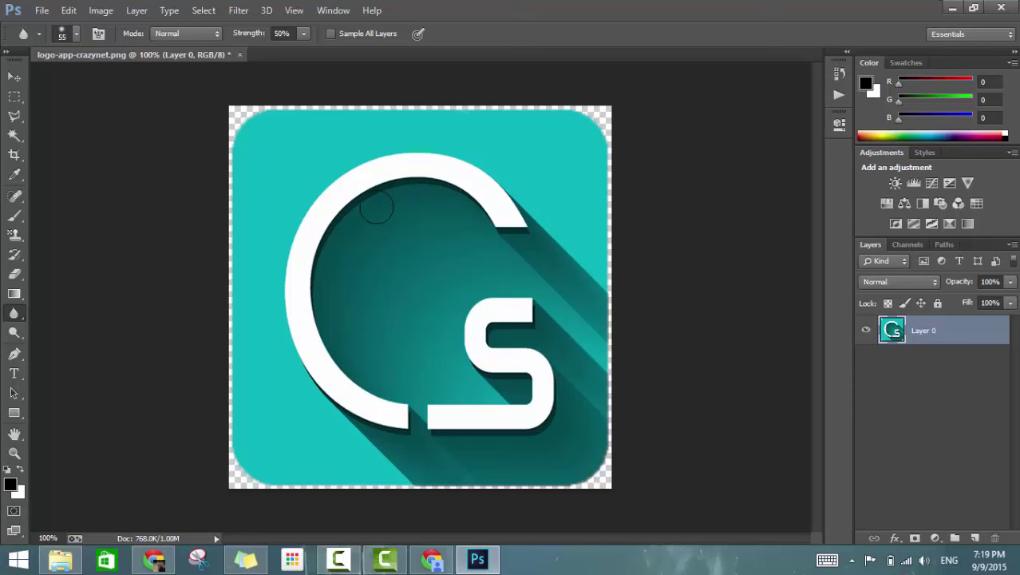
Trial-blur the C's inner and outer arc edges up close, then undo it and deselect
left_click_drag(376, 201, 347, 176)
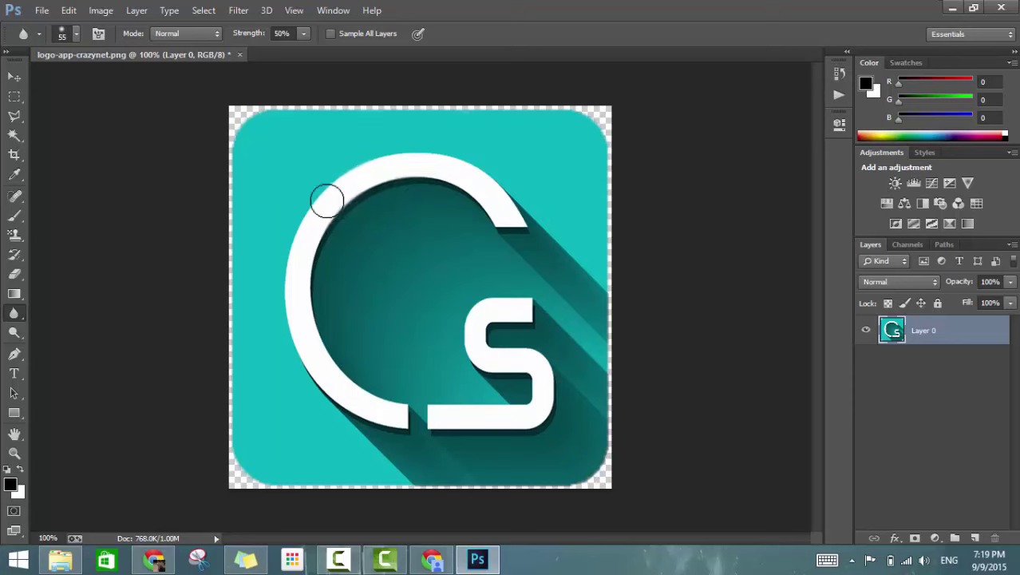
left_click_drag(273, 224, 397, 176)
key("ctrl+plus")
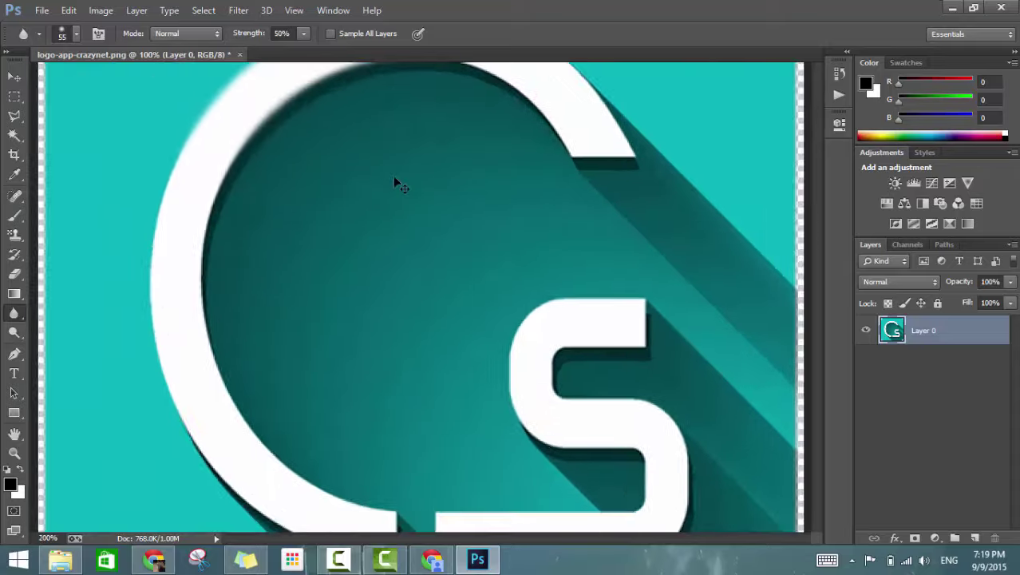
key("ctrl+plus")
scroll(374, 420, "up", 5)
left_click_drag(578, 190, 579, 246)
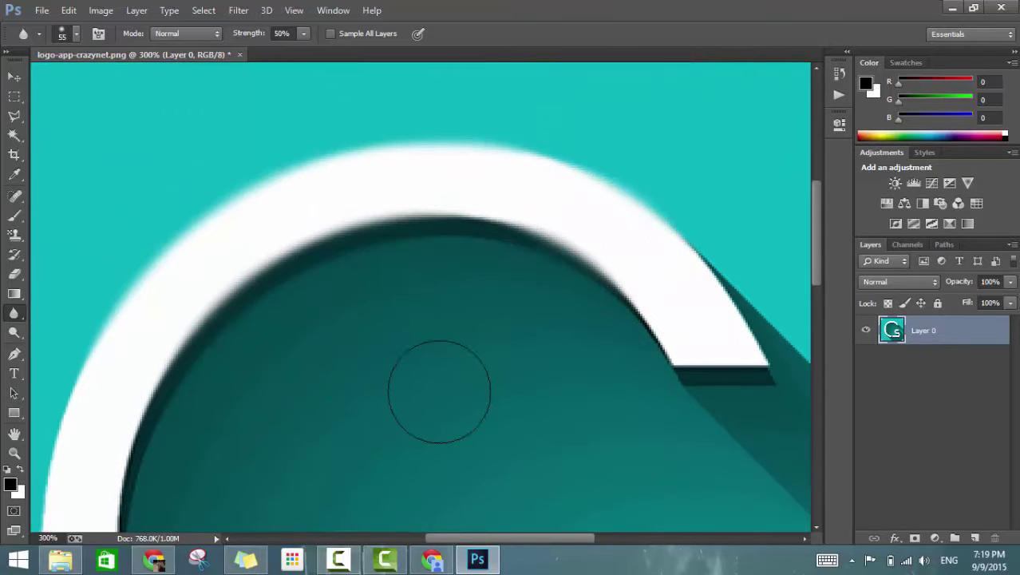
left_click_drag(670, 187, 700, 278)
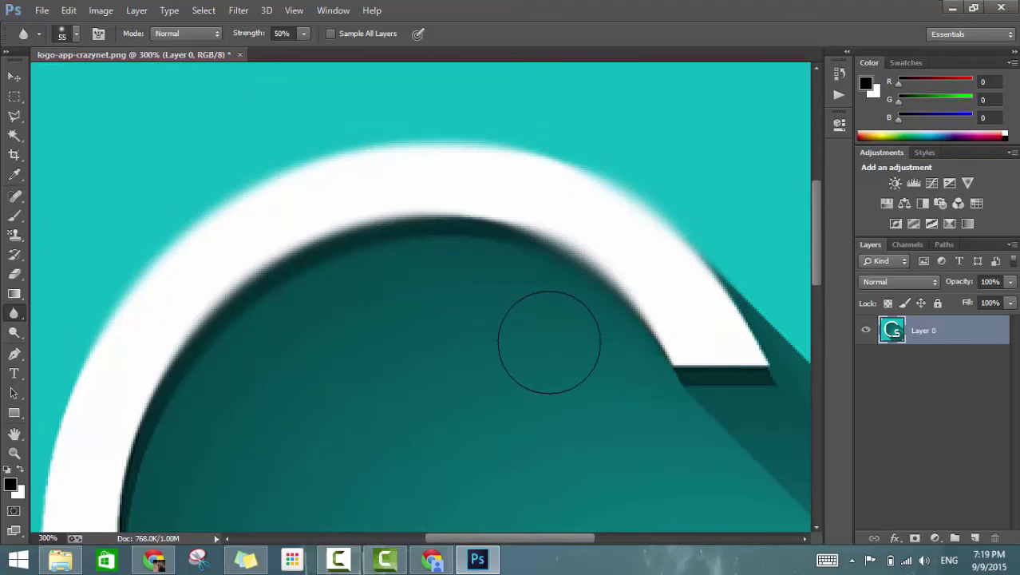
key("ctrl+alt+z")
key("ctrl+alt+z")
key("ctrl+alt+z")
key("ctrl+d")
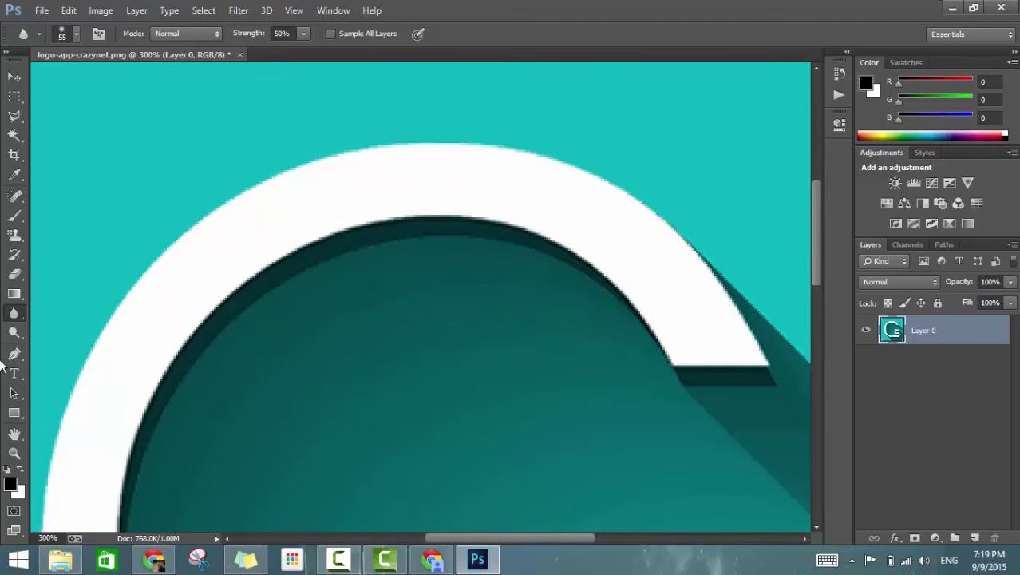
With the Dodge tool, trial-lighten the teal above the arc and inside the letter, undoing each
left_click(15, 333)
left_click_drag(134, 268, 378, 263)
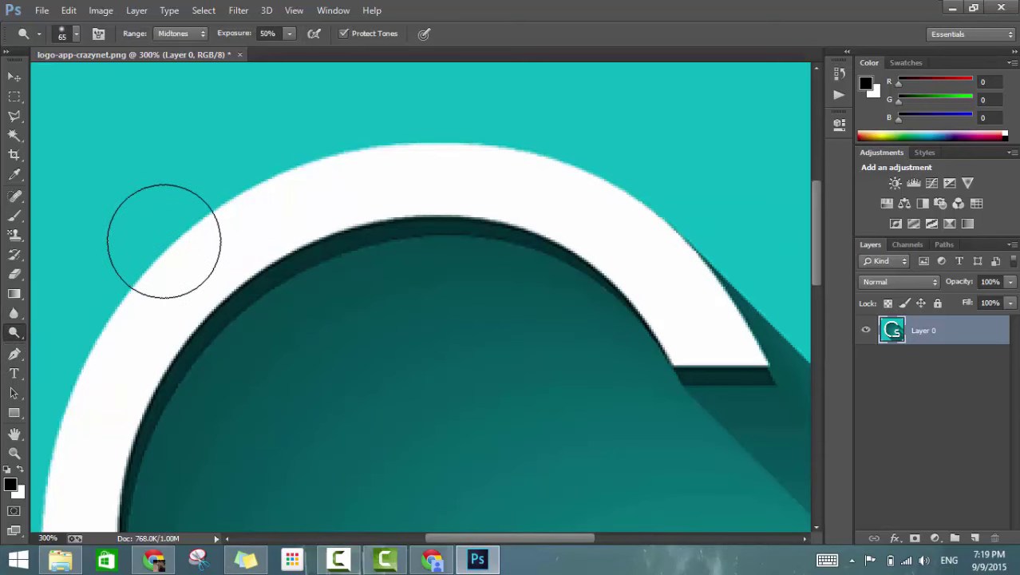
key("ctrl+z")
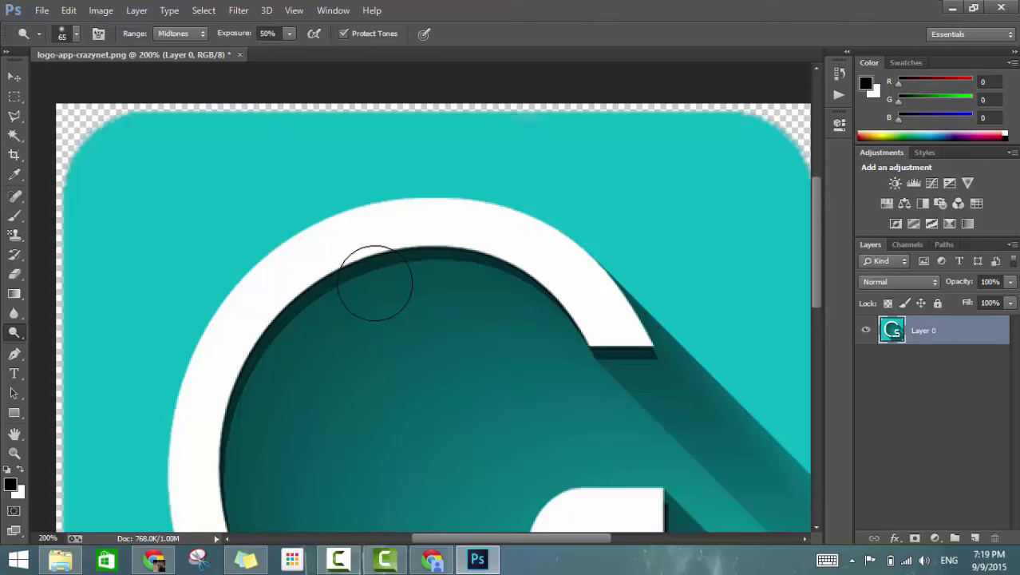
mouse_move(376, 282)
left_mouse_down()
mouse_move(343, 492)
mouse_move(638, 524)
left_mouse_up()
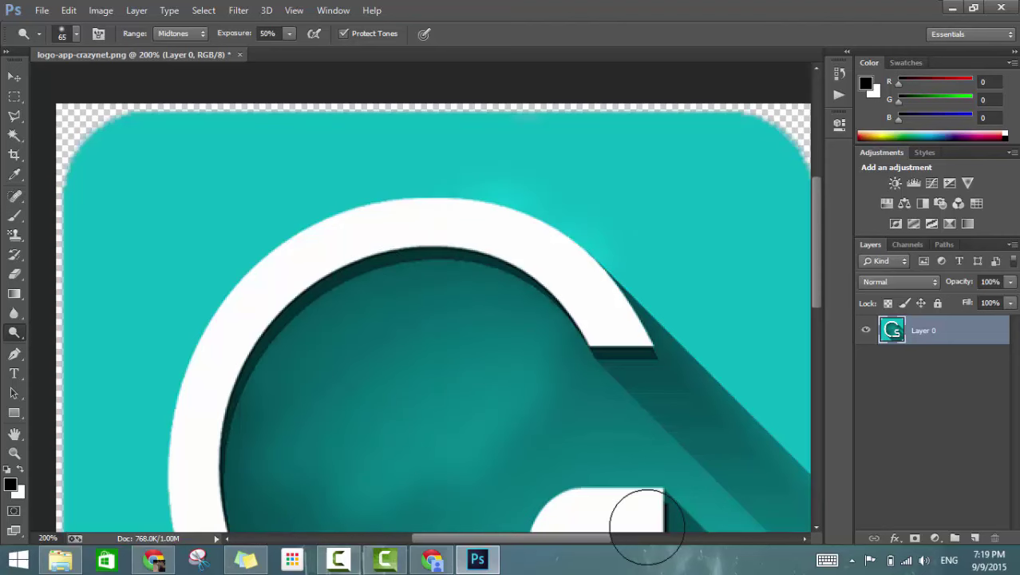
key("ctrl+z")
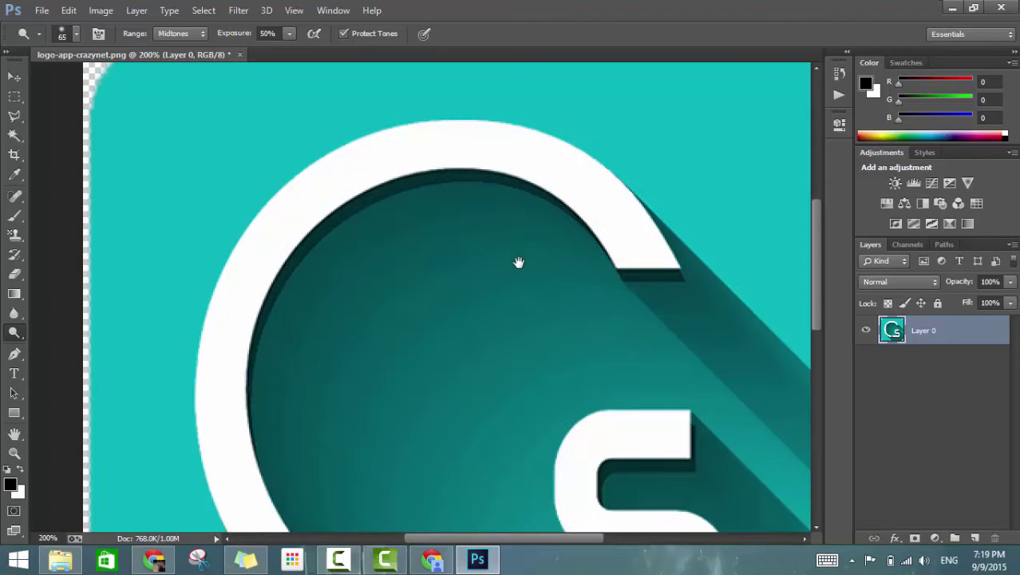
Pan over the C and dodge diagonal bands inside the letter, then undo those strokes
left_click_drag(492, 337, 520, 265)
mouse_move(521, 235)
left_mouse_down()
mouse_move(566, 178)
mouse_move(256, 477)
left_mouse_up()
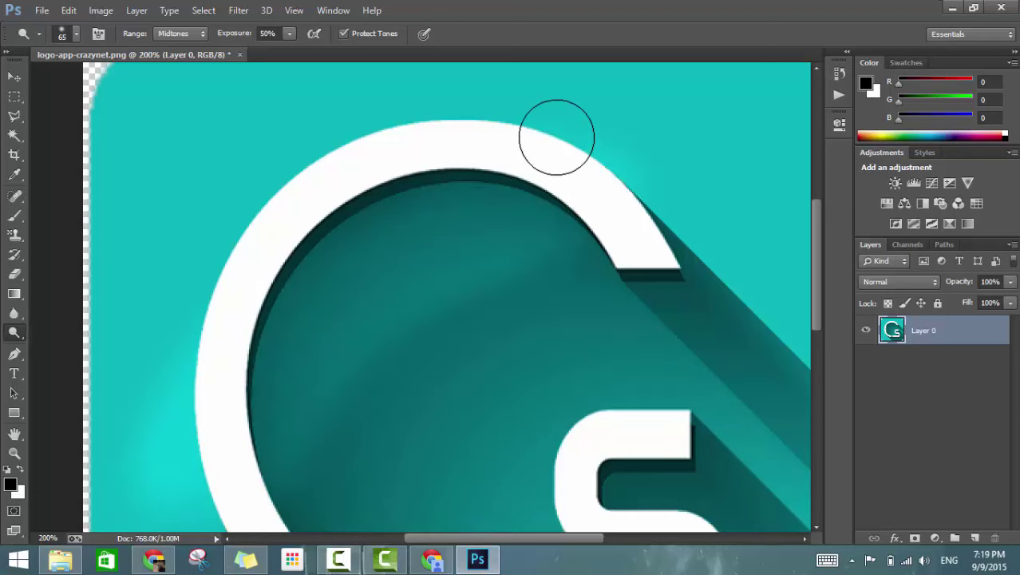
left_click_drag(452, 257, 353, 506)
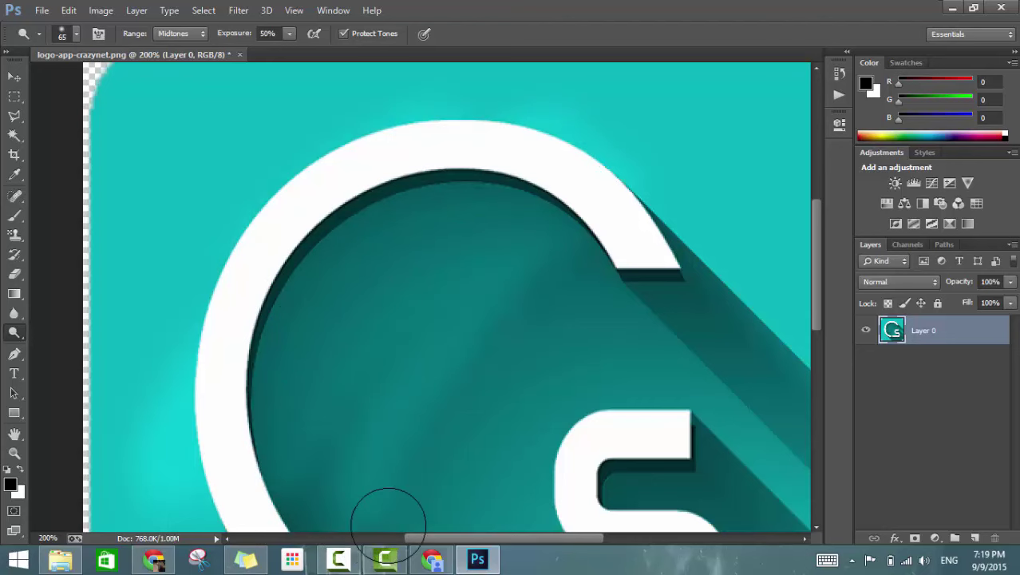
key("ctrl+alt+z")
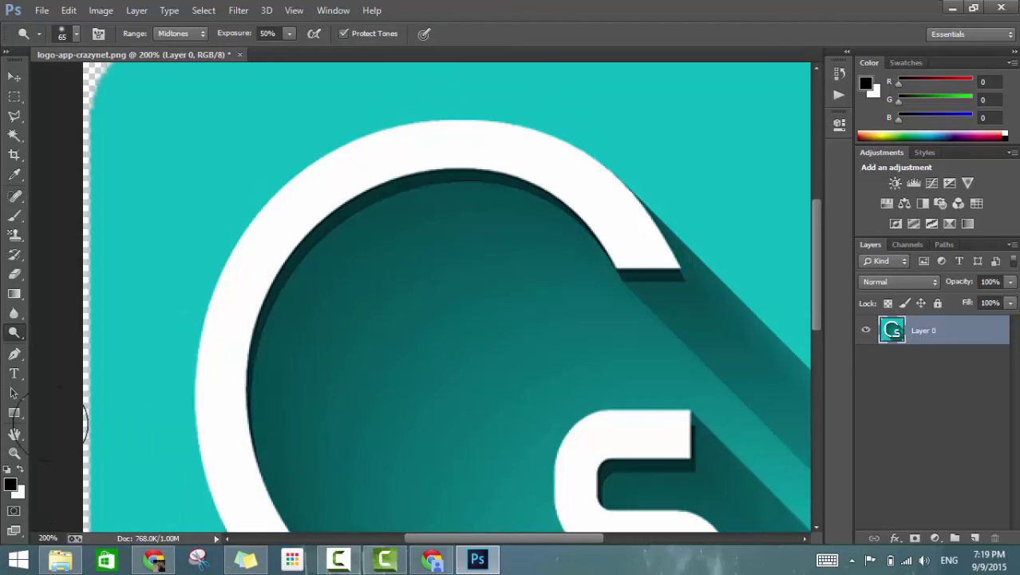
right_click(17, 333)
left_click(56, 358)
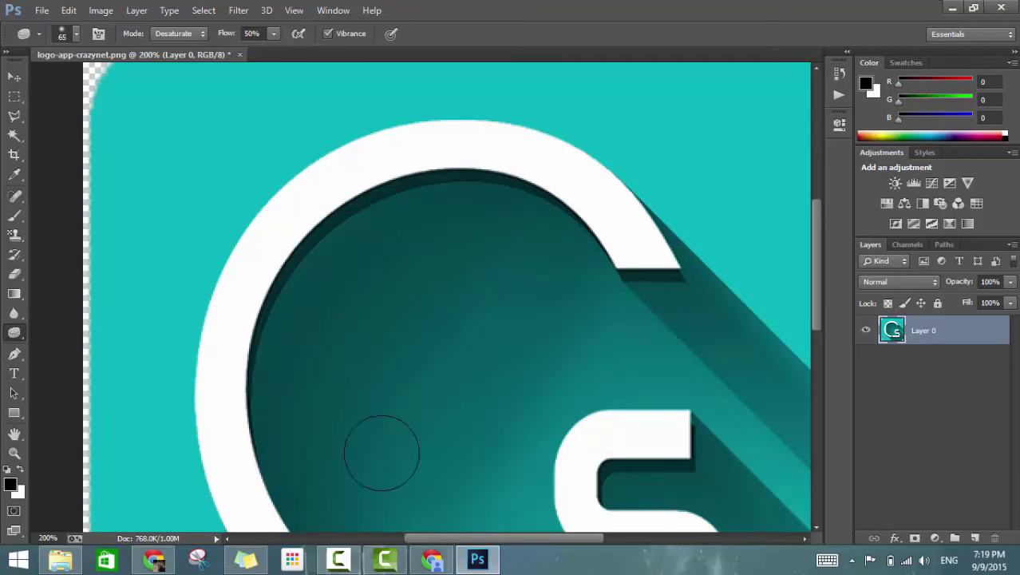
key("ctrl+z")
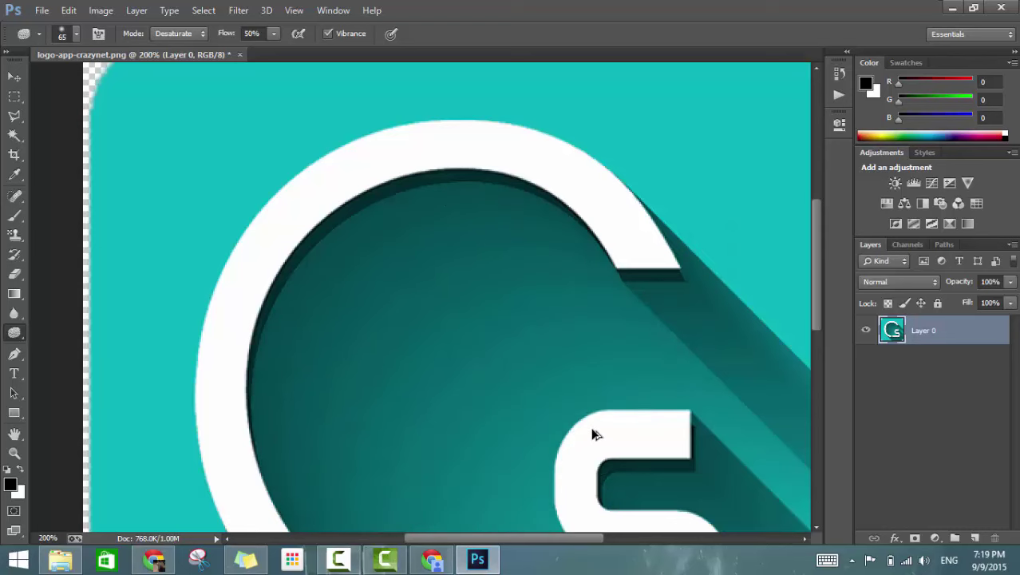
right_click(14, 333)
left_click(64, 346)
left_click_drag(432, 295, 512, 395)
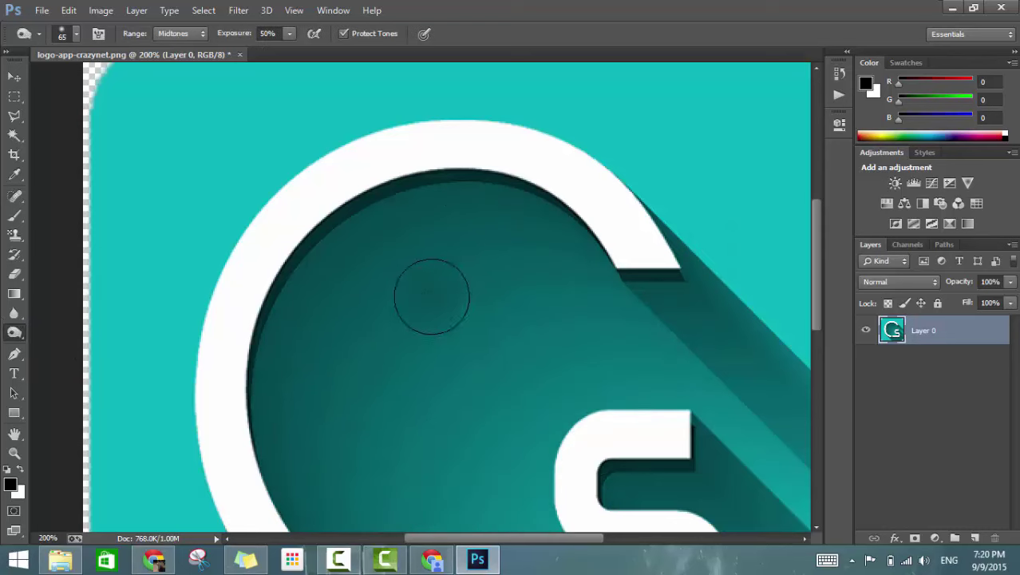
key("ctrl+z")
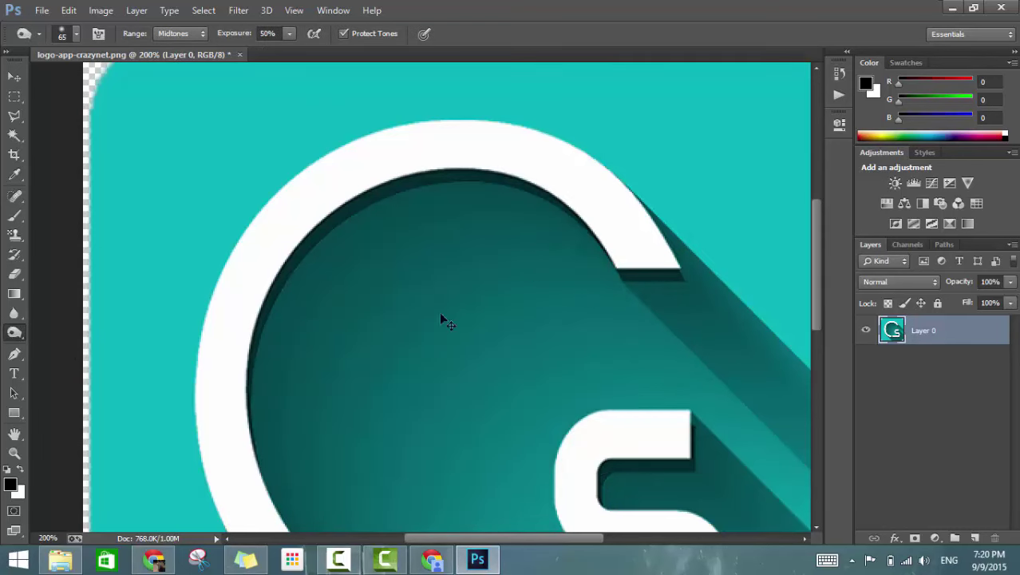
left_click(22, 345)
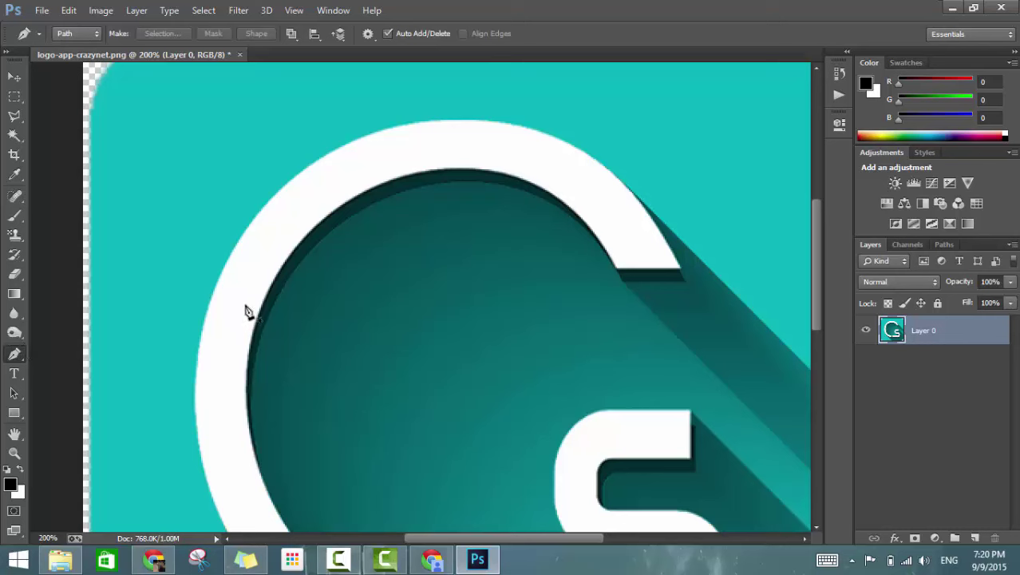
left_click(212, 291)
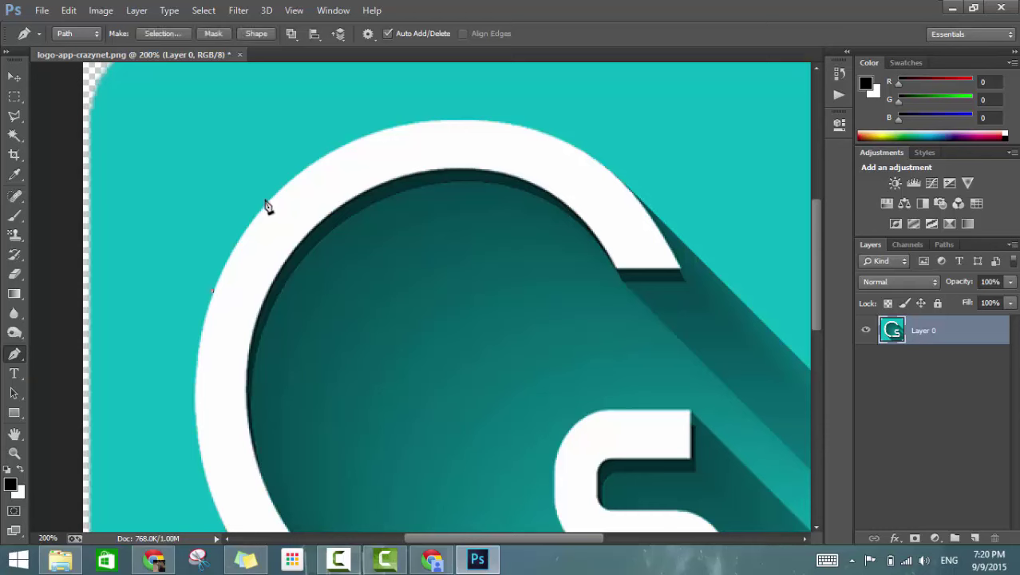
mouse_move(265, 198)
left_mouse_down()
mouse_move(249, 232)
mouse_move(295, 245)
mouse_move(297, 230)
left_mouse_up()
key("ctrl+z")
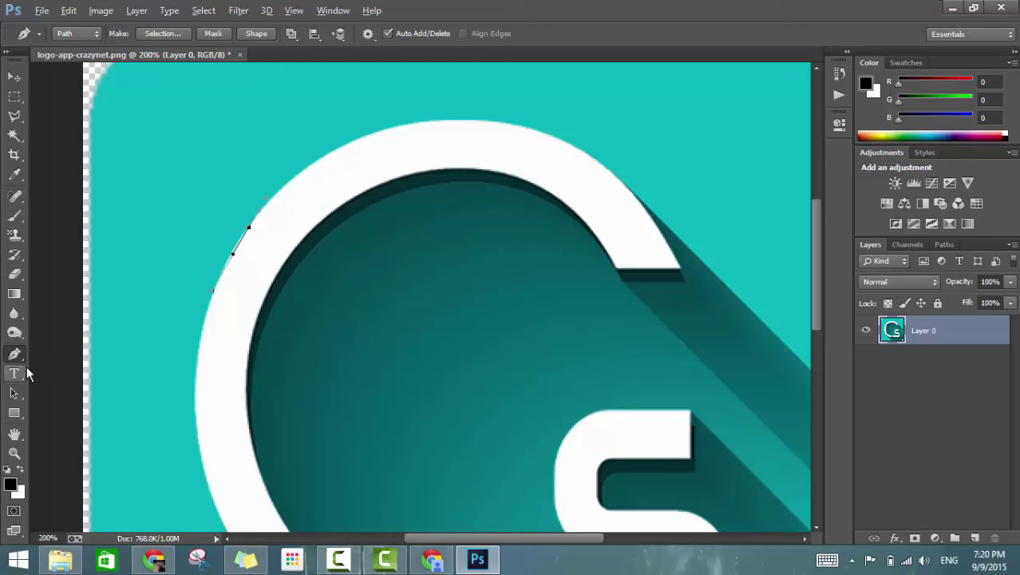
key("ctrl+alt+z")
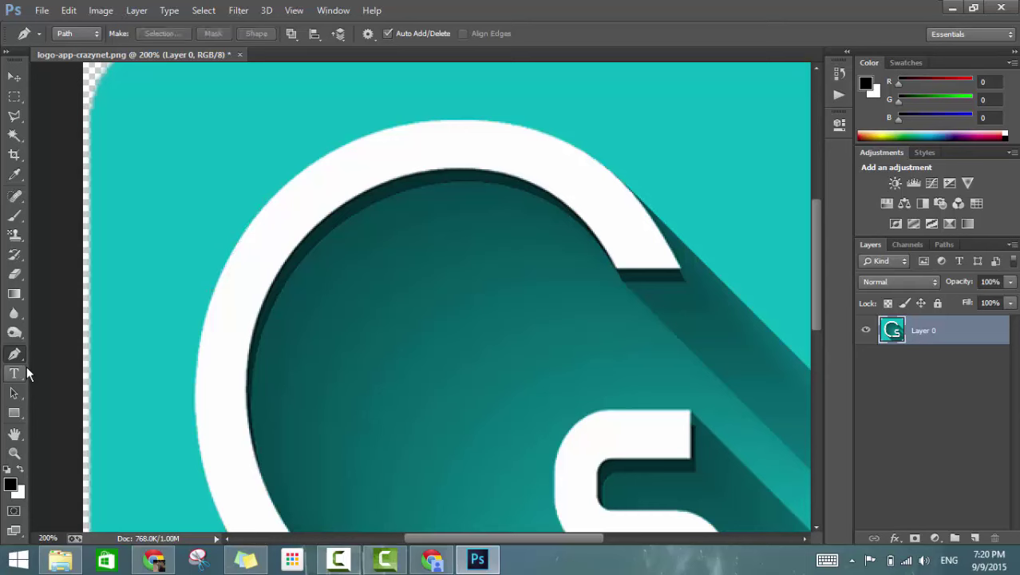
left_click(15, 373)
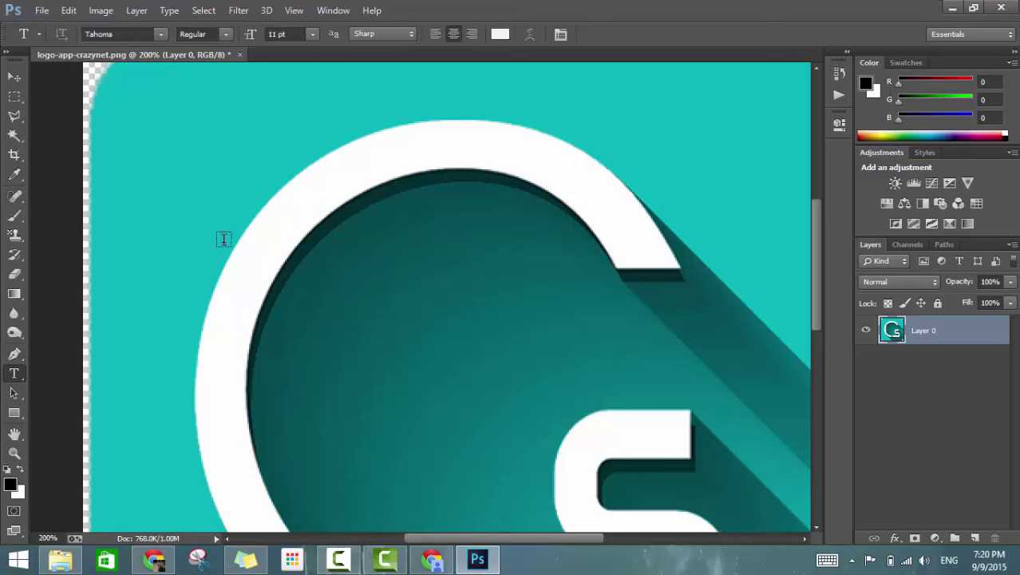
left_click_drag(144, 151, 662, 296)
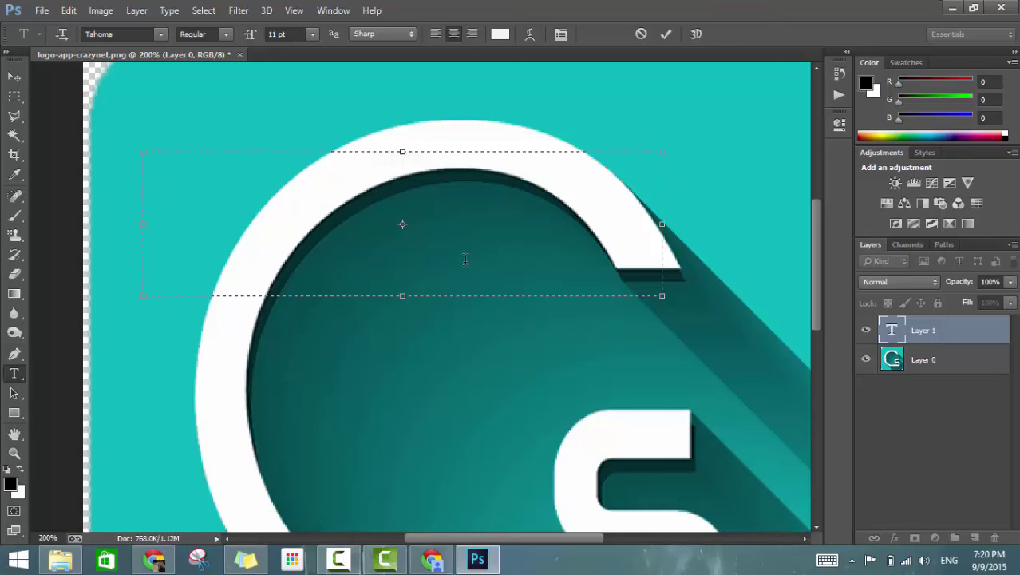
left_click(423, 185)
key("ctrl+a")
left_click(501, 34)
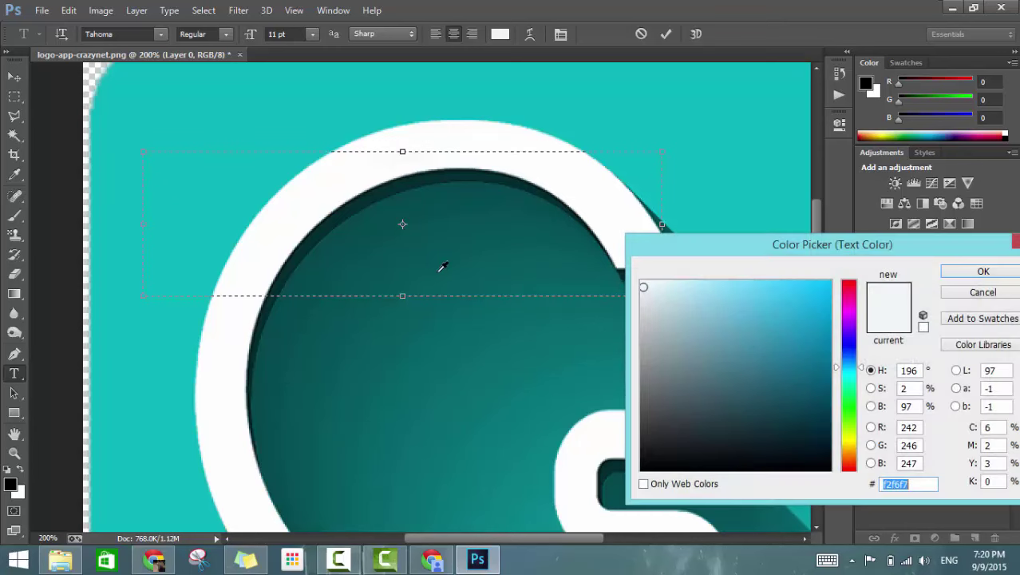
left_click_drag(731, 371, 832, 470)
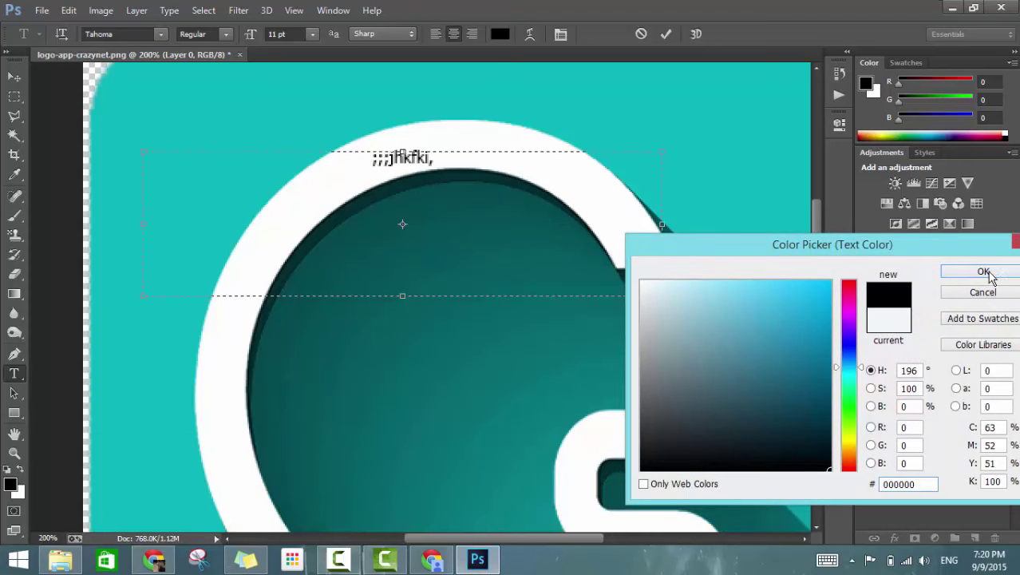
left_click(984, 271)
left_click(16, 78)
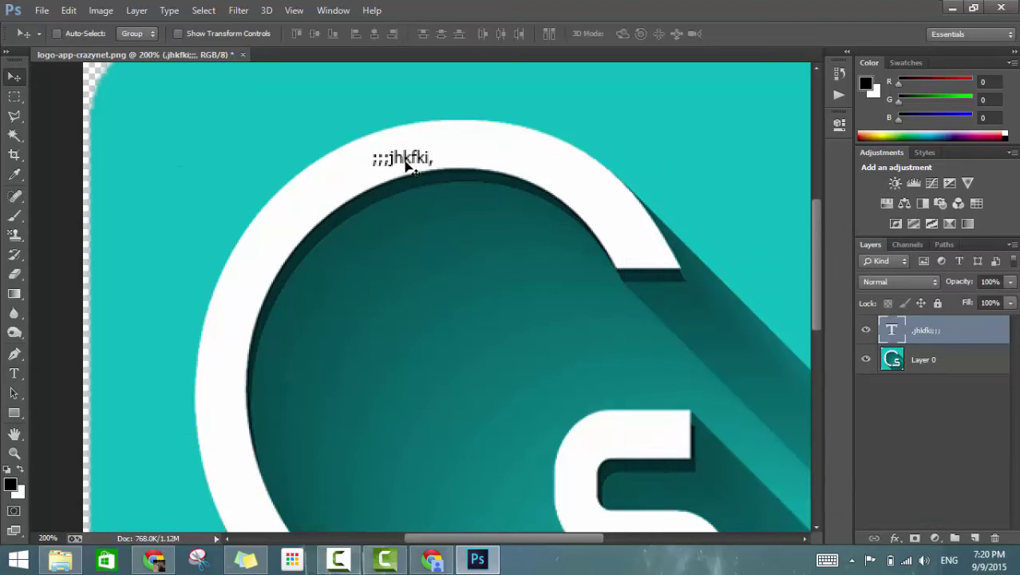
left_click_drag(405, 158, 473, 254)
key("ctrl+t")
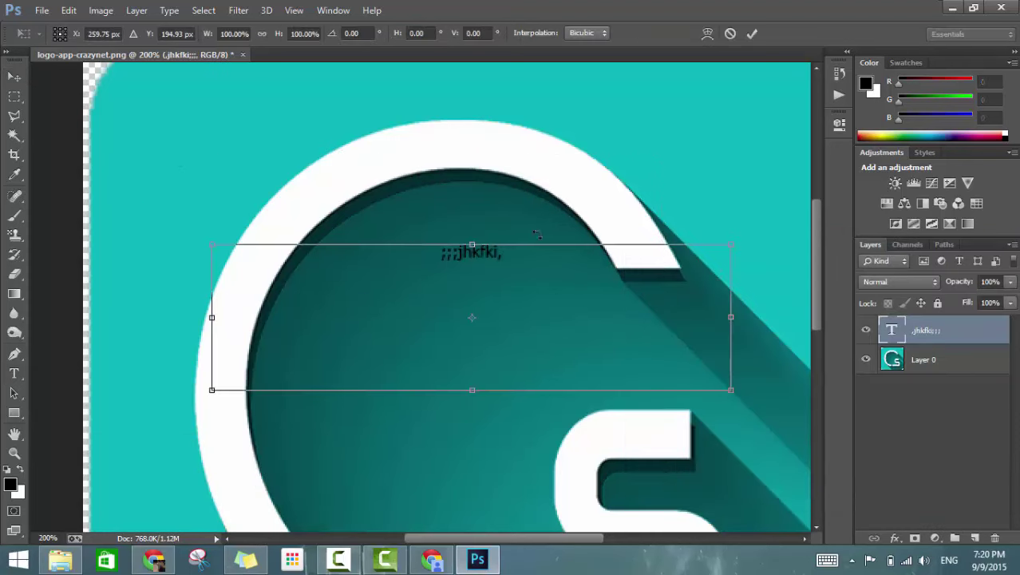
key("Return")
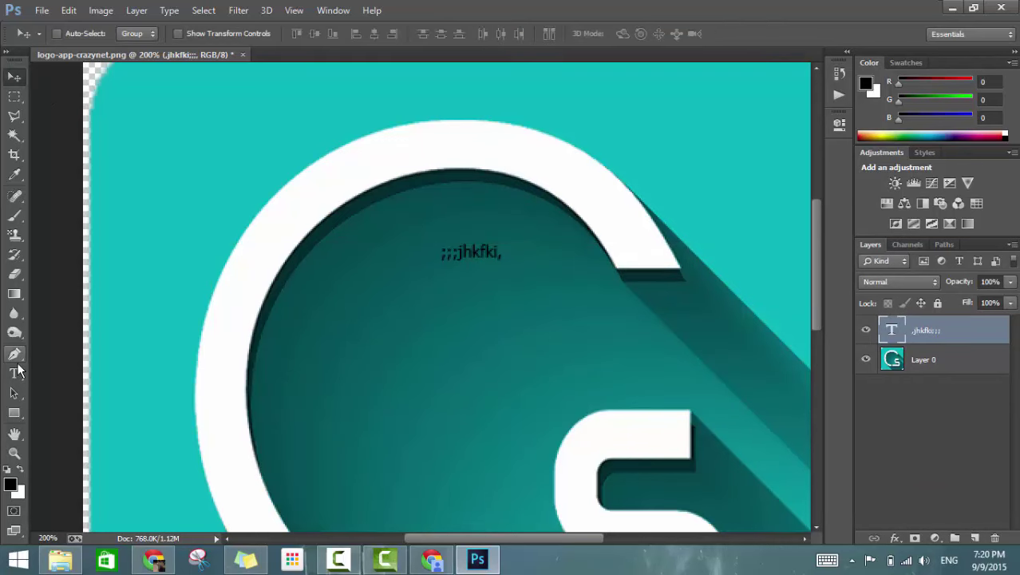
key("Delete")
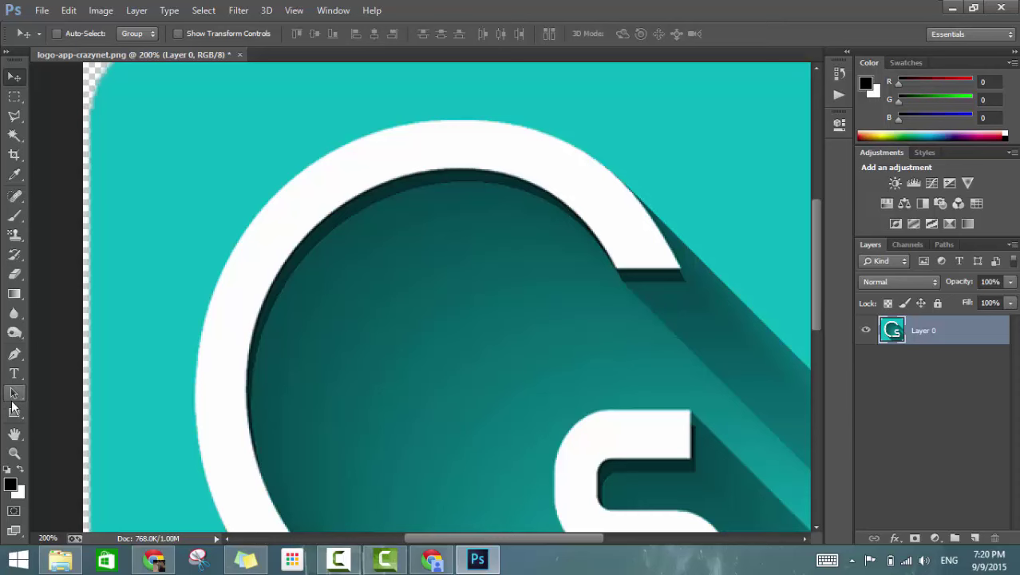
left_click(12, 397)
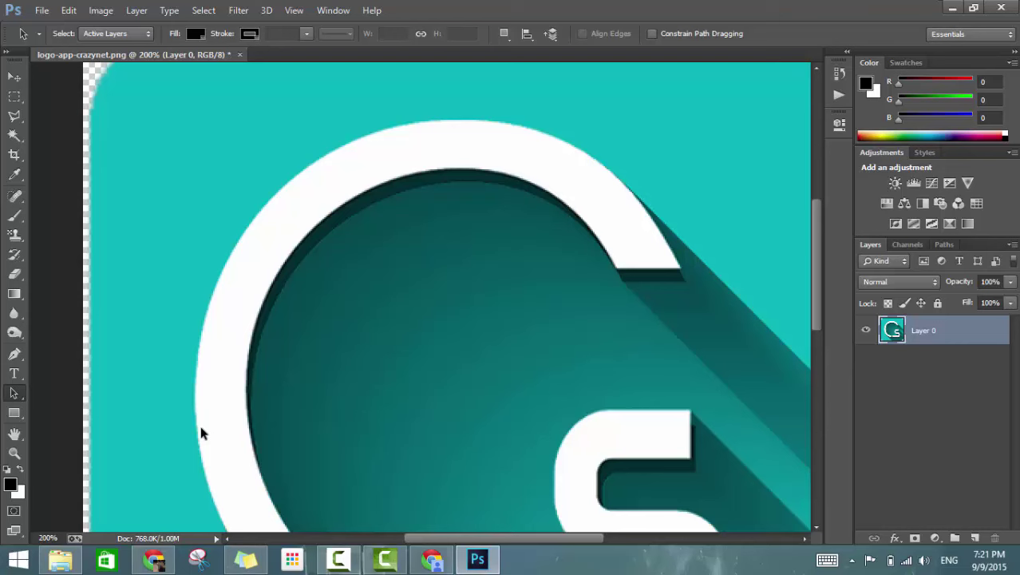
left_click(15, 413)
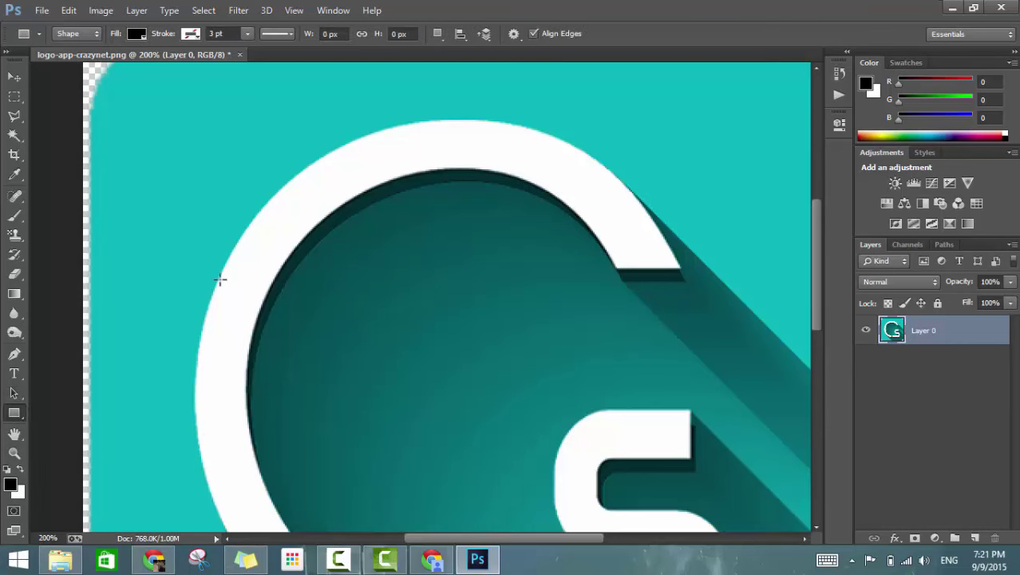
left_click_drag(220, 275, 568, 420)
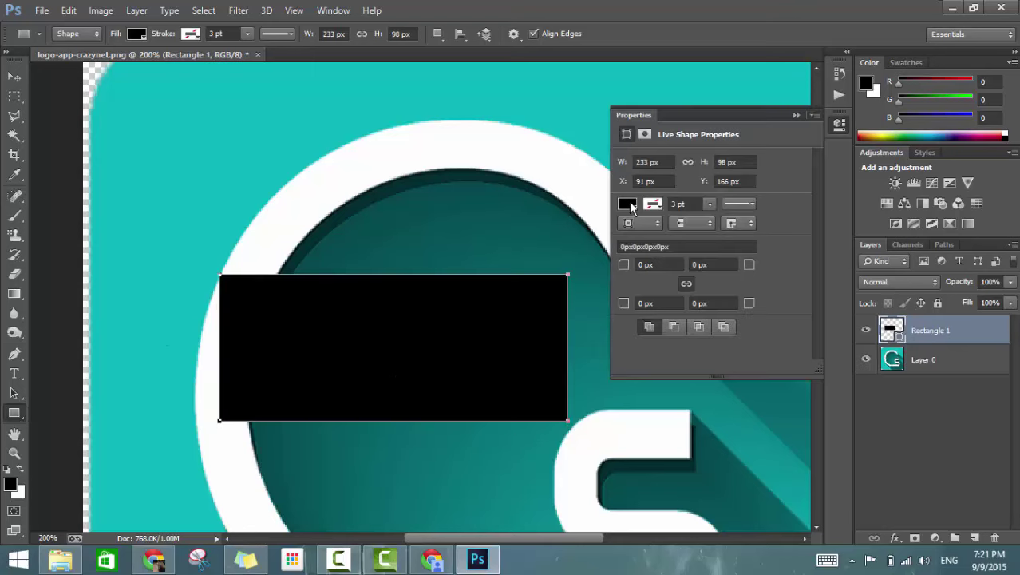
left_click(627, 206)
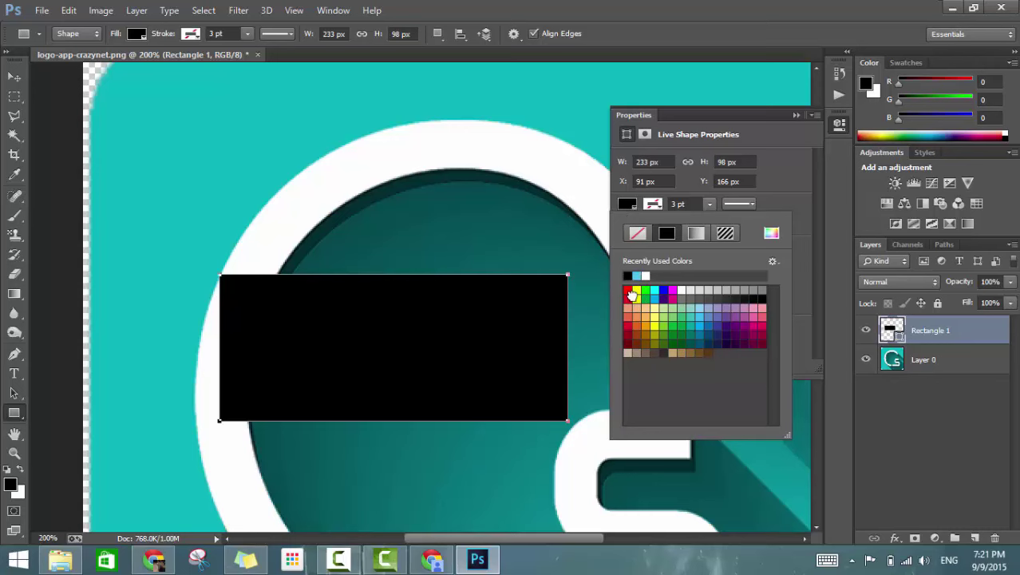
left_click(636, 292)
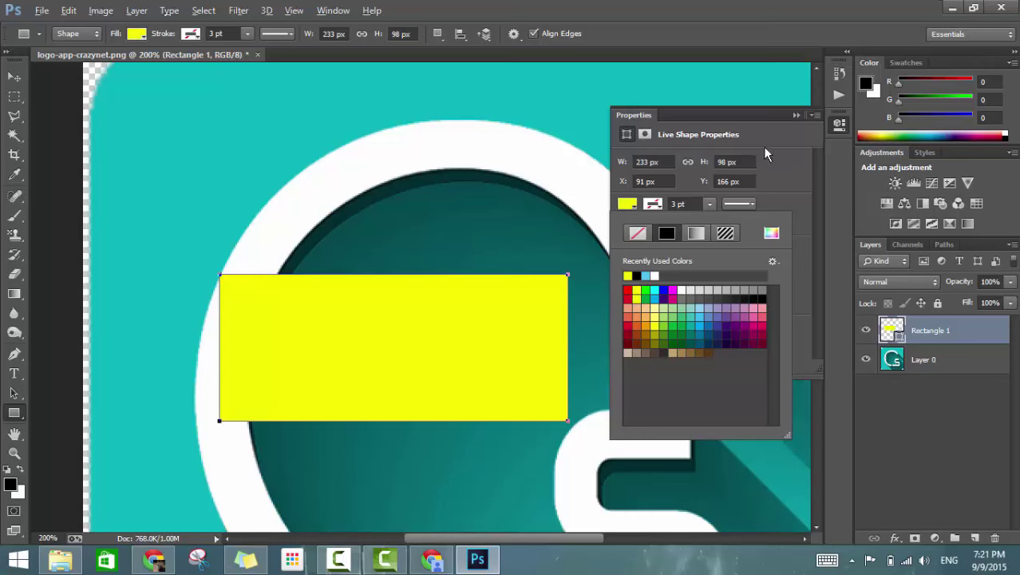
left_click(797, 114)
key("ctrl+alt+z")
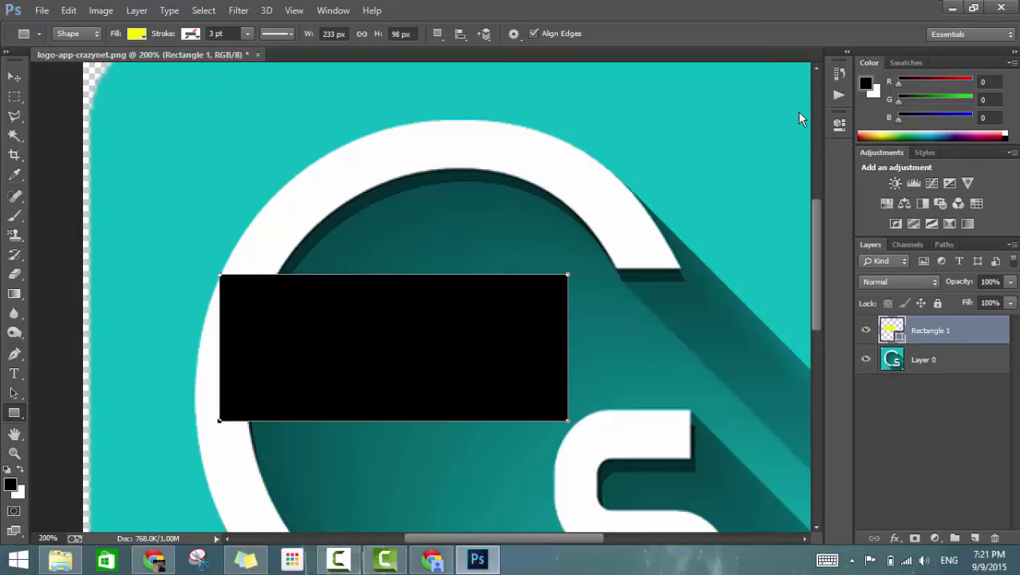
key("ctrl+alt+z")
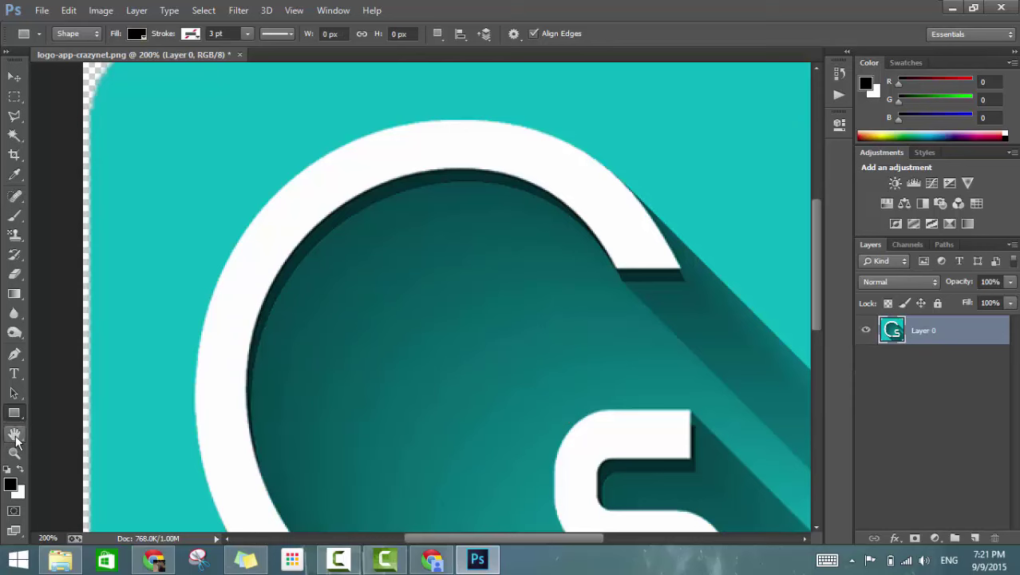
left_click(15, 434)
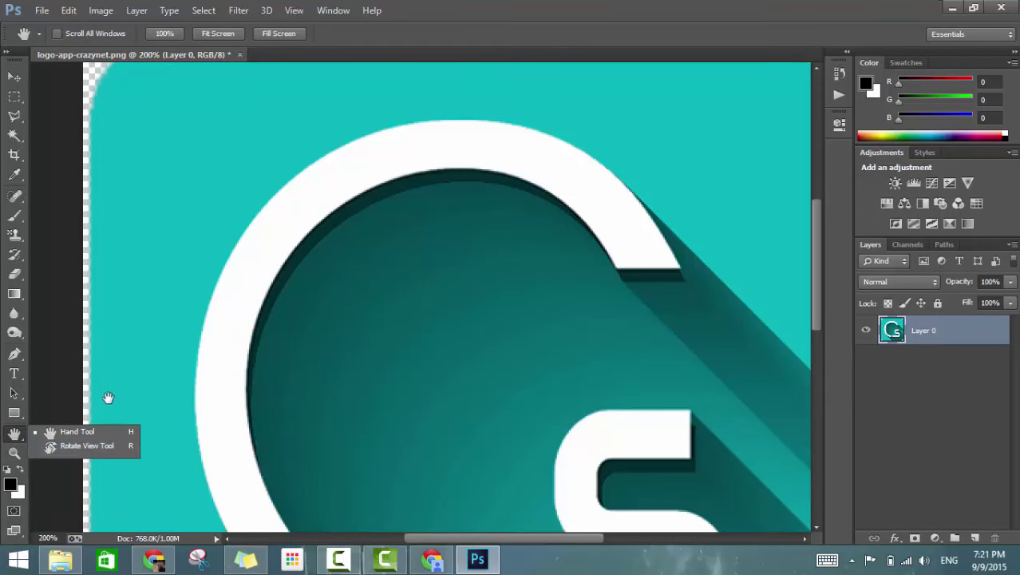
Pan around the logo, zoom to 500% on the C's edge, return to 200%, and list screen modes
left_click(74, 432)
mouse_move(191, 389)
left_mouse_down()
mouse_move(257, 347)
mouse_move(166, 372)
left_mouse_up()
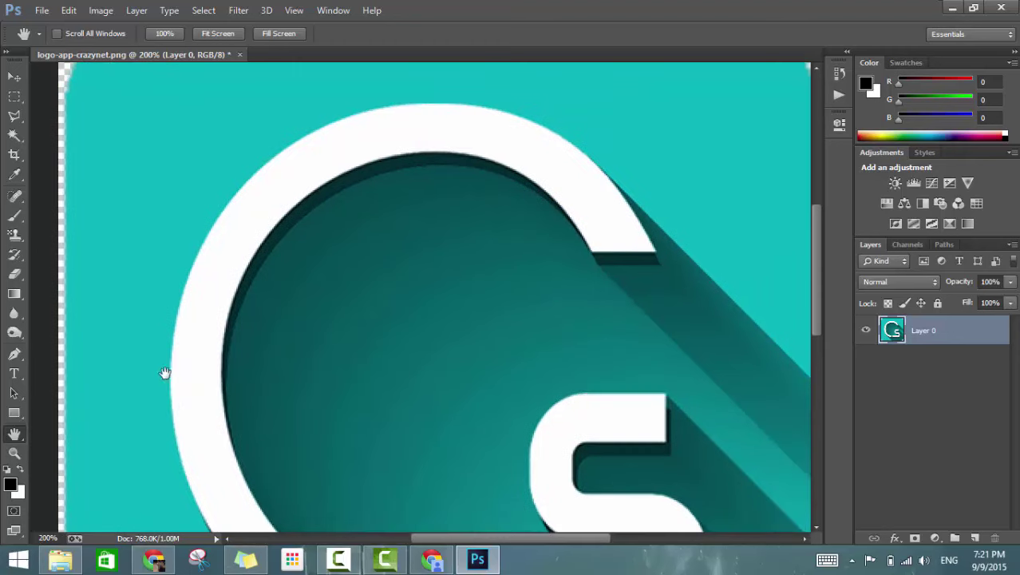
left_click(14, 453)
left_click_drag(338, 376, 343, 377)
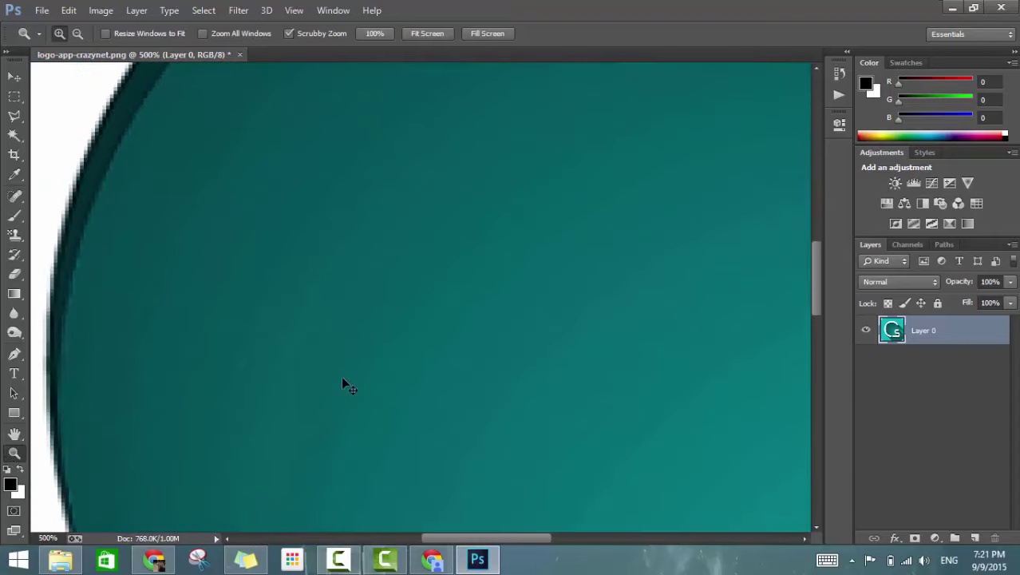
key("ctrl+minus")
key("ctrl+minus")
key("ctrl+minus")
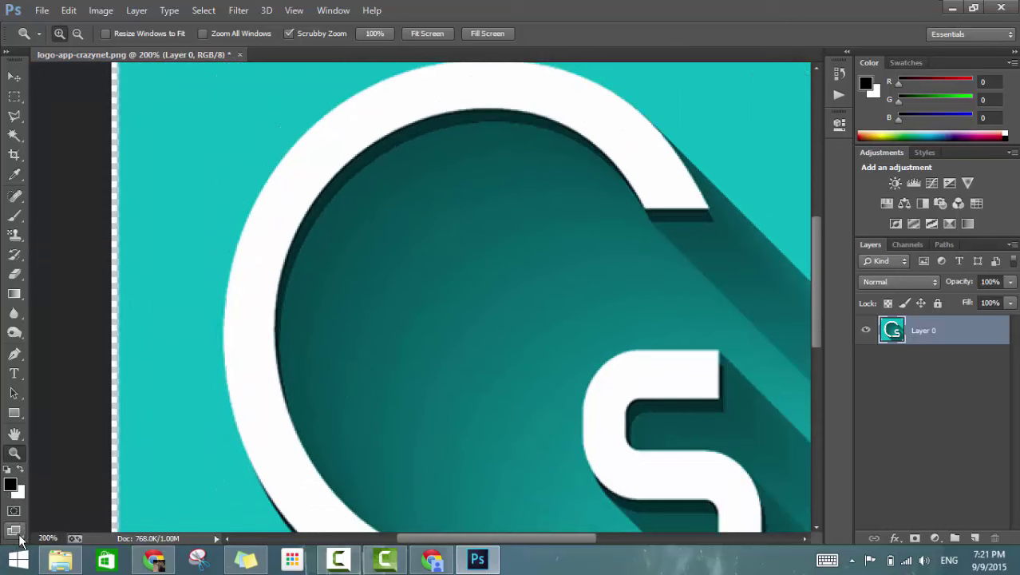
left_click(15, 532)
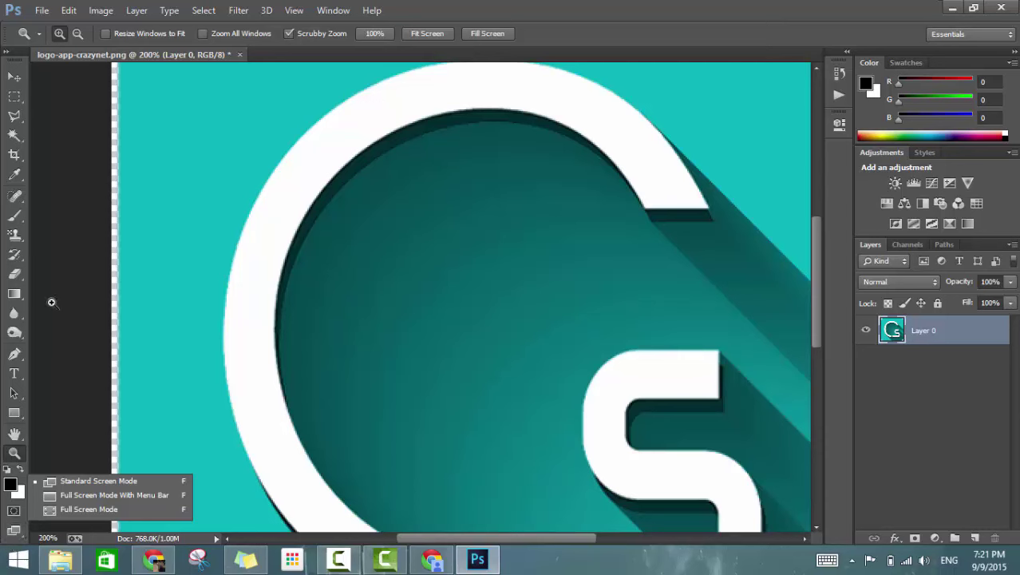
Dismiss the screen mode list and open menu, then flip to Camtasia and back to Photoshop
left_click(36, 13)
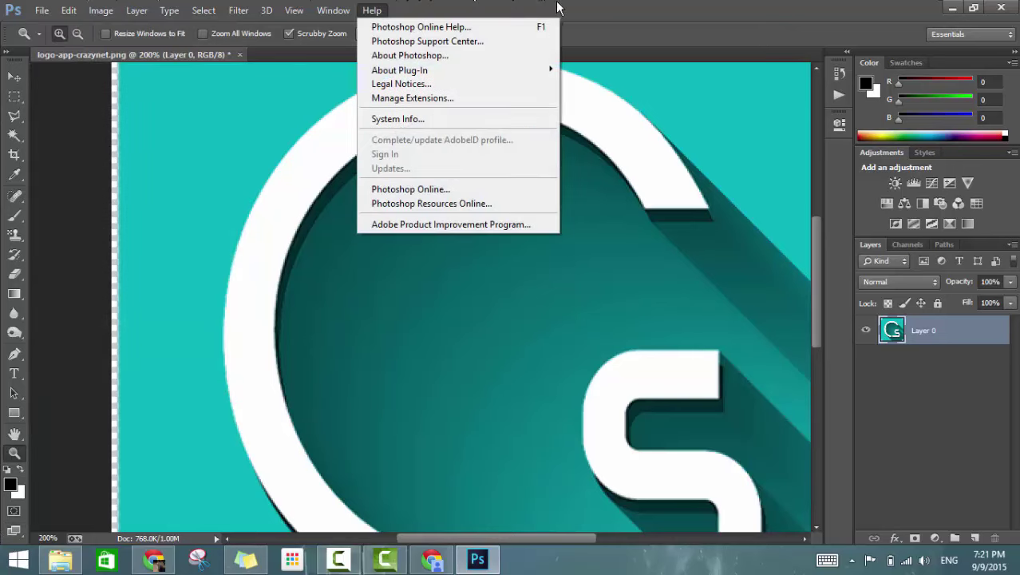
left_click(560, 10)
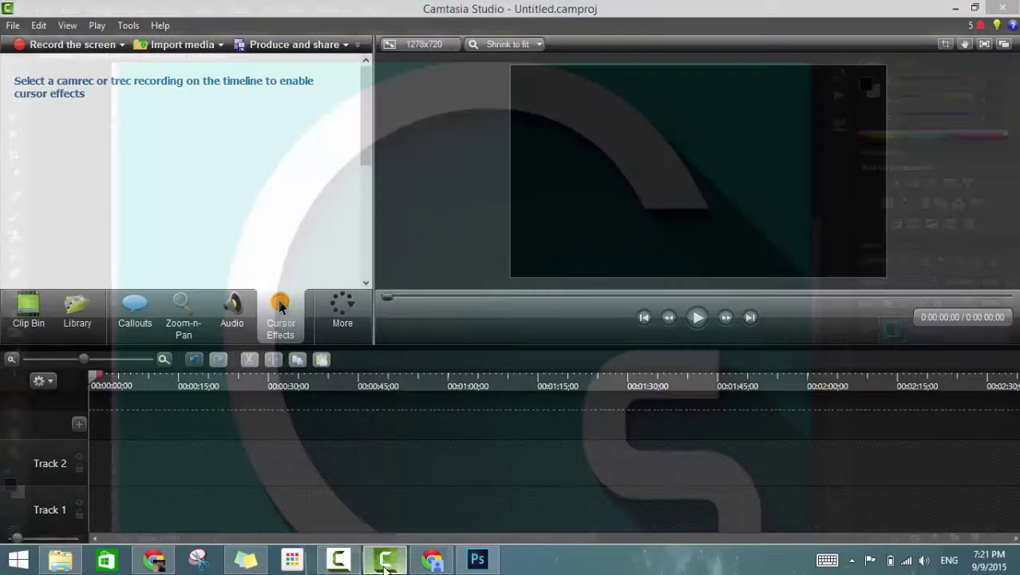
left_click(345, 562)
left_click(349, 561)
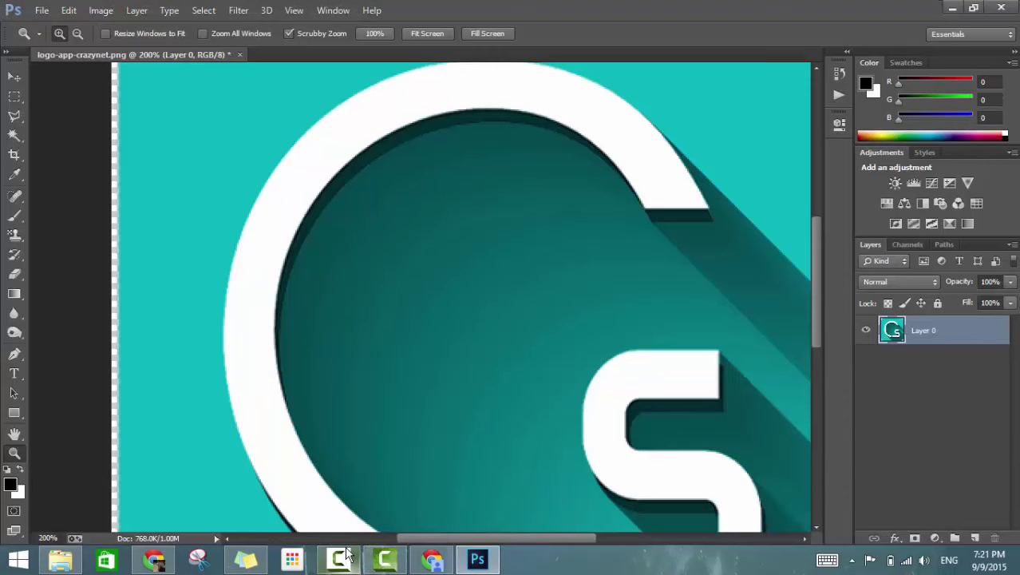